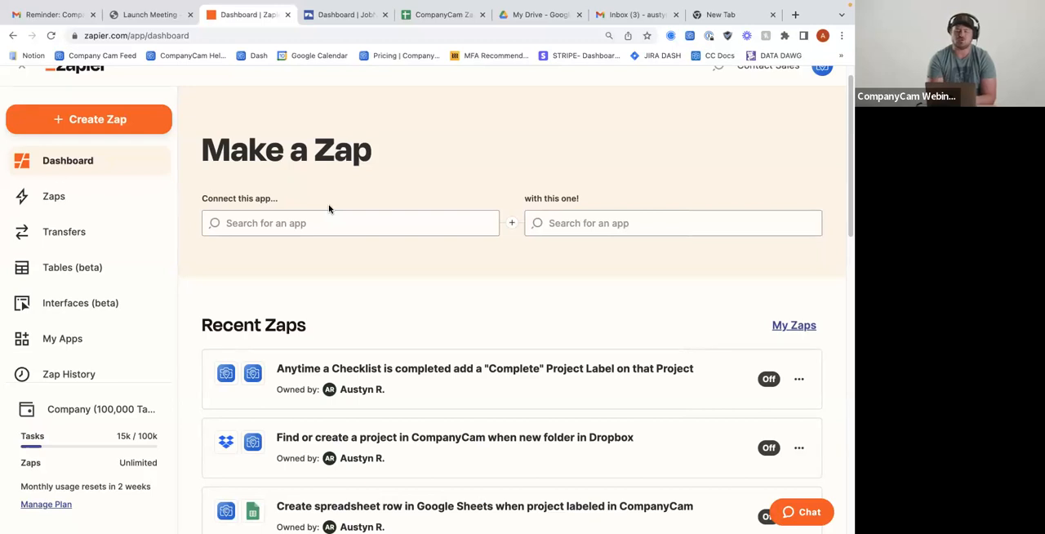
Create a new Zap from the Zapier dashboard
scroll(123, 130, up, 1)
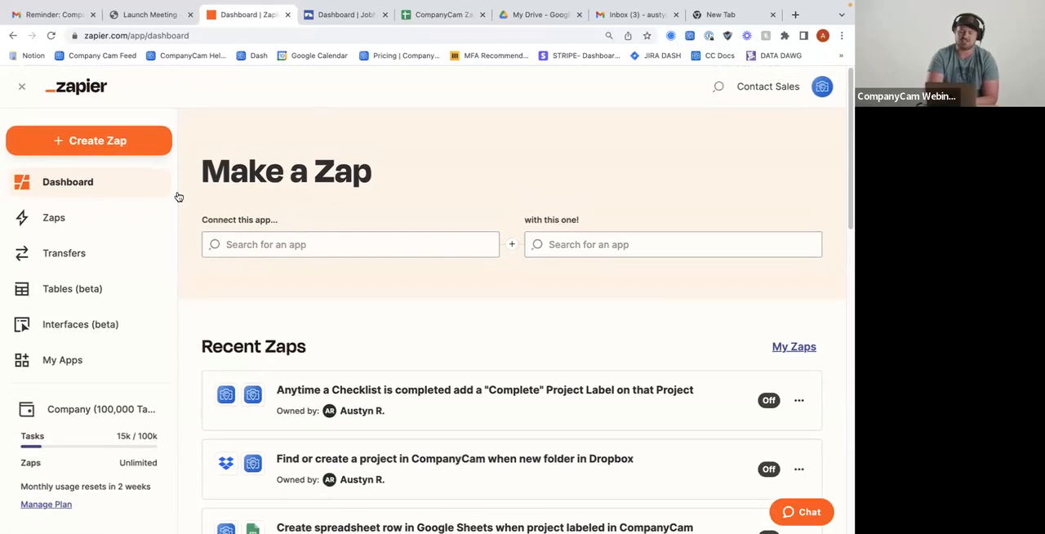
click(117, 147)
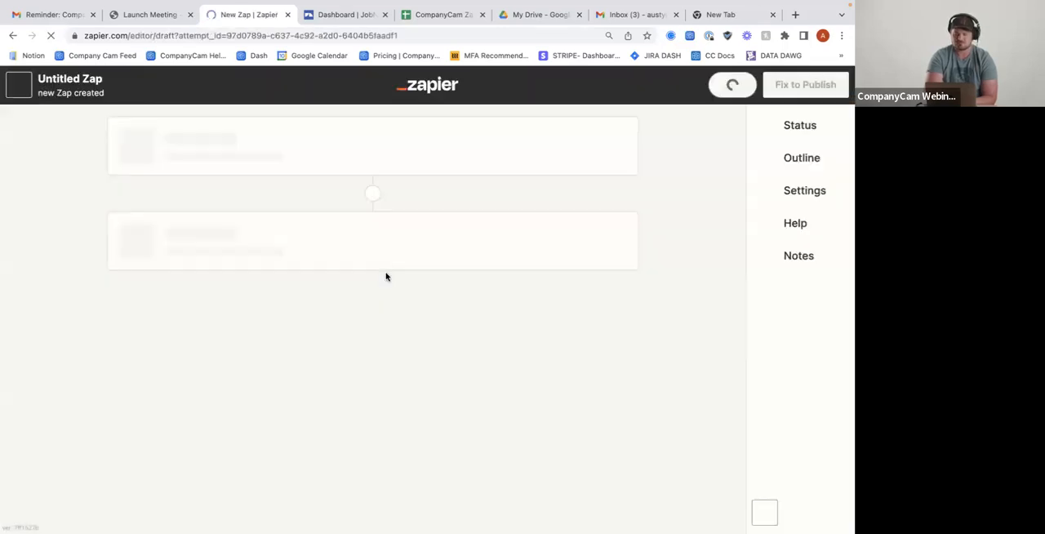
scroll(257, 193, down, 2)
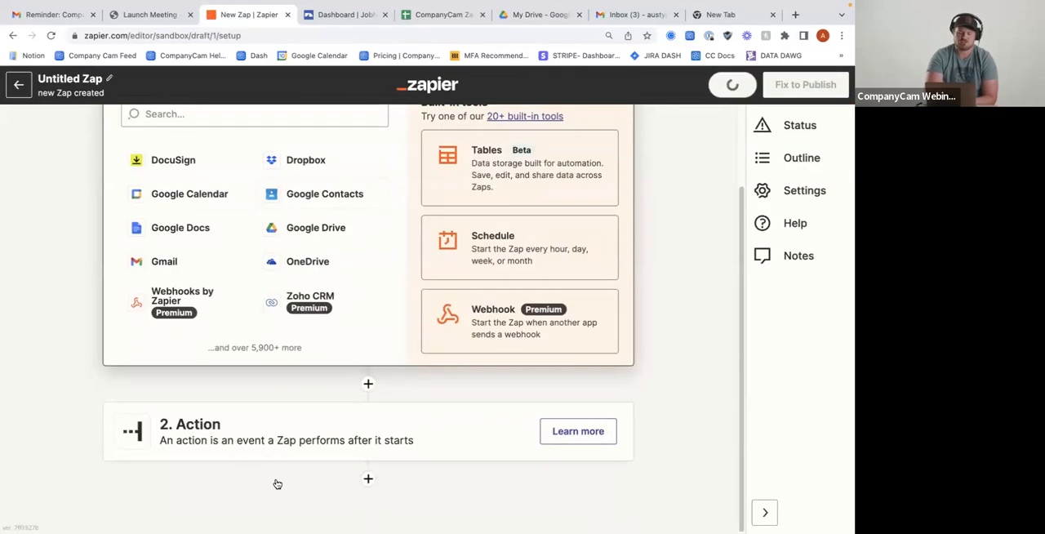
scroll(262, 434, up, 2)
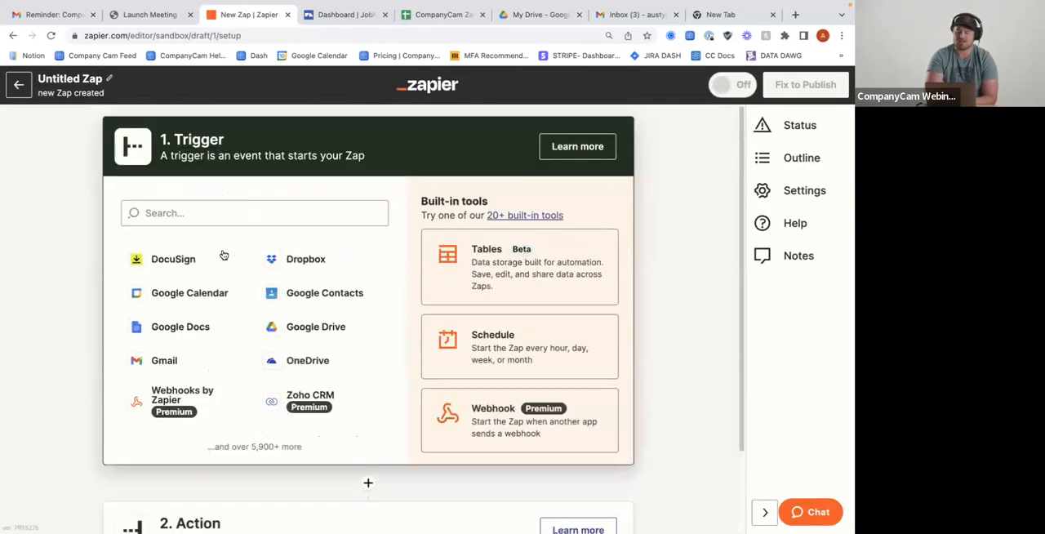
Search the trigger apps for "job" and choose JobNimbus as the Zap's trigger app
click(239, 210)
scroll(237, 212, down, 1)
scroll(261, 278, up, 1)
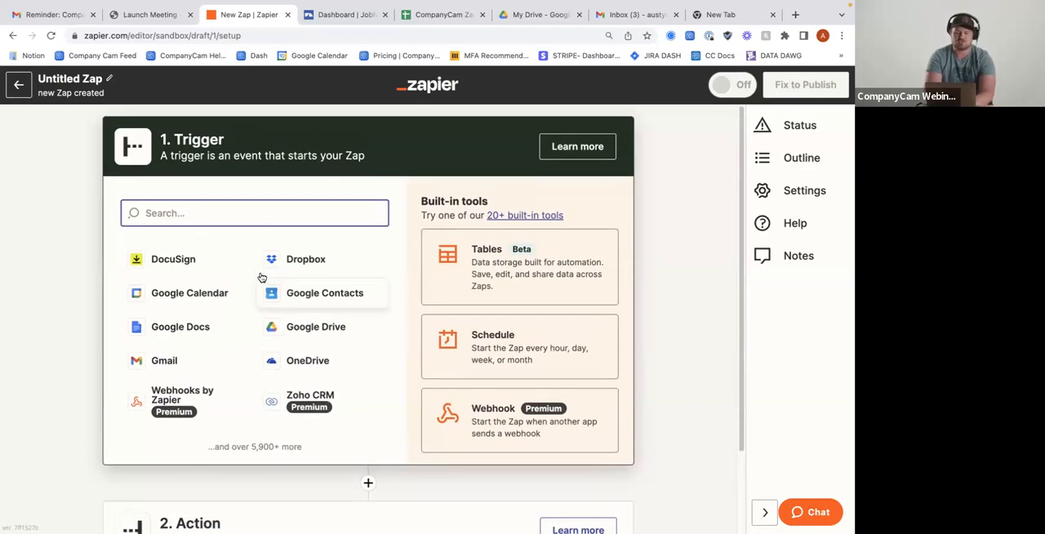
text(job)
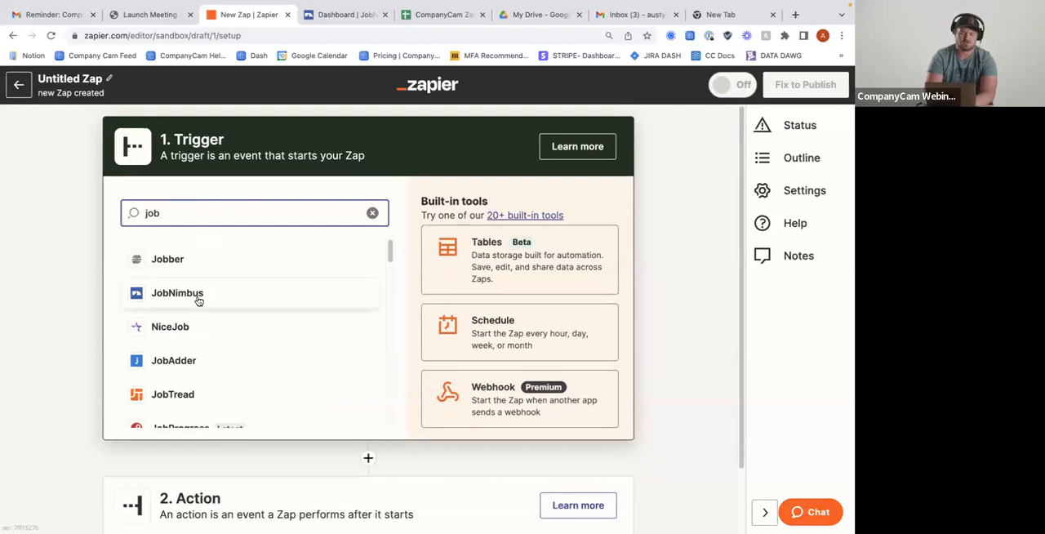
click(198, 300)
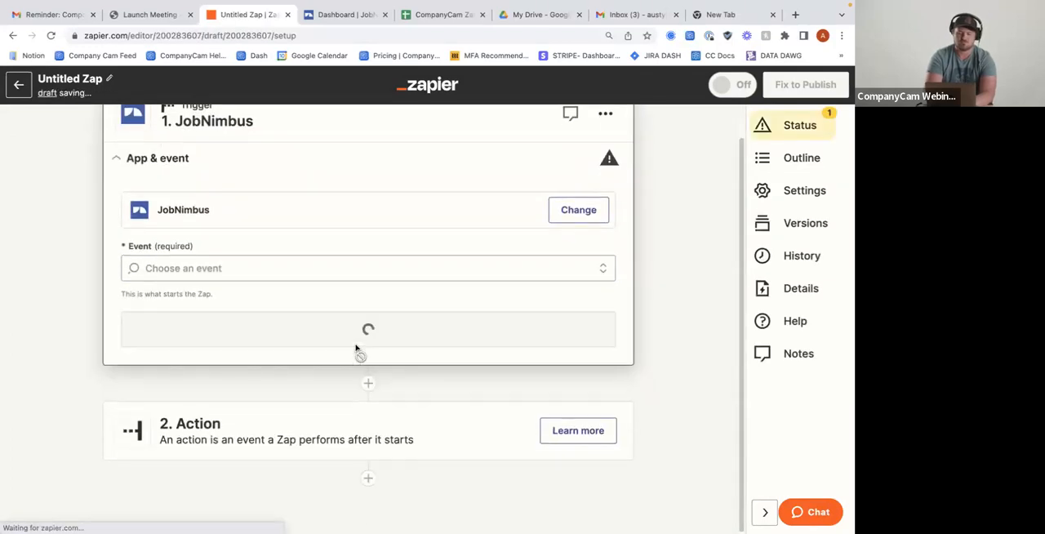
Set the JobNimbus trigger event to "Job Created, Modified or Deleted" and continue with the connected account
click(179, 267)
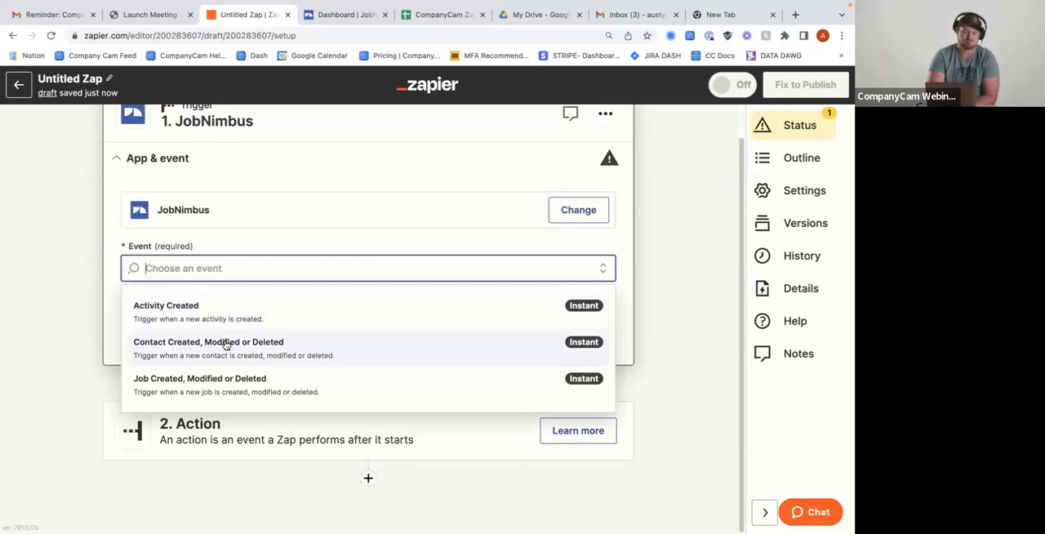
click(192, 393)
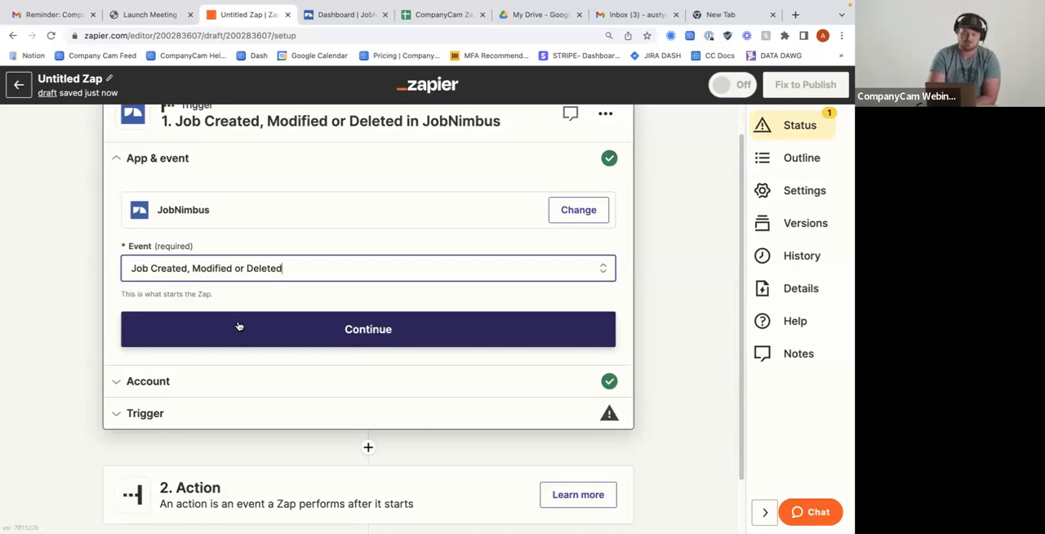
click(239, 327)
click(176, 338)
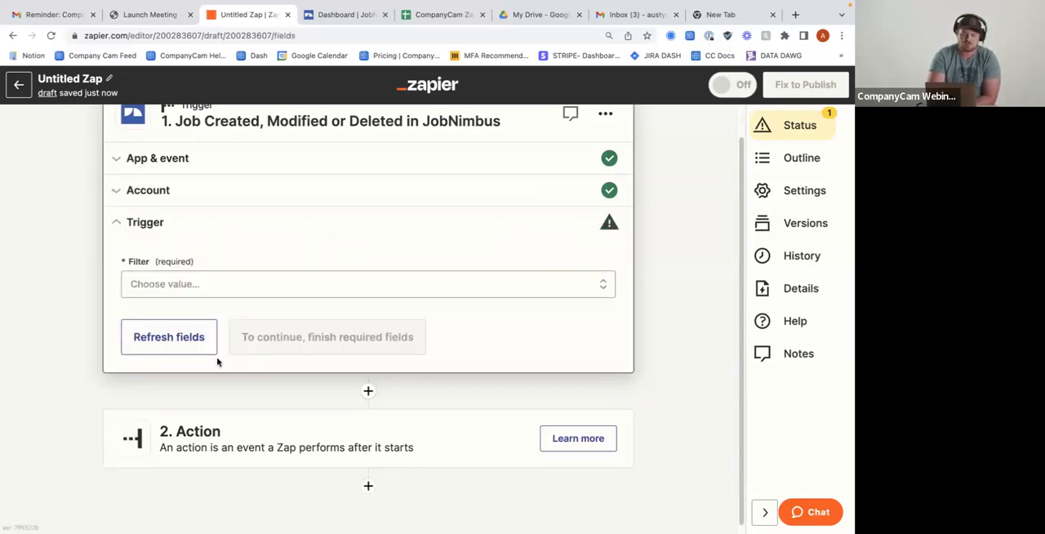
Set the trigger's filter to Created and continue to the trigger test
click(198, 283)
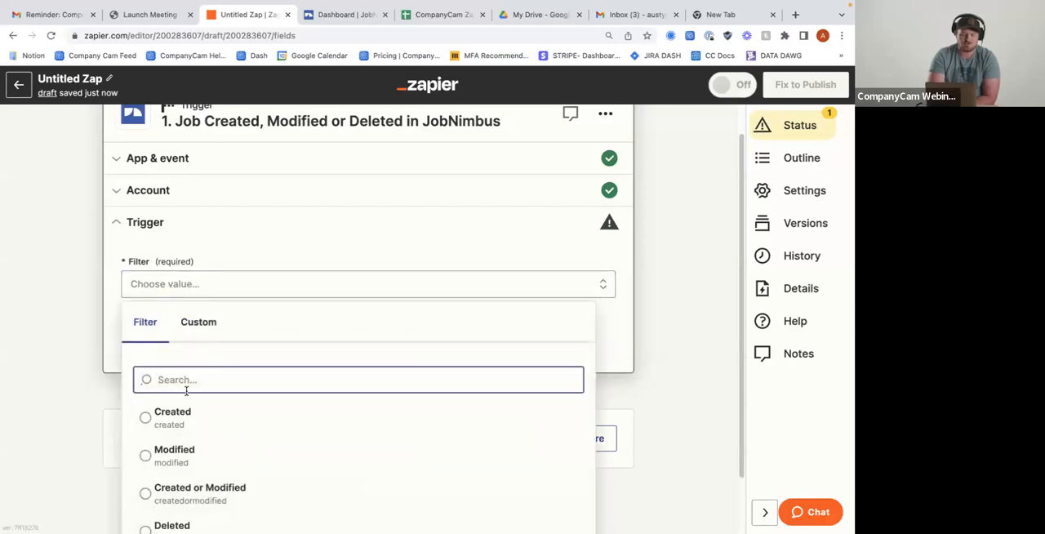
scroll(186, 390, down, 2)
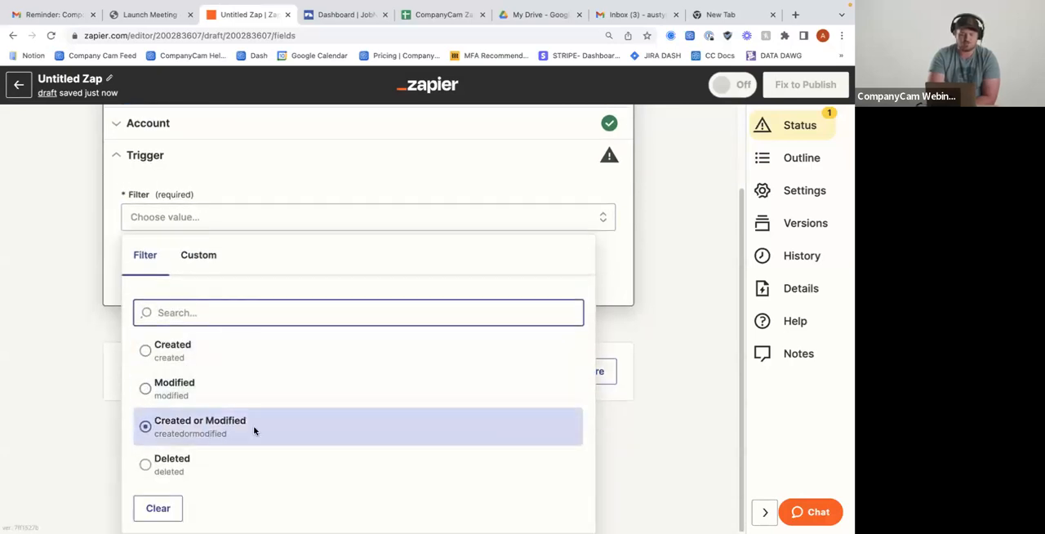
click(181, 353)
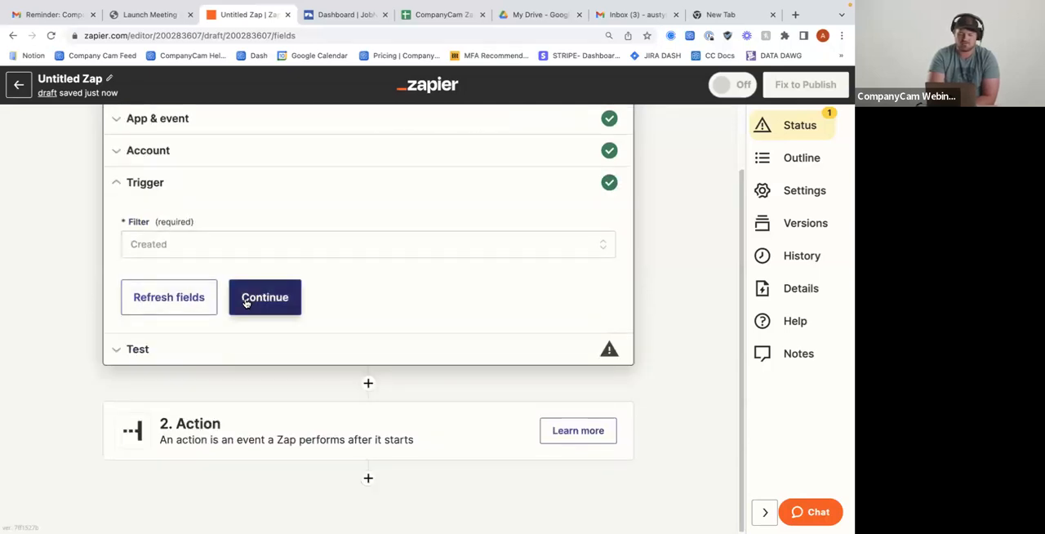
click(246, 303)
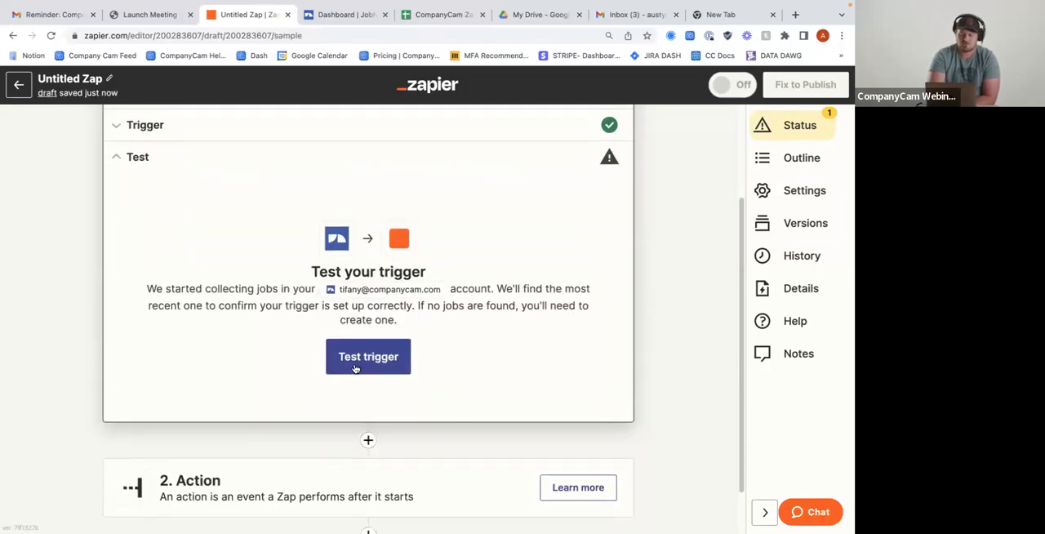
Test the JobNimbus trigger, review the fields of the Job A record and continue with that record
click(369, 359)
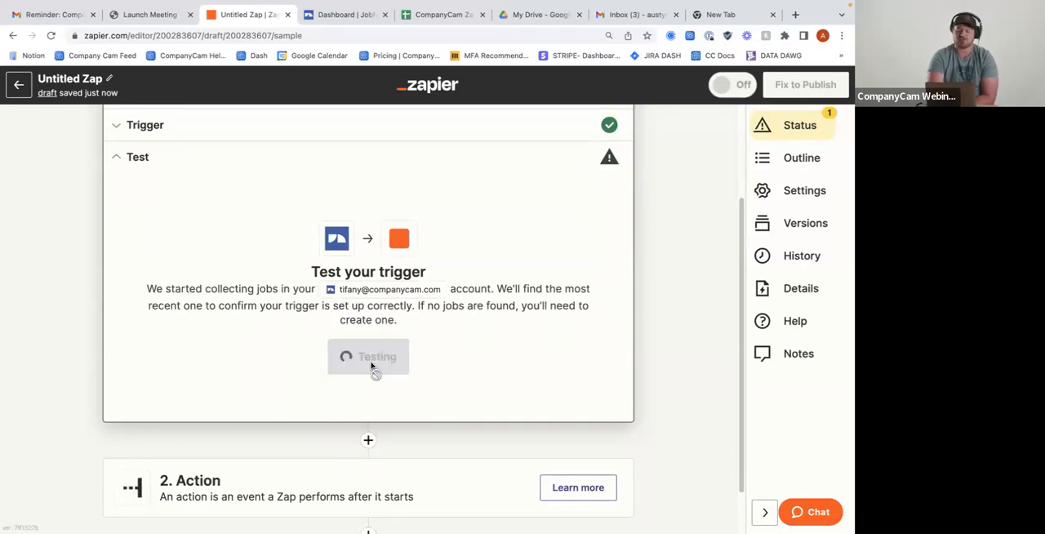
scroll(366, 398, down, 3)
scroll(366, 398, up, 2)
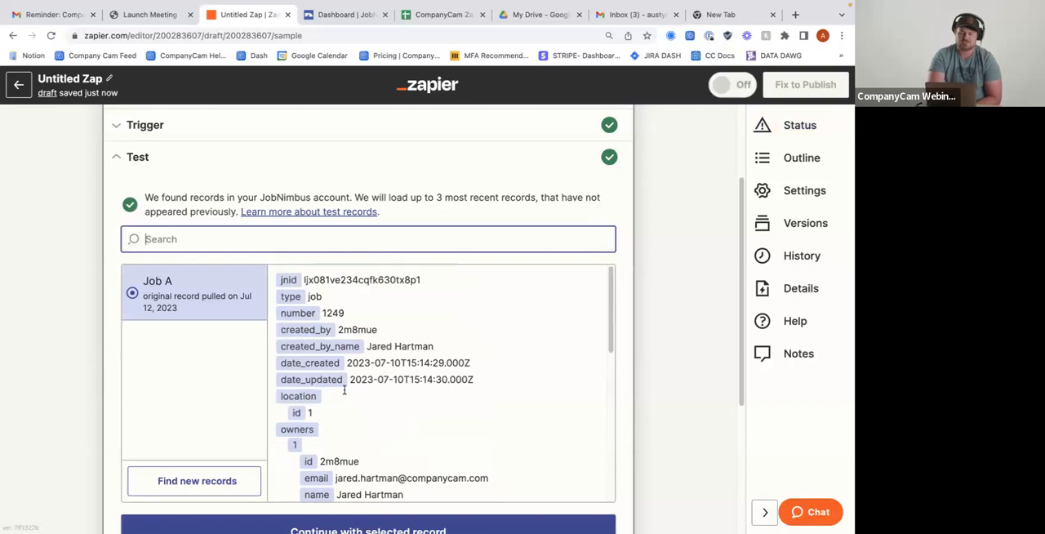
scroll(346, 365, down, 1)
scroll(352, 399, down, 5)
scroll(354, 401, down, 5)
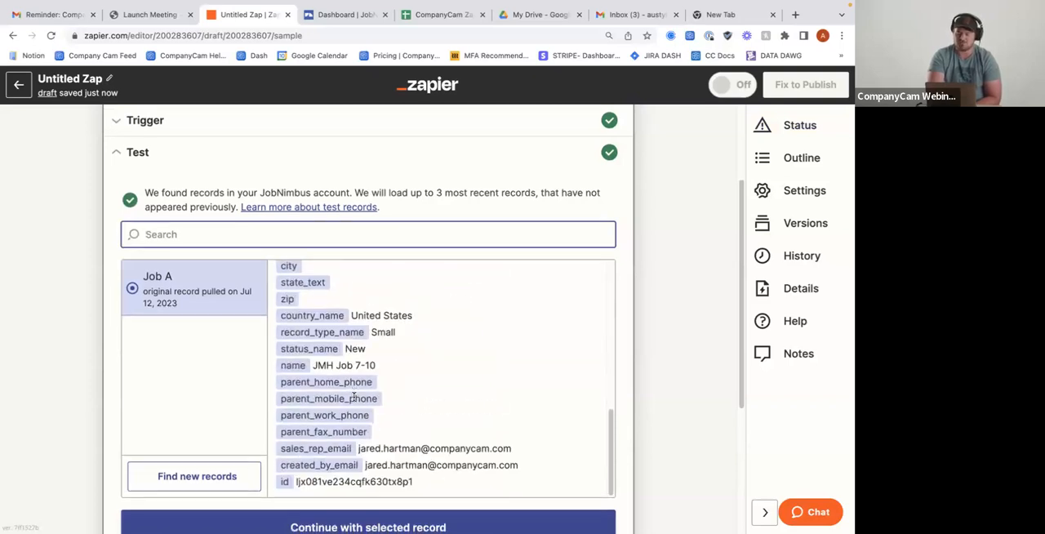
click(334, 343)
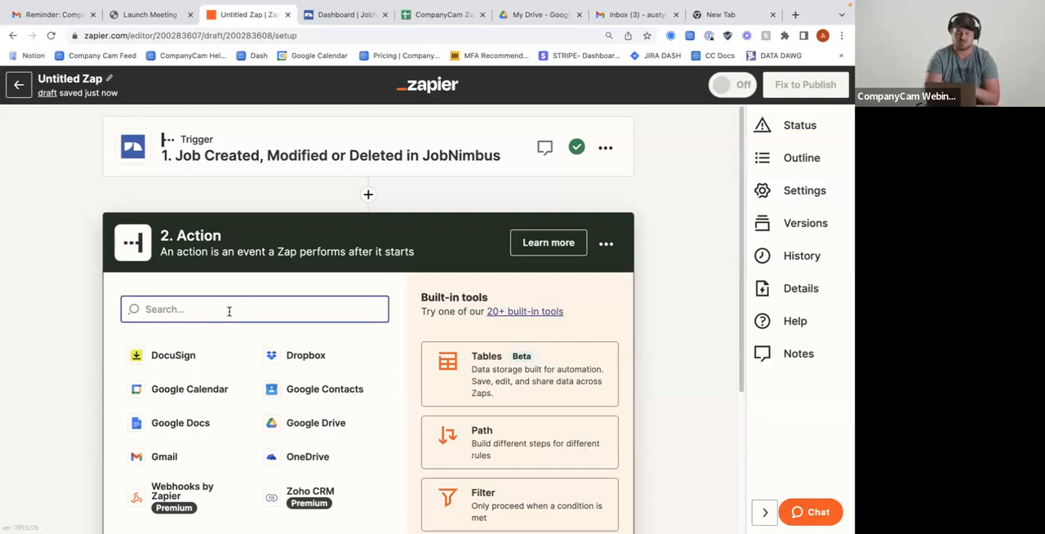
Search the action apps for "company" and choose CompanyCam as the Zap's action app
scroll(228, 311, down, 2)
text(company)
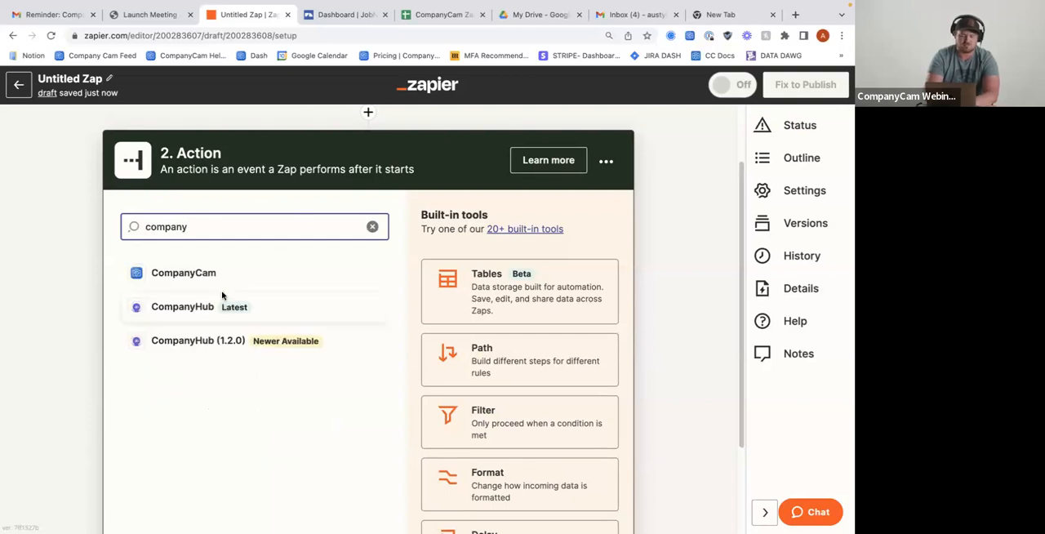
click(226, 280)
Set the CompanyCam action event to Add Project and continue to the account choice
click(205, 364)
scroll(233, 356, down, 1)
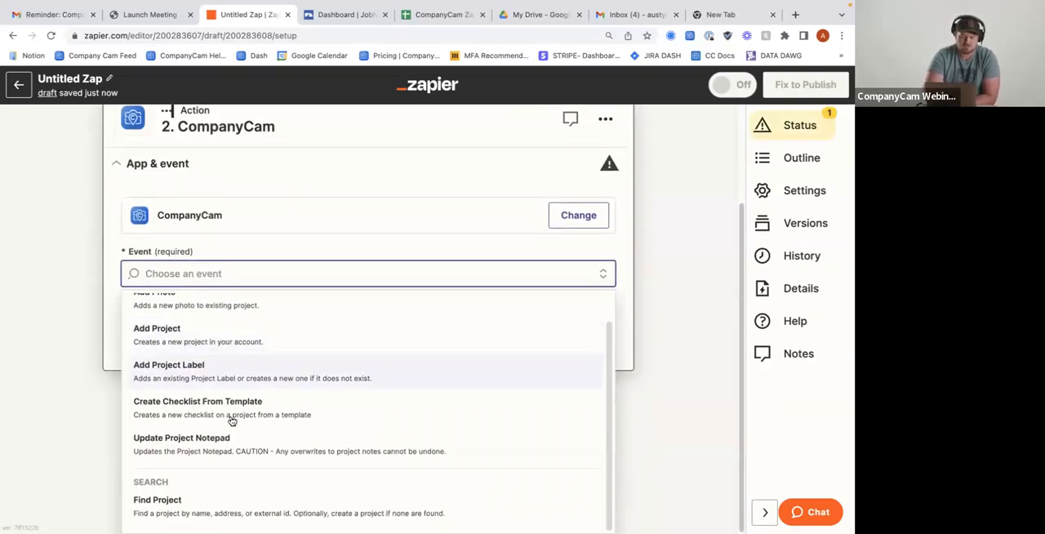
scroll(231, 419, up, 1)
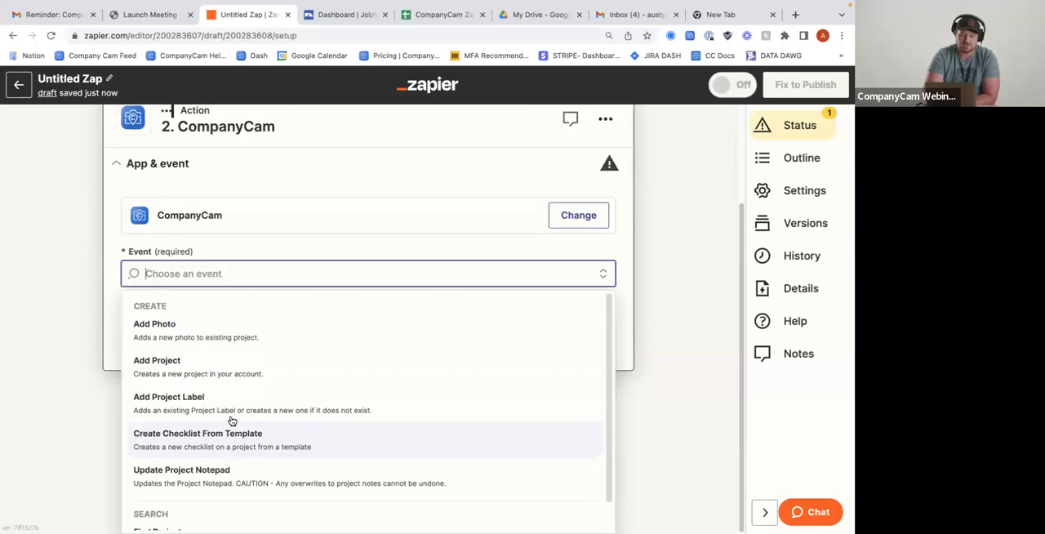
click(205, 381)
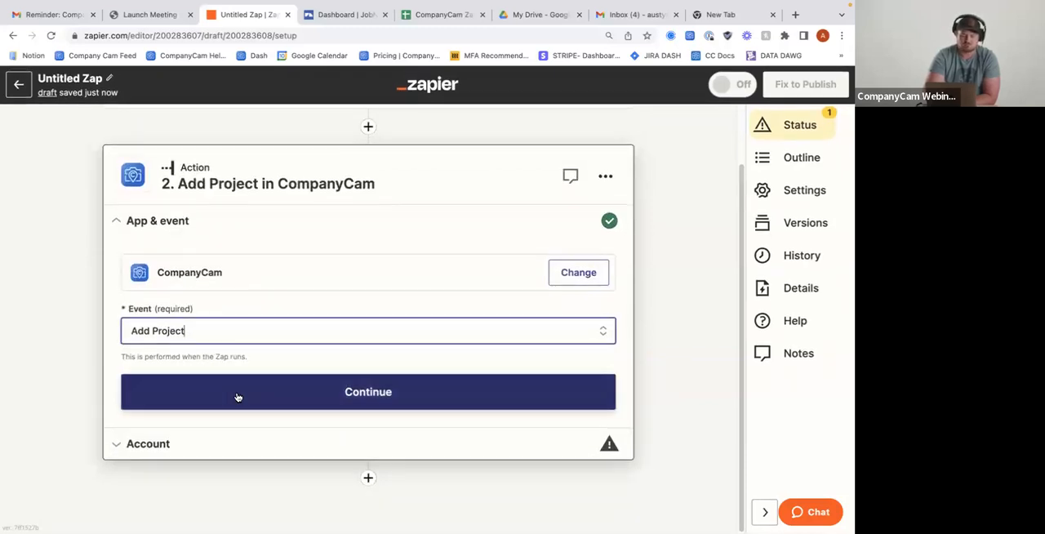
click(236, 396)
Choose the CompanyCam support account for the action and continue to the project fields
click(575, 336)
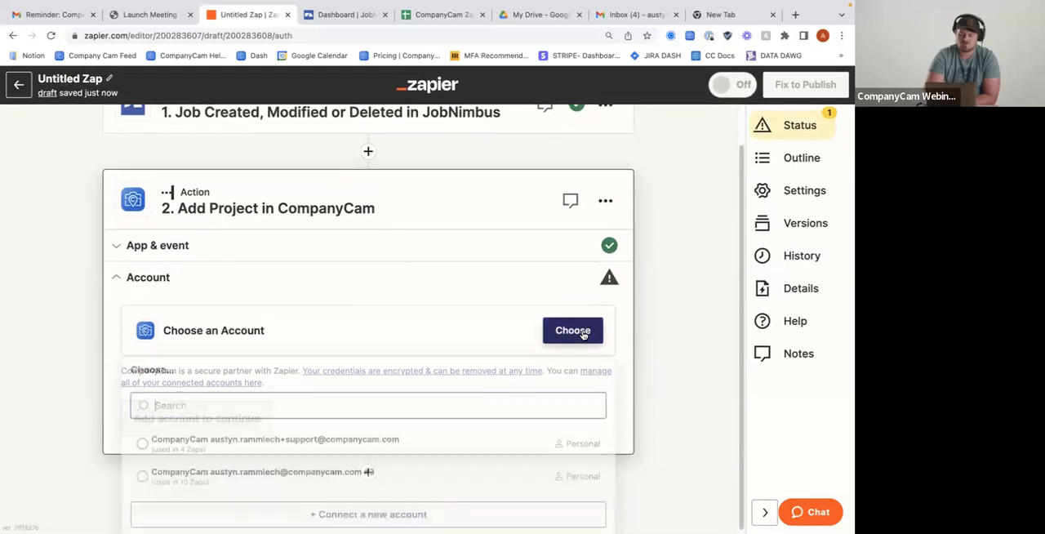
click(300, 437)
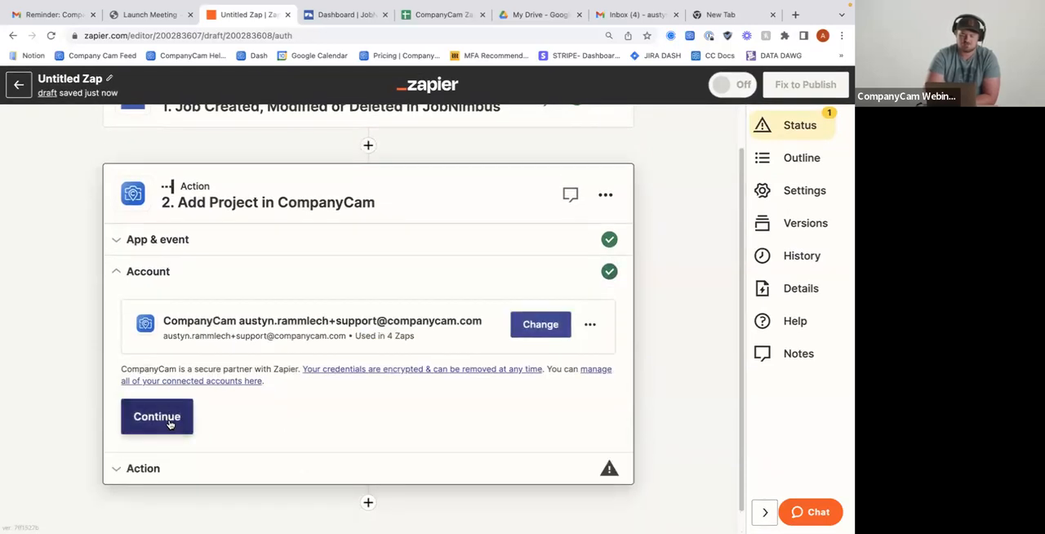
click(169, 421)
Map the project's required Name field to the JobNimbus job Name
scroll(428, 403, down, 2)
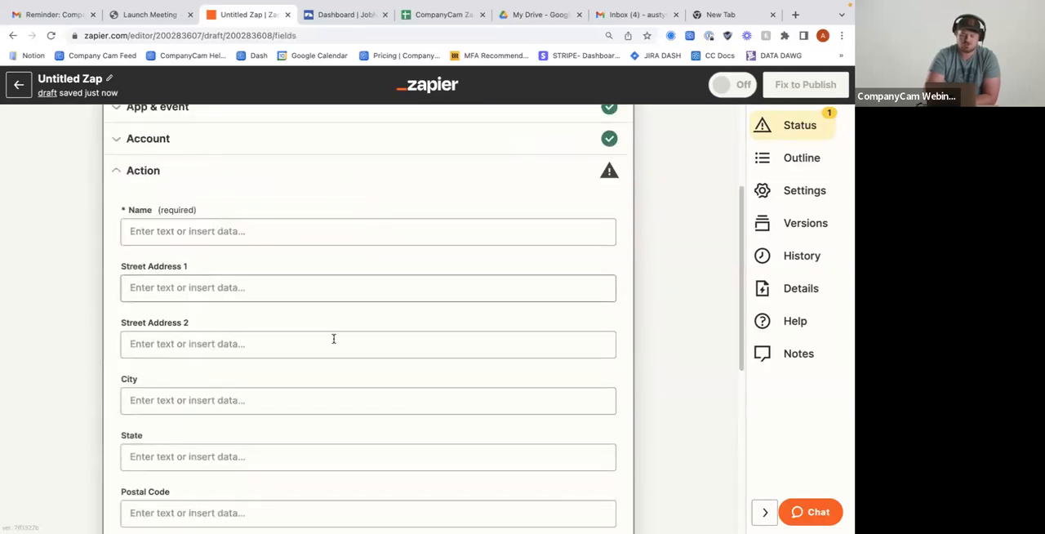
scroll(334, 338, up, 1)
scroll(334, 339, up, 1)
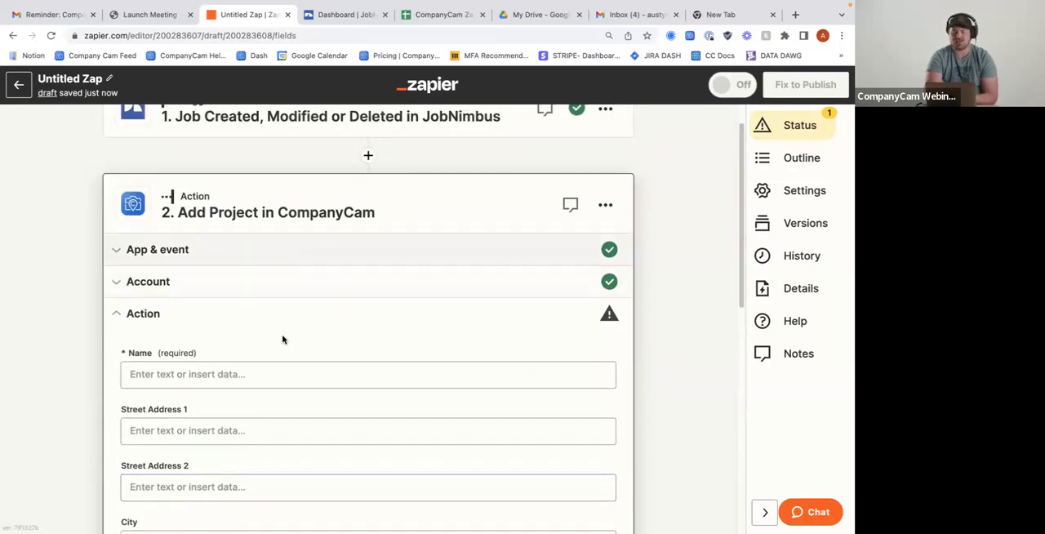
scroll(283, 338, up, 1)
scroll(232, 159, down, 1)
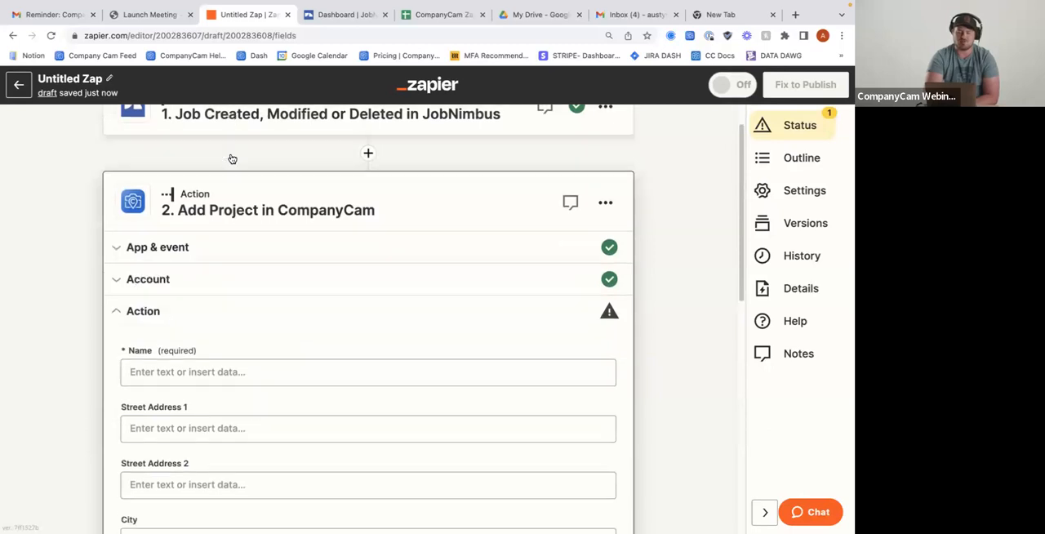
click(210, 329)
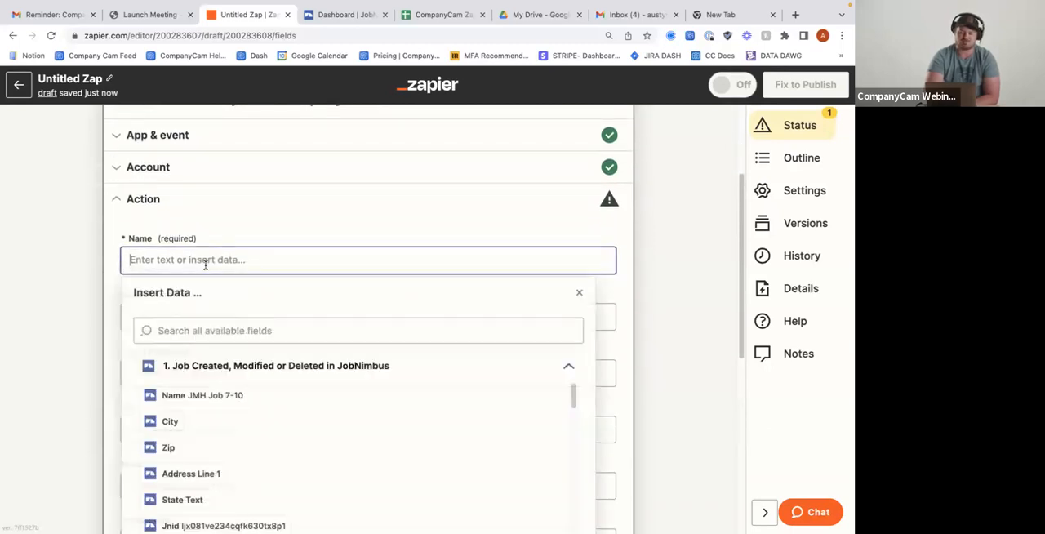
click(196, 352)
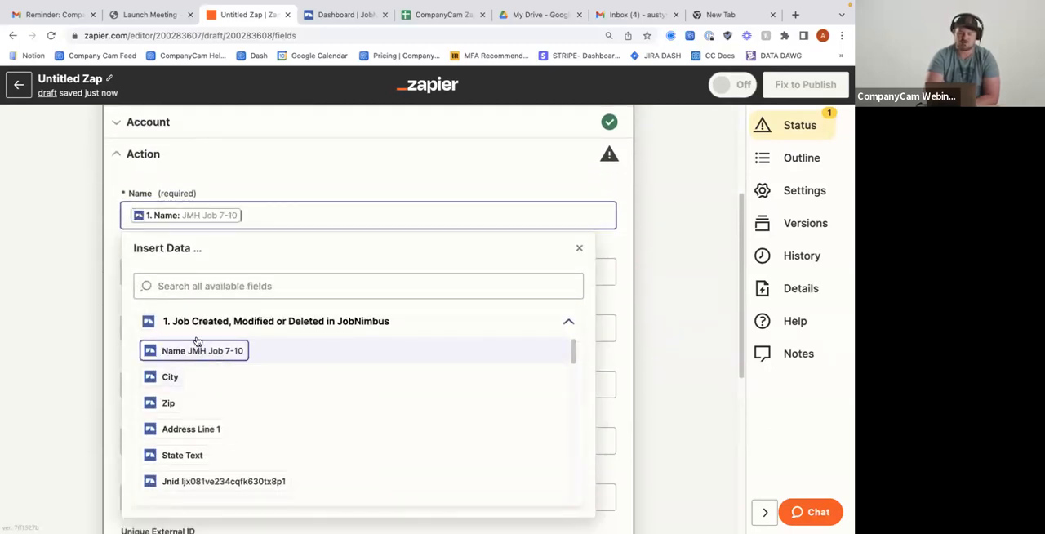
Map Street Address 1 to the JobNimbus Address Line 1 and City to the JobNimbus City, leaving Street Address 2 empty
click(217, 275)
scroll(214, 408, down, 1)
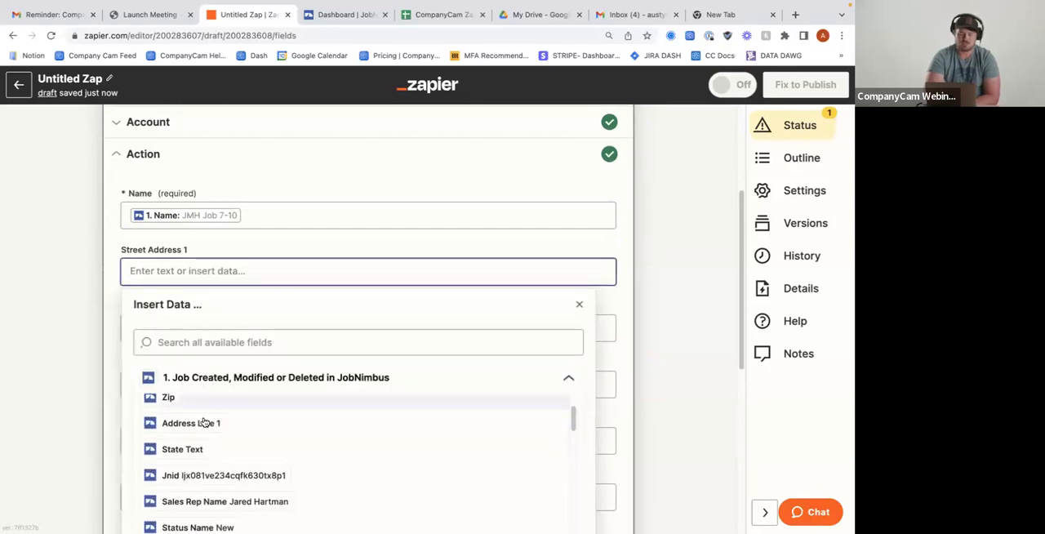
click(200, 423)
click(79, 326)
click(231, 332)
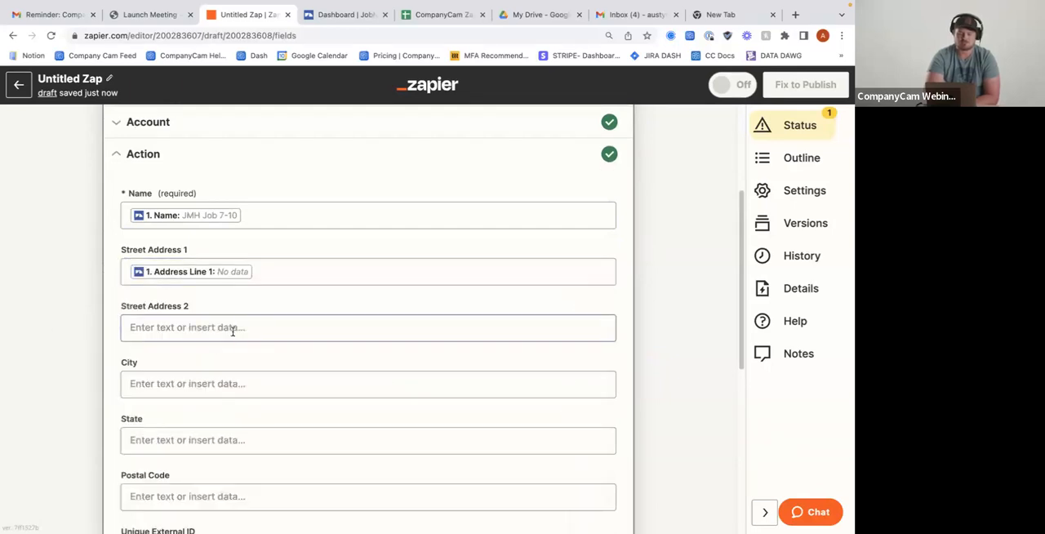
click(213, 331)
click(169, 404)
click(93, 351)
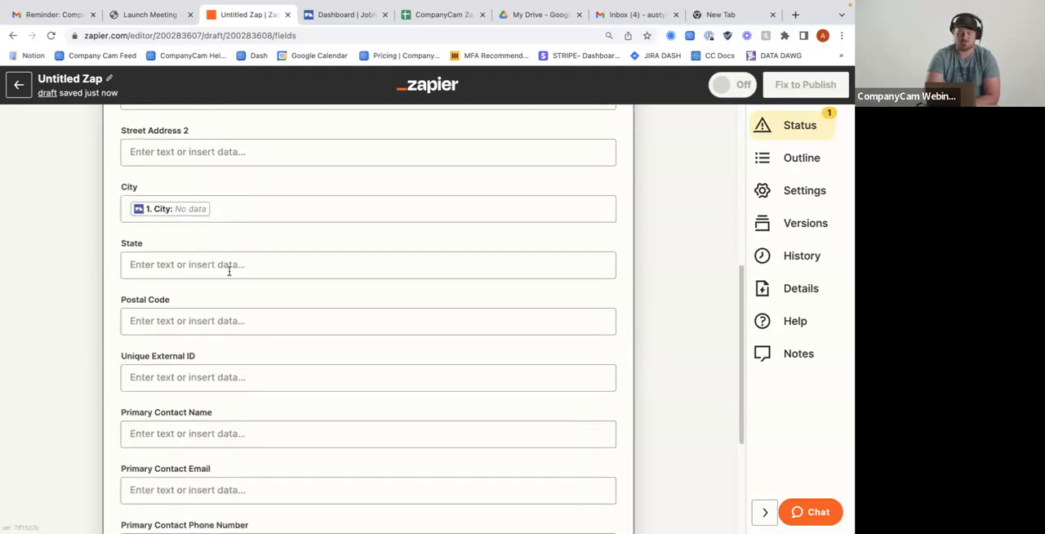
Map State to the JobNimbus State Text and Postal Code to the JobNimbus Zip
click(226, 264)
scroll(246, 472, down, 3)
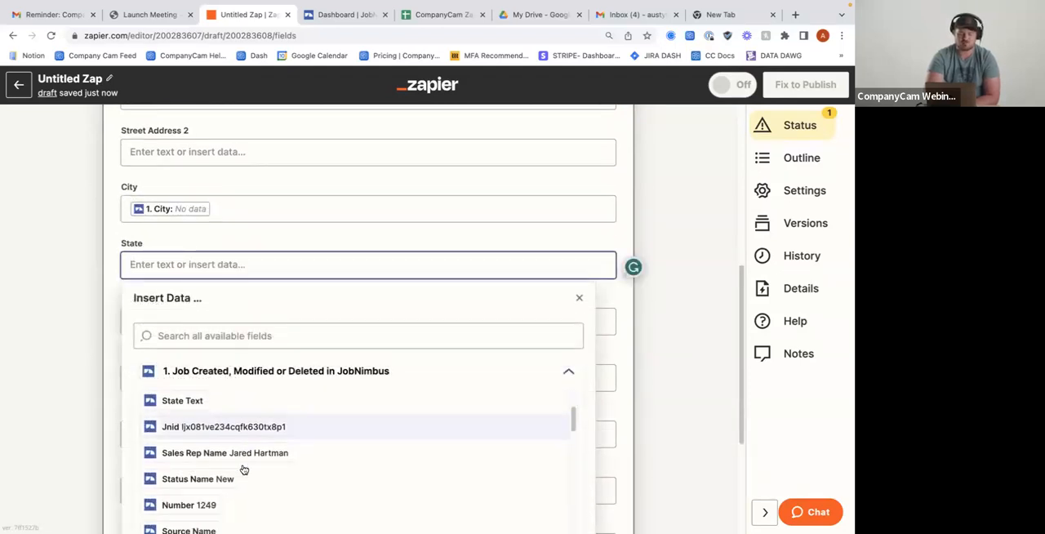
click(187, 401)
click(102, 326)
click(205, 322)
scroll(233, 453, down, 3)
scroll(201, 454, up, 1)
click(187, 455)
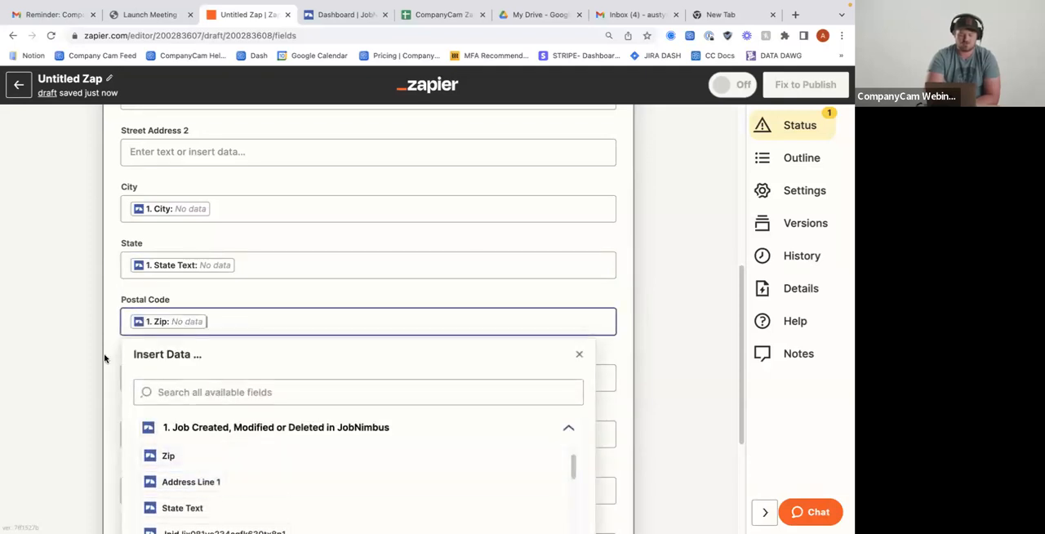
click(103, 357)
Map the project's Unique External ID field to the JobNimbus Jnid
scroll(143, 323, down, 1)
click(196, 292)
scroll(233, 455, down, 3)
click(234, 454)
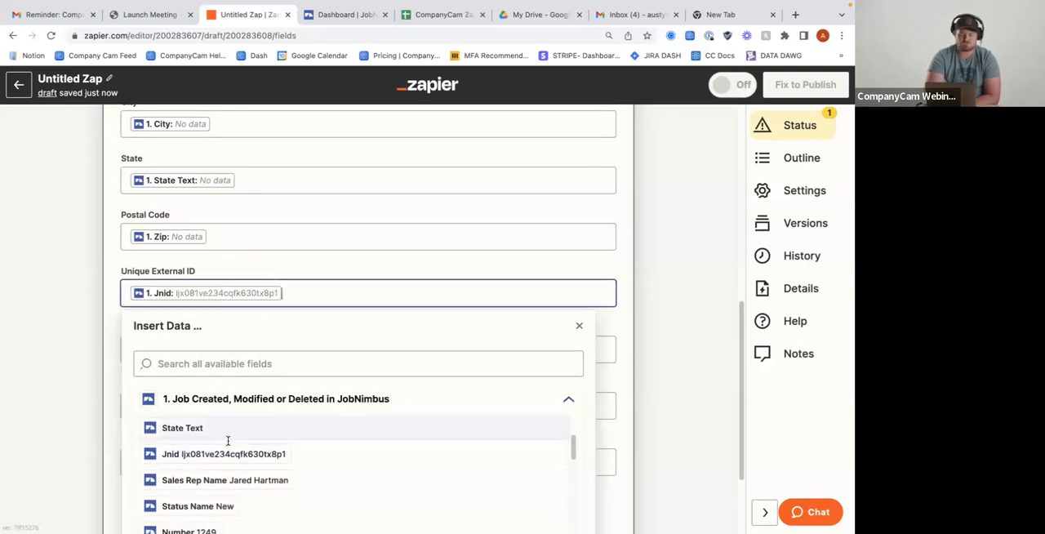
Leave the three Primary Contact fields empty and continue to the test of the Add Project action
click(219, 260)
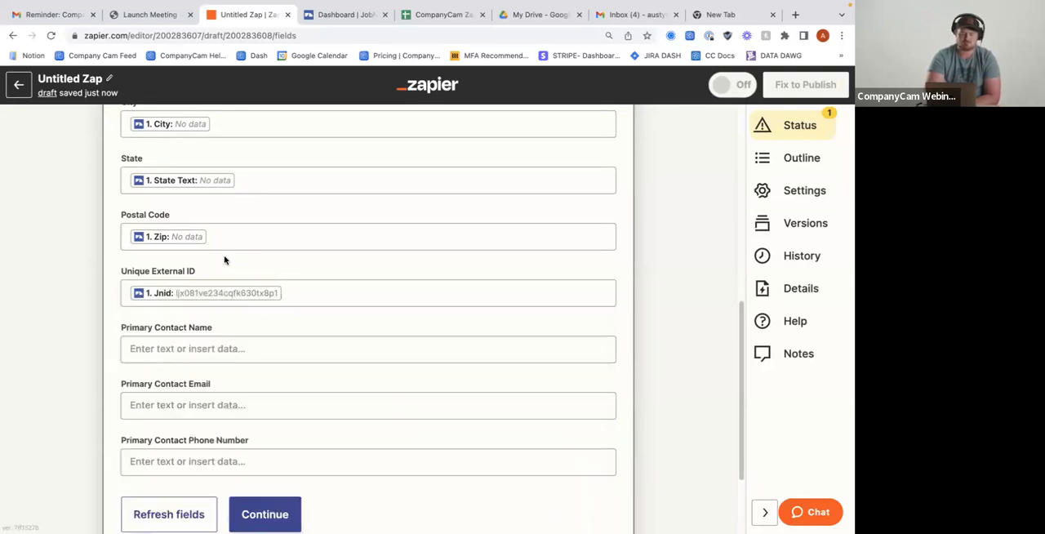
scroll(201, 299, down, 2)
scroll(182, 285, down, 1)
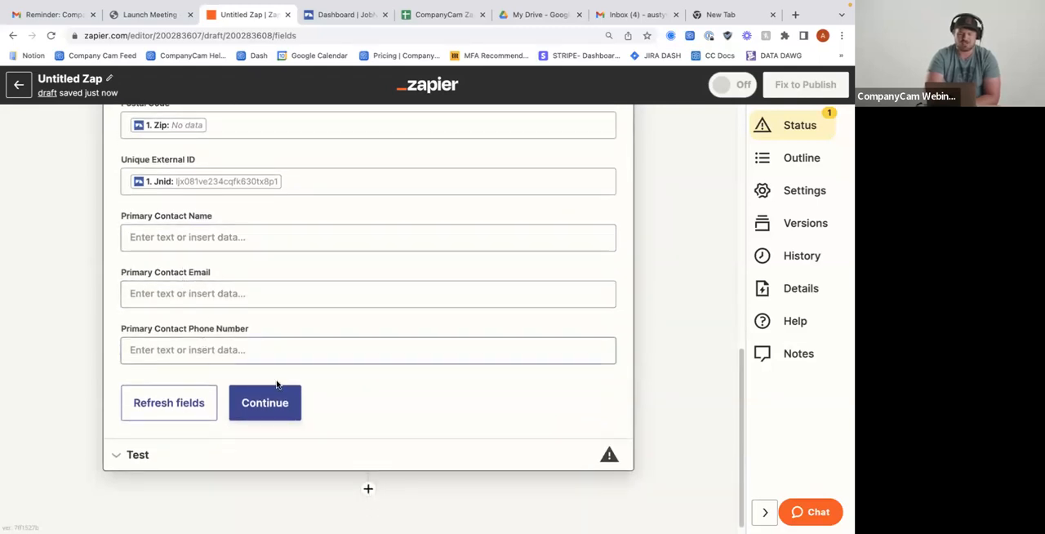
click(265, 403)
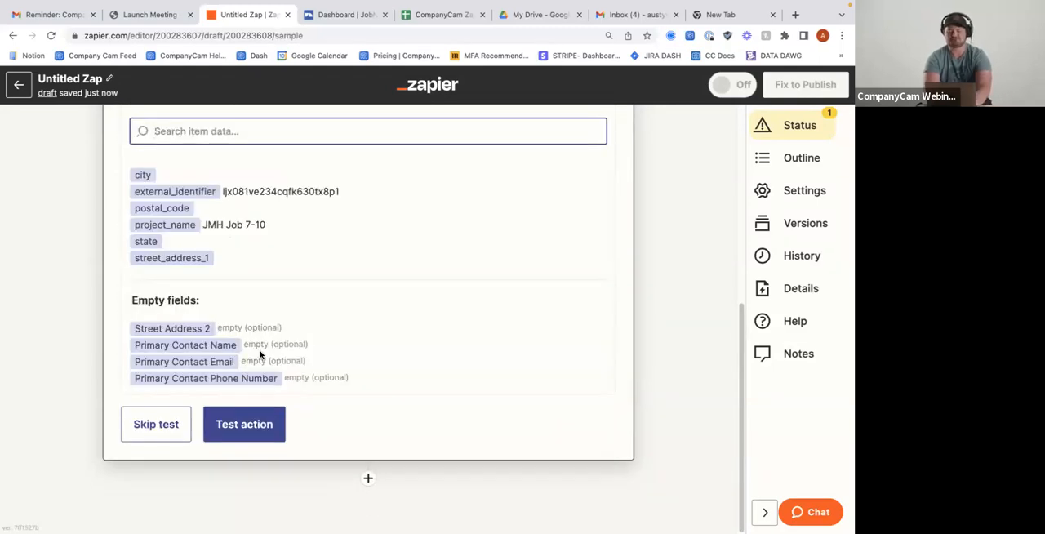
Review the project data prepared for the test and run the test action to send the project to CompanyCam
scroll(271, 313, down, 3)
scroll(265, 285, up, 3)
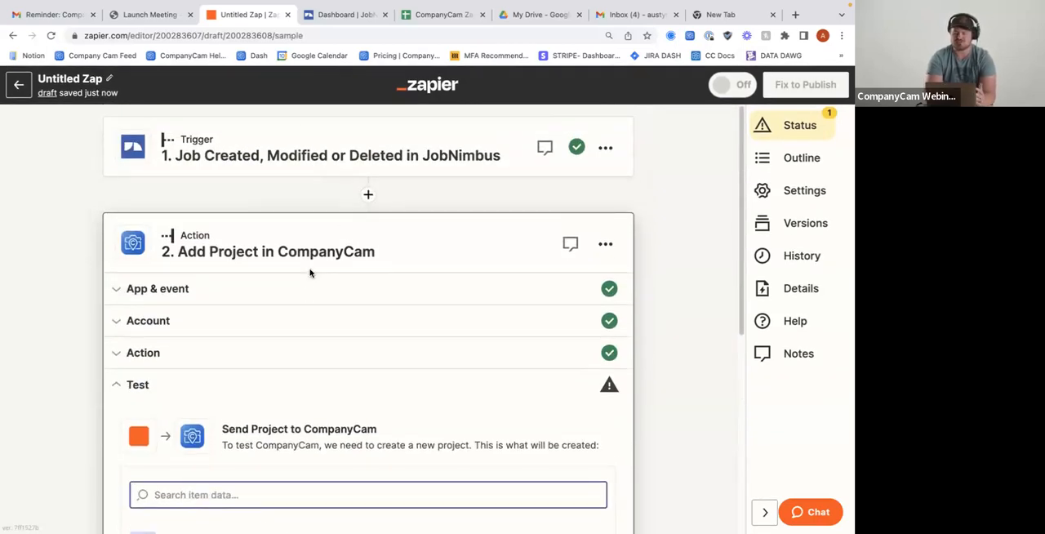
scroll(309, 272, down, 5)
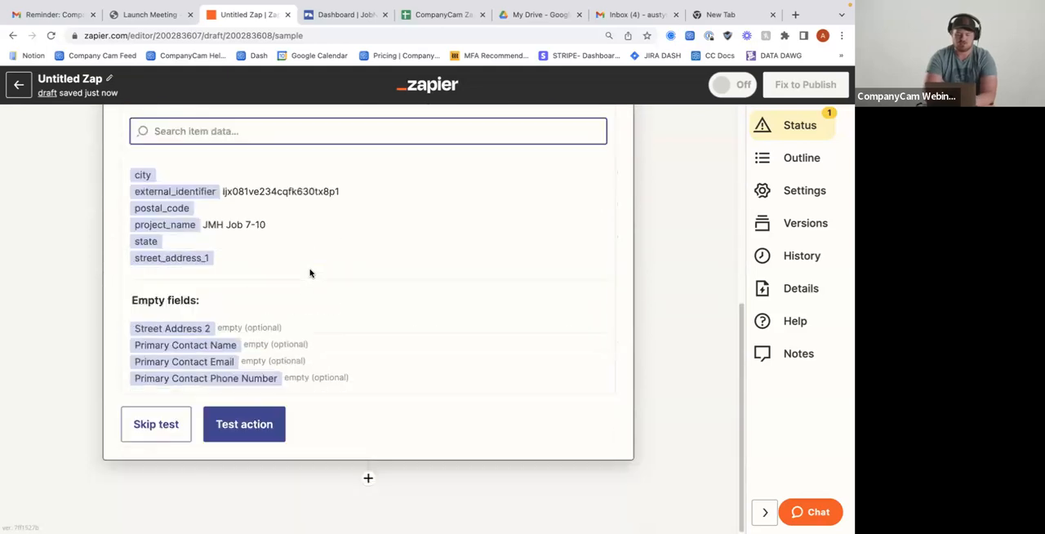
click(249, 431)
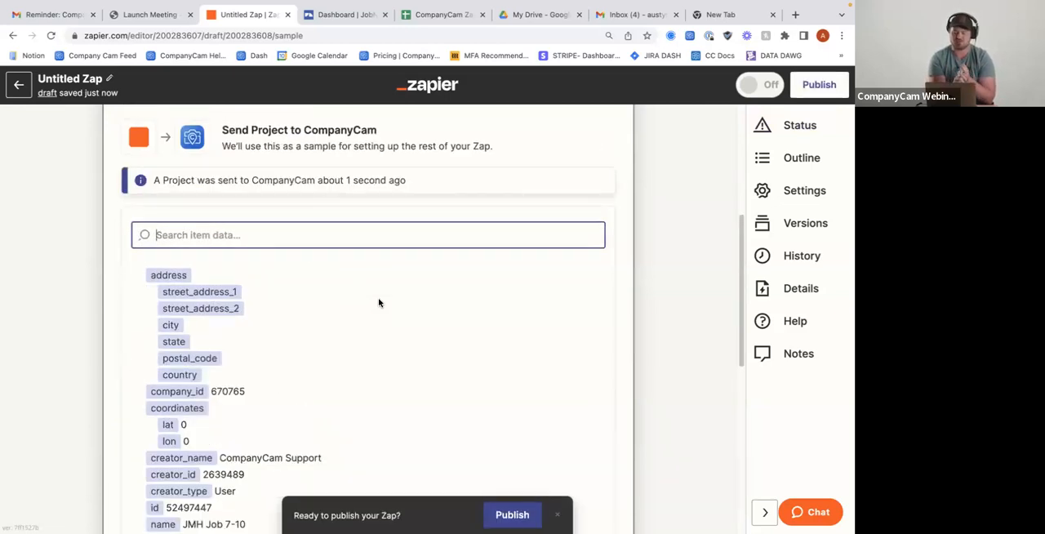
Review the data returned by the test, publish the Zap and dismiss the offer to share it as a template
scroll(378, 303, down, 6)
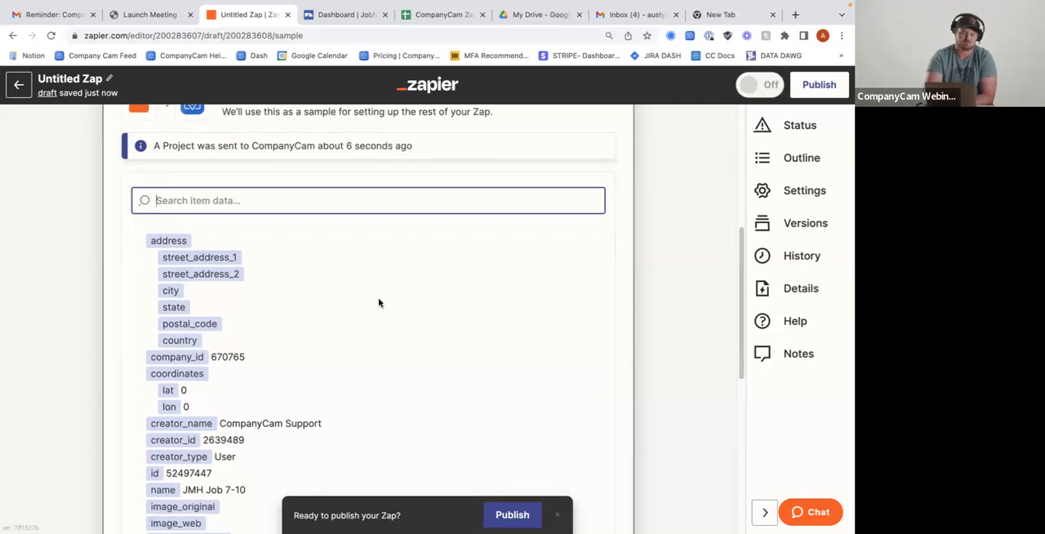
scroll(378, 302, up, 8)
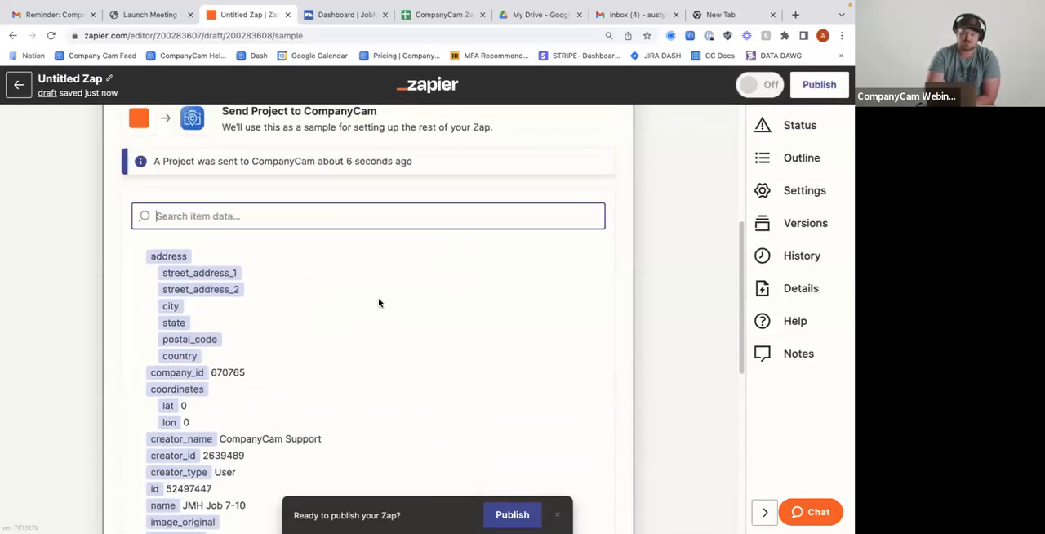
scroll(319, 343, down, 4)
scroll(317, 331, up, 3)
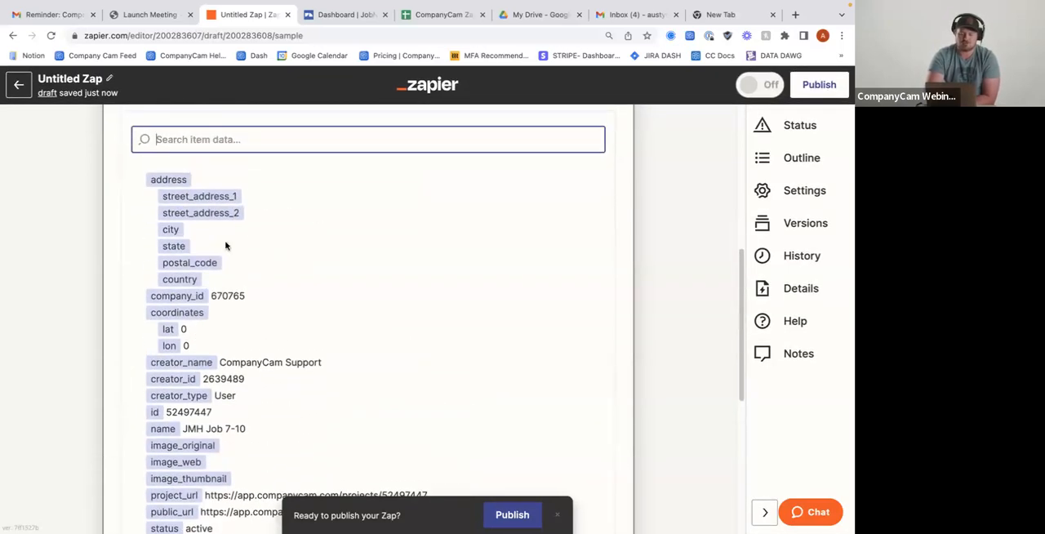
scroll(226, 262, down, 5)
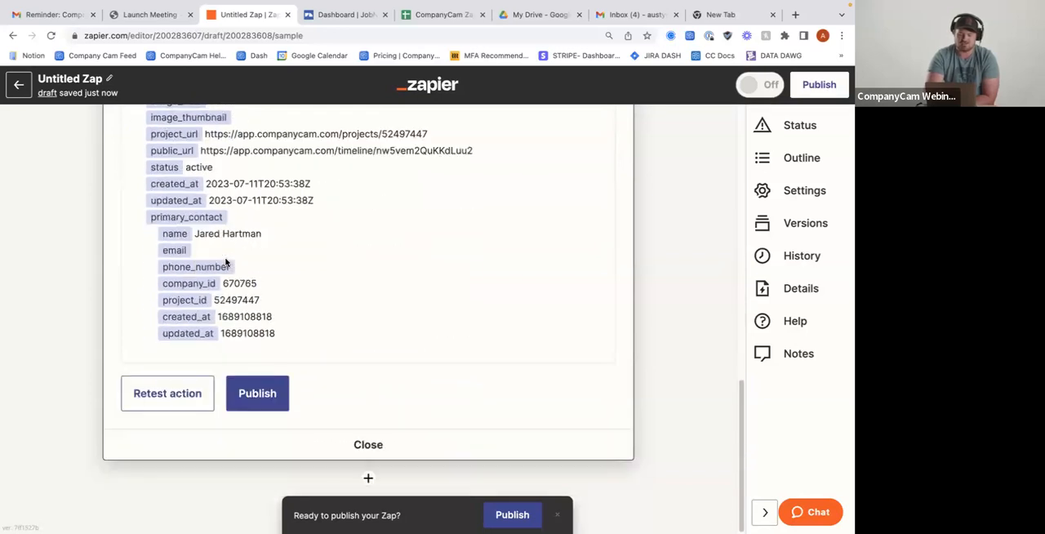
click(264, 397)
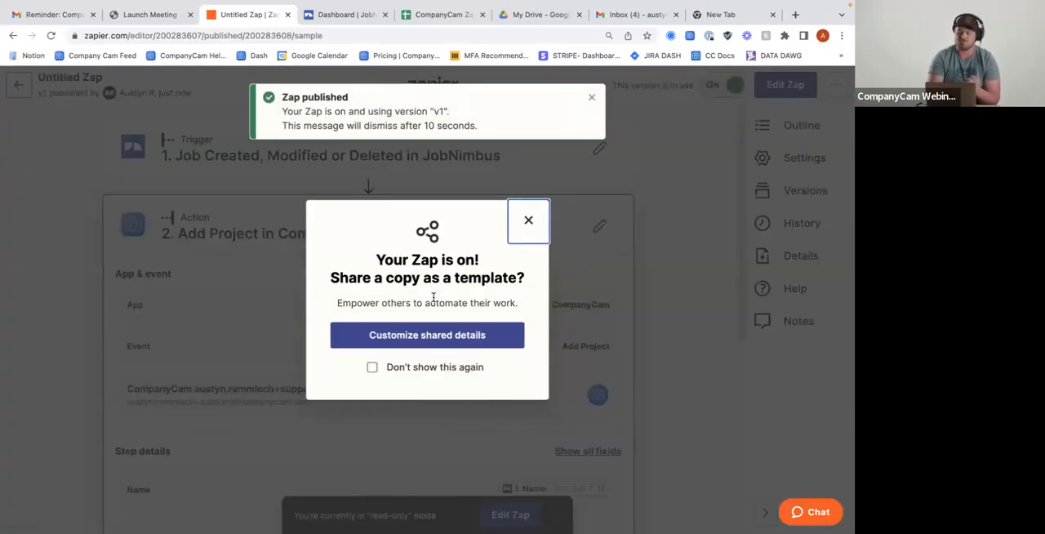
click(528, 222)
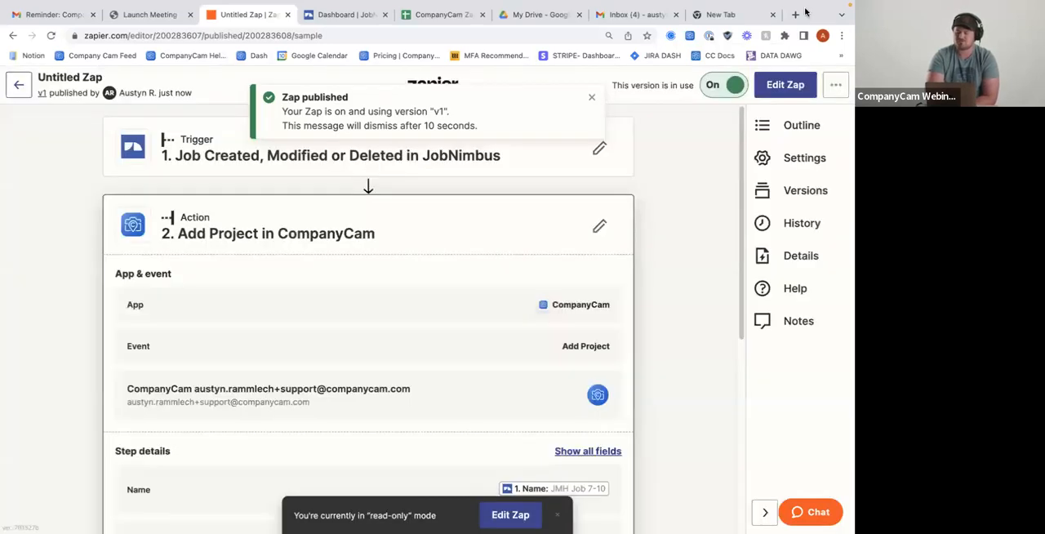
mouse_move(206, 7)
click(39, 24)
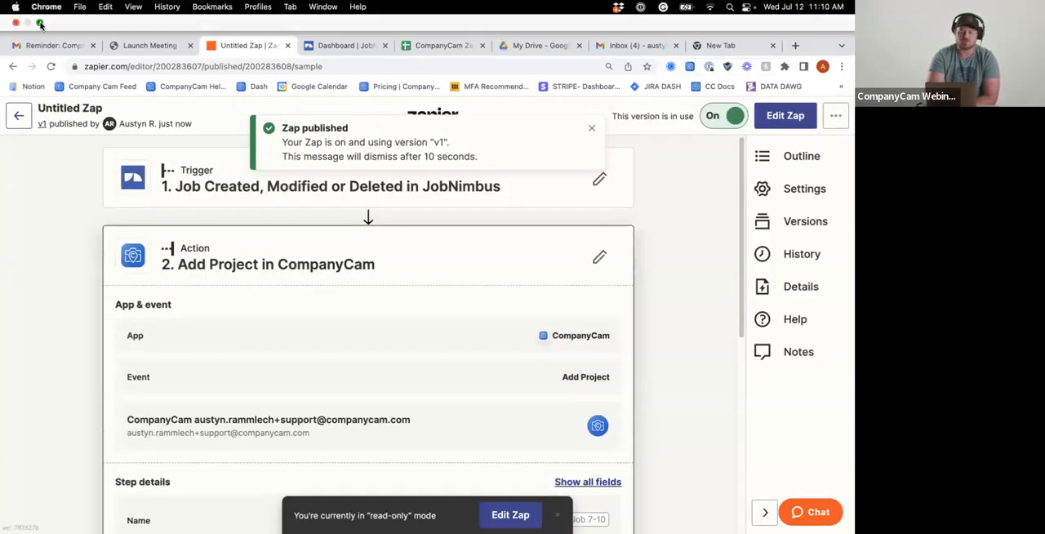
click(92, 132)
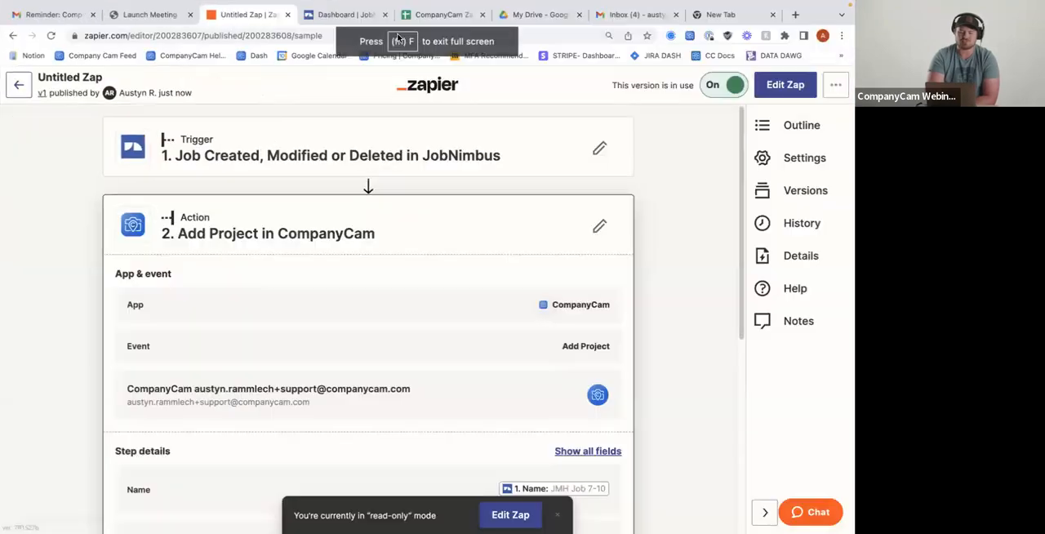
Switch to JobNimbus and open the Jobs board
mouse_move(639, 7)
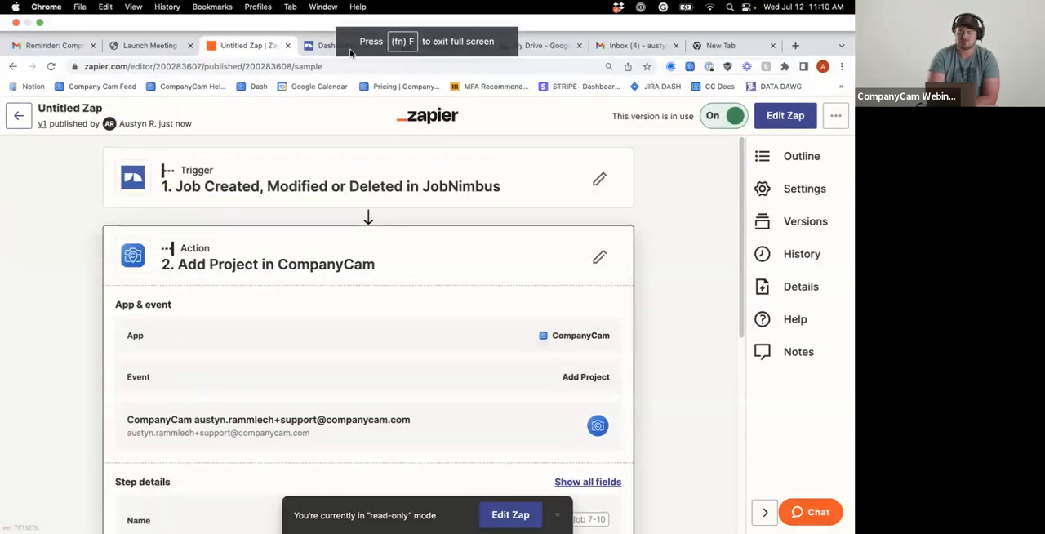
click(325, 46)
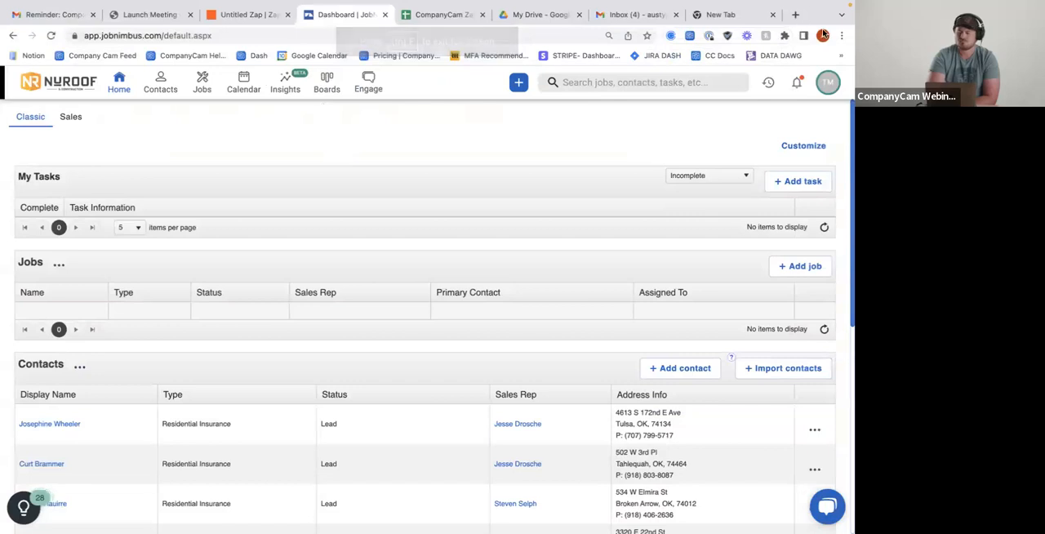
scroll(264, 219, down, 3)
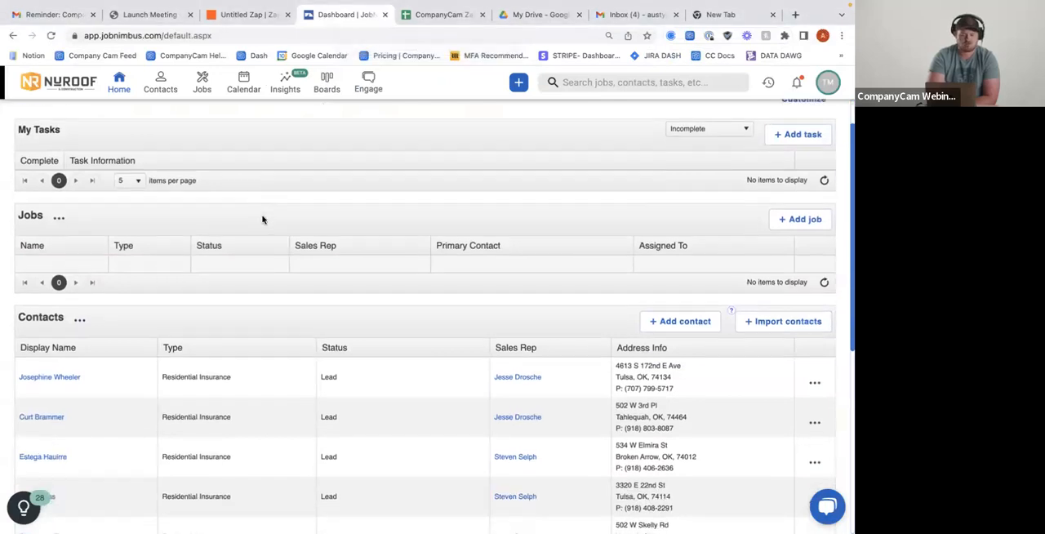
scroll(264, 219, up, 3)
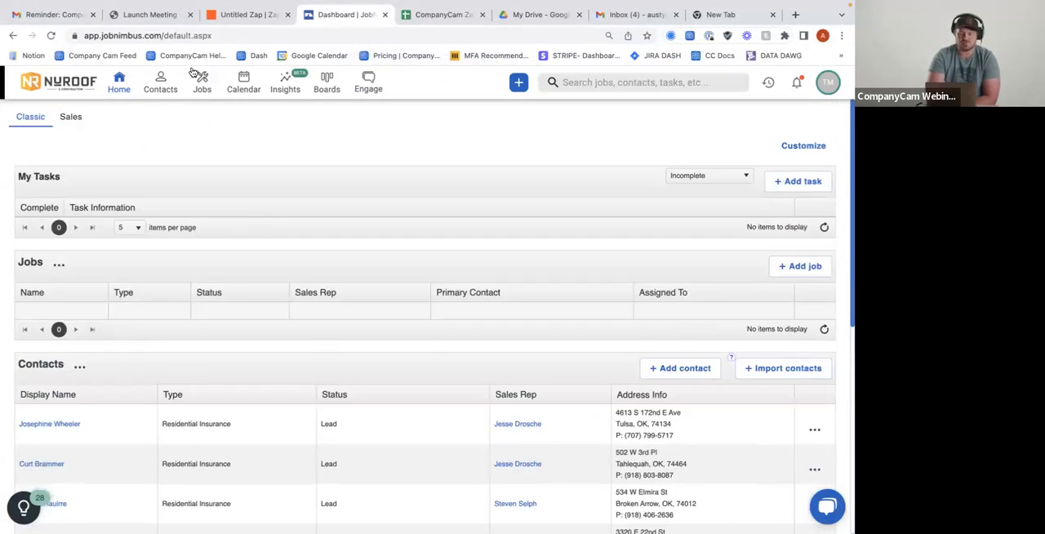
click(206, 88)
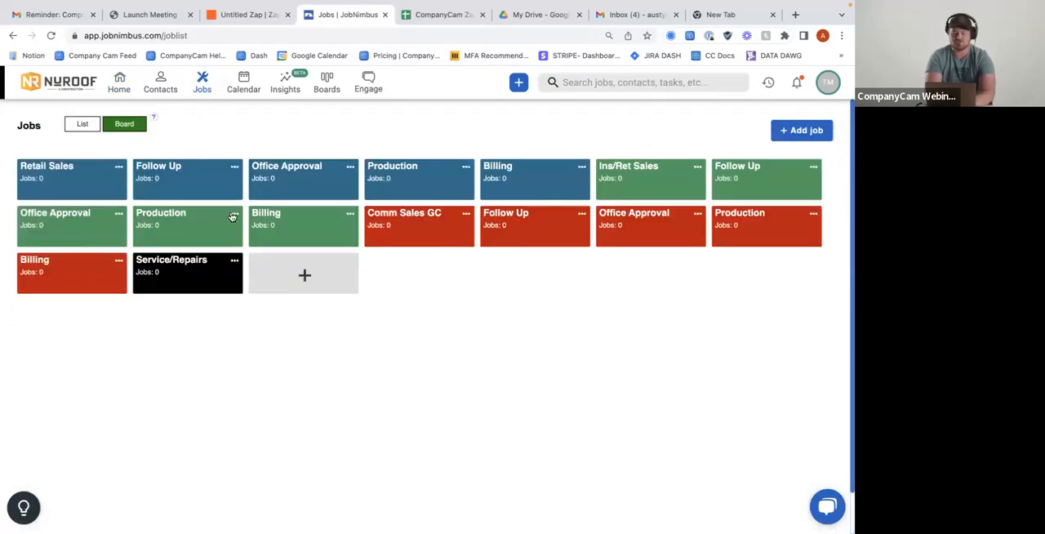
Start a new JobNimbus job and name it "Test Zapier 7/12"
click(518, 83)
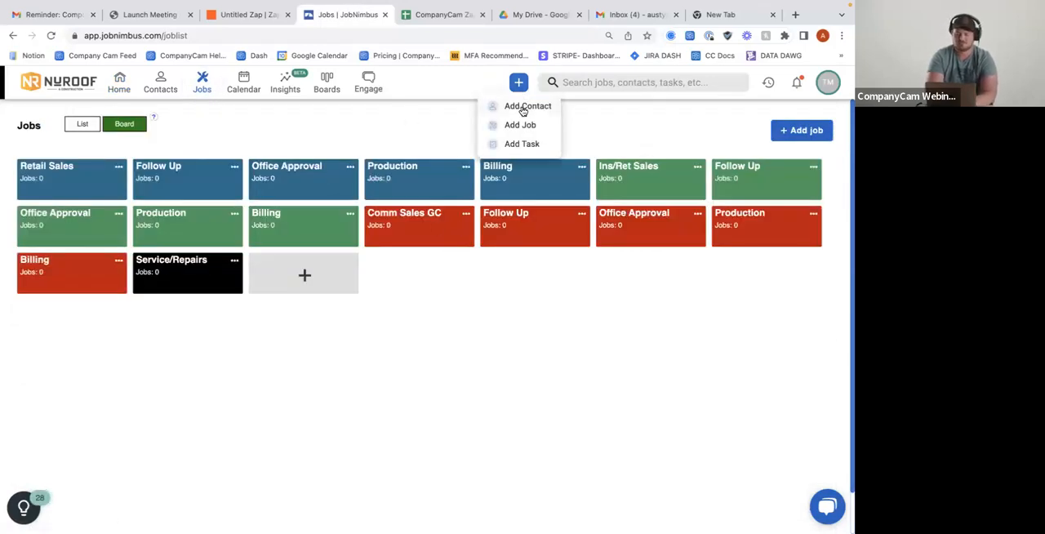
click(519, 122)
click(315, 185)
text(Test Zapier )
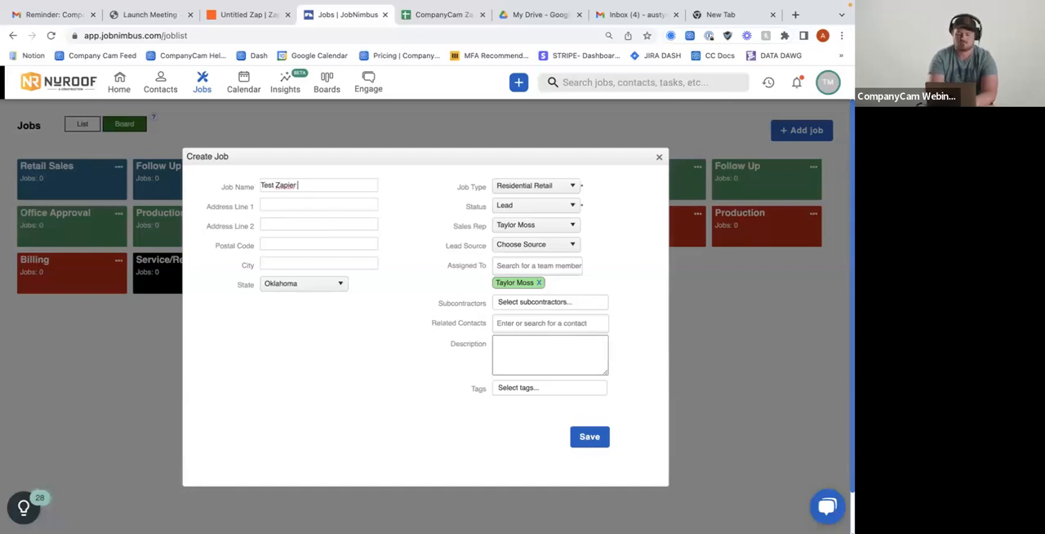
text(7/12)
Enter a street address in the new job's Address Line 1 and save the job
click(320, 205)
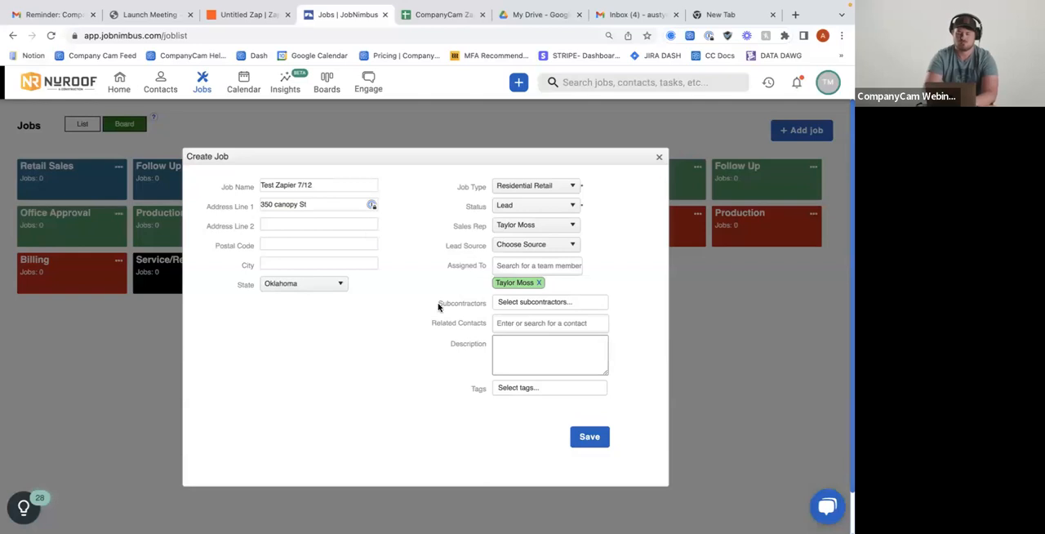
click(590, 439)
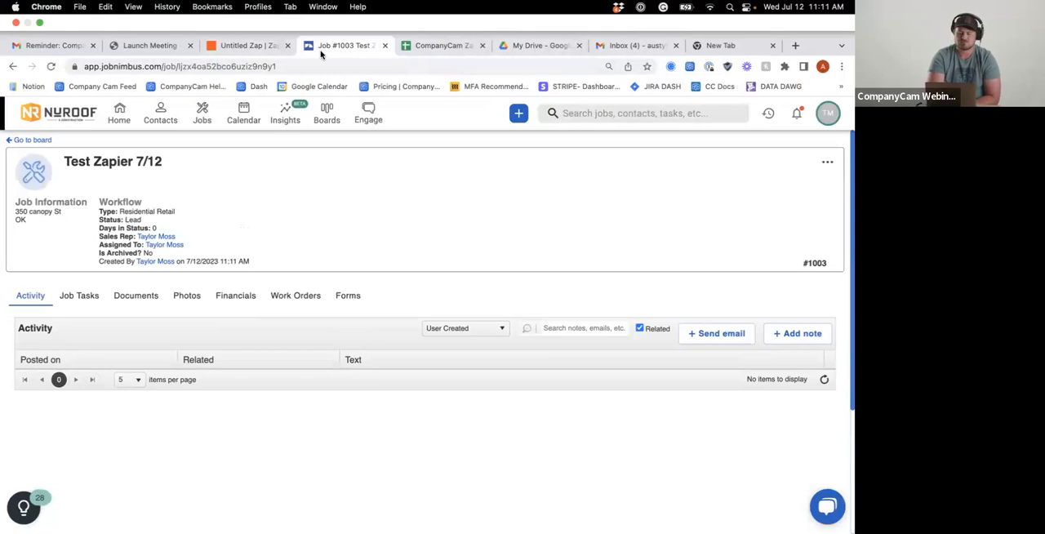
Open CompanyCam in the blank browser tab and enter the account's e-mail address on the sign-in page
click(737, 15)
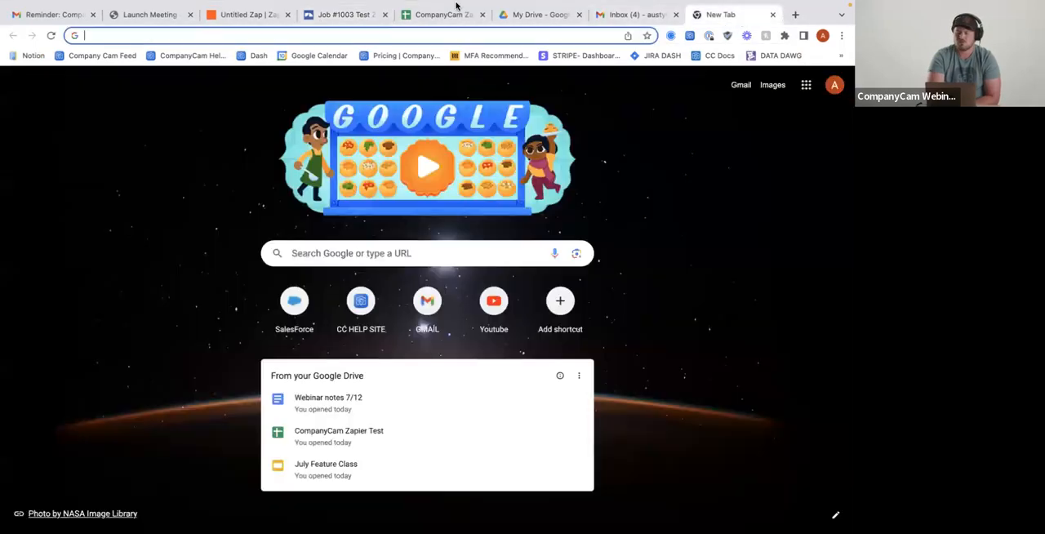
click(94, 55)
click(324, 237)
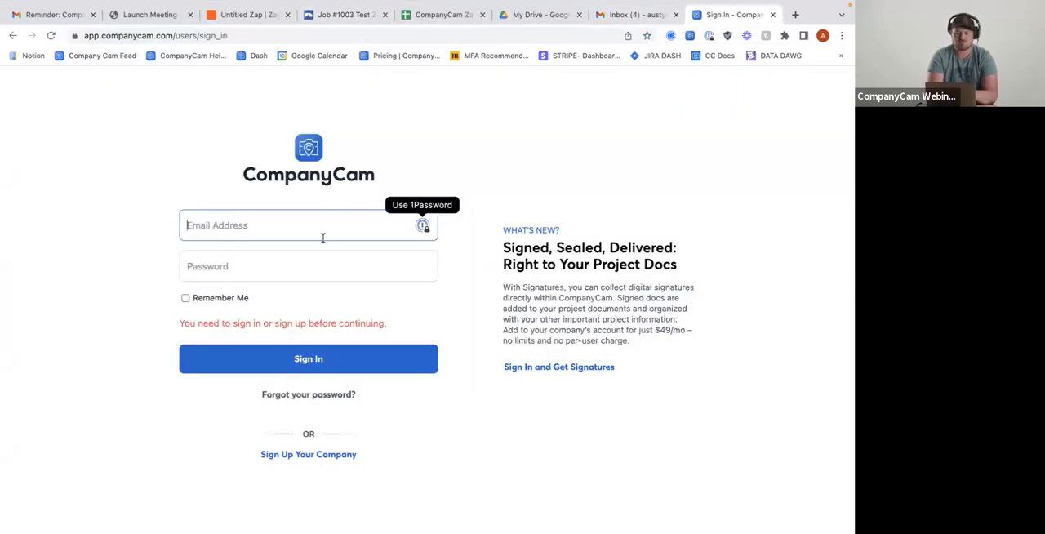
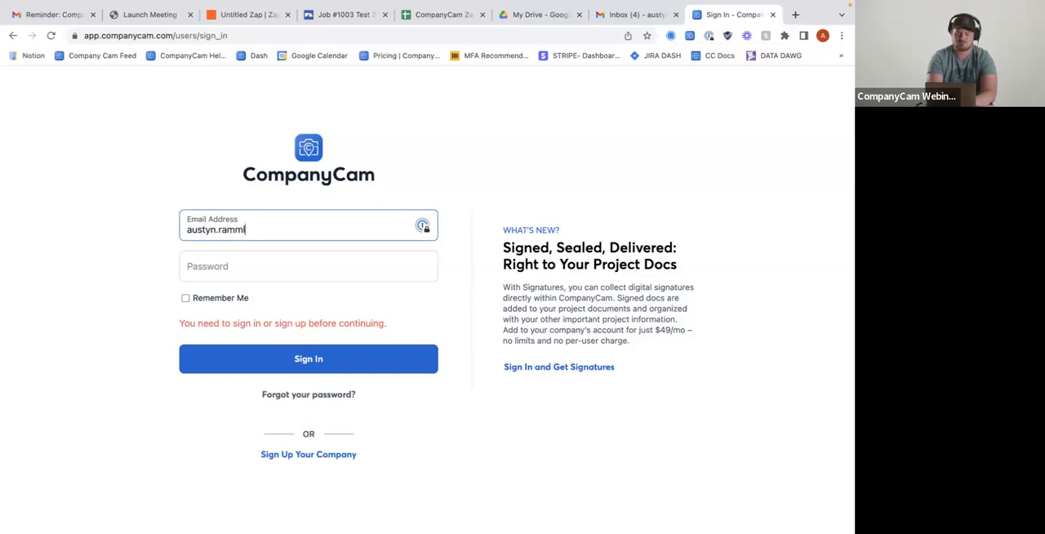
Enter the account password and sign in to CompanyCam
click(265, 274)
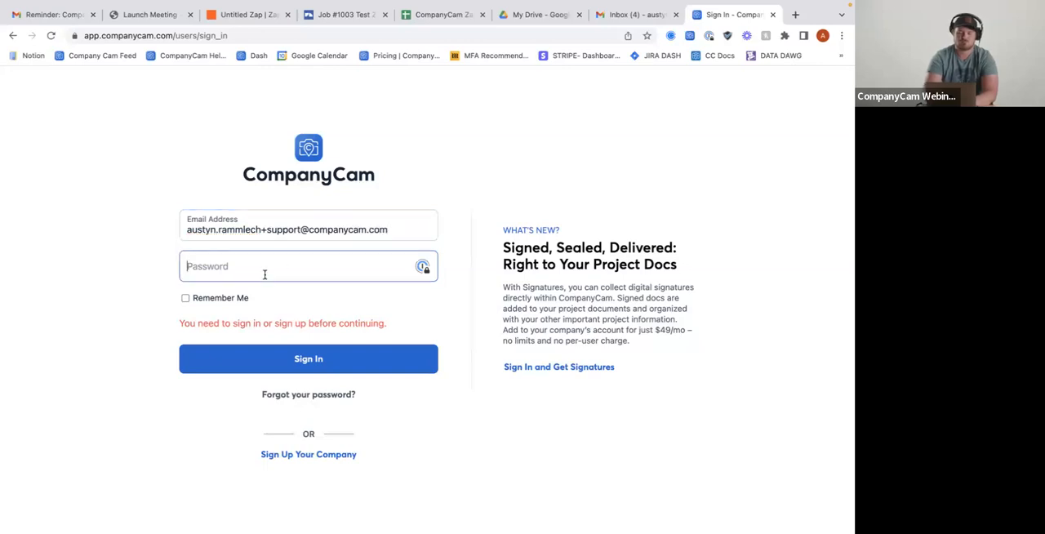
text(•••••••••••••••)
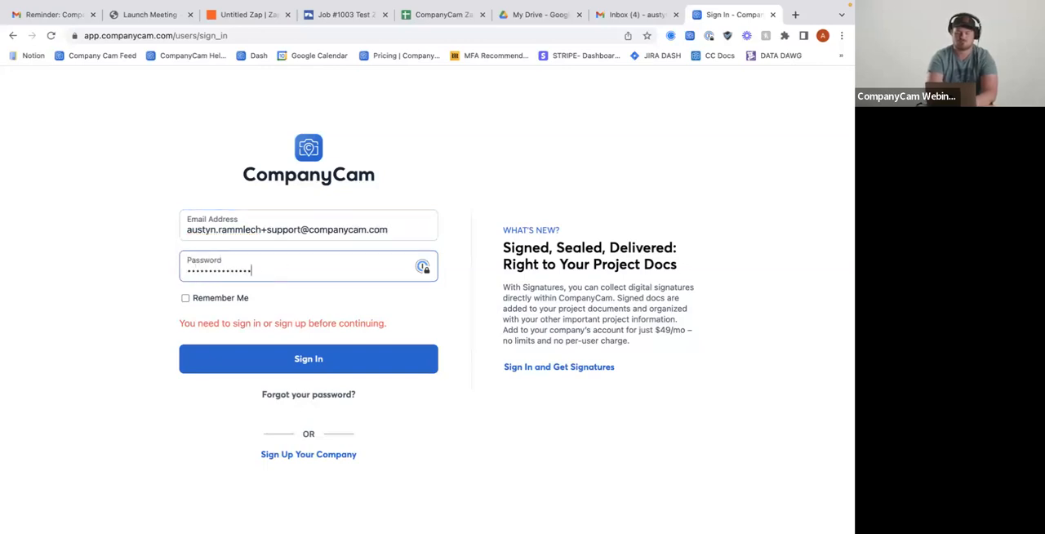
key(Return)
click(256, 273)
text(•••••••••••••••)
key(Return)
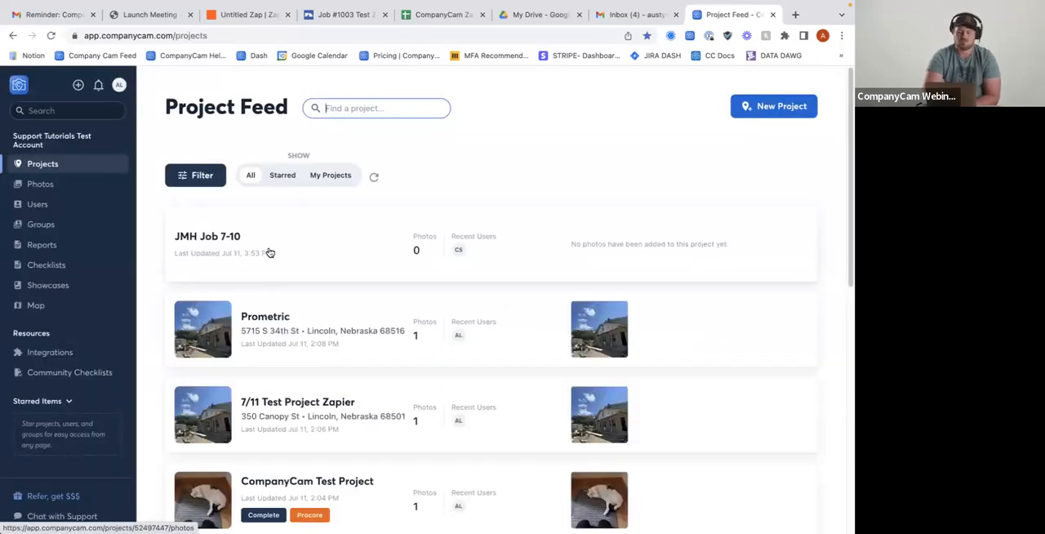
Check the CompanyCam project feed for a project created from the new JobNimbus job
click(258, 249)
click(78, 166)
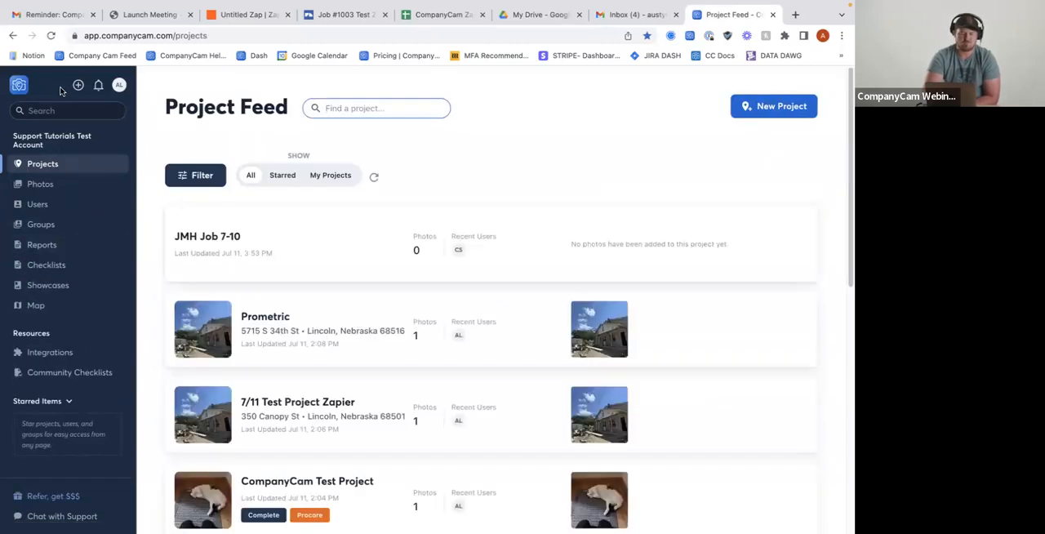
click(74, 164)
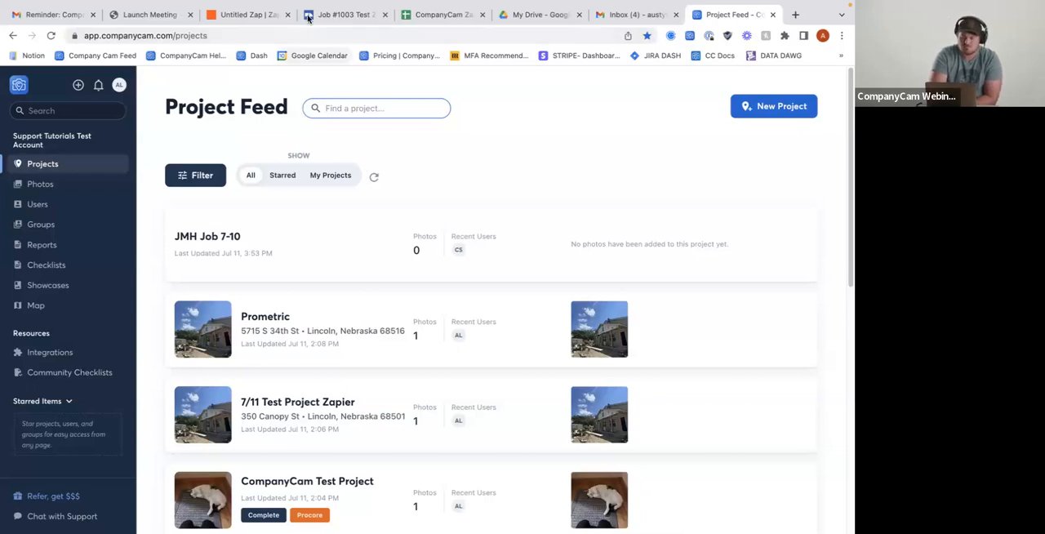
click(336, 108)
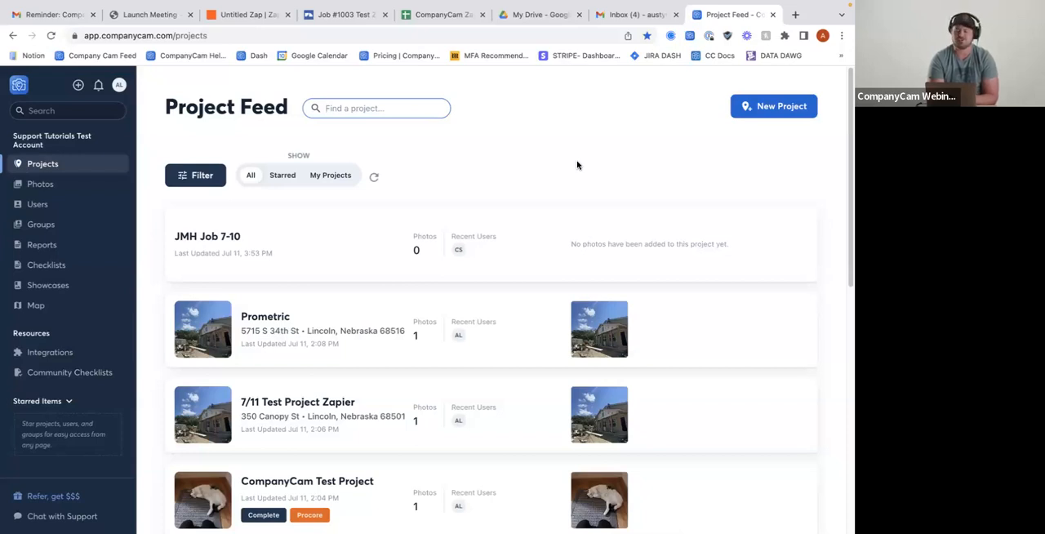
scroll(550, 161, down, 1)
scroll(550, 161, up, 1)
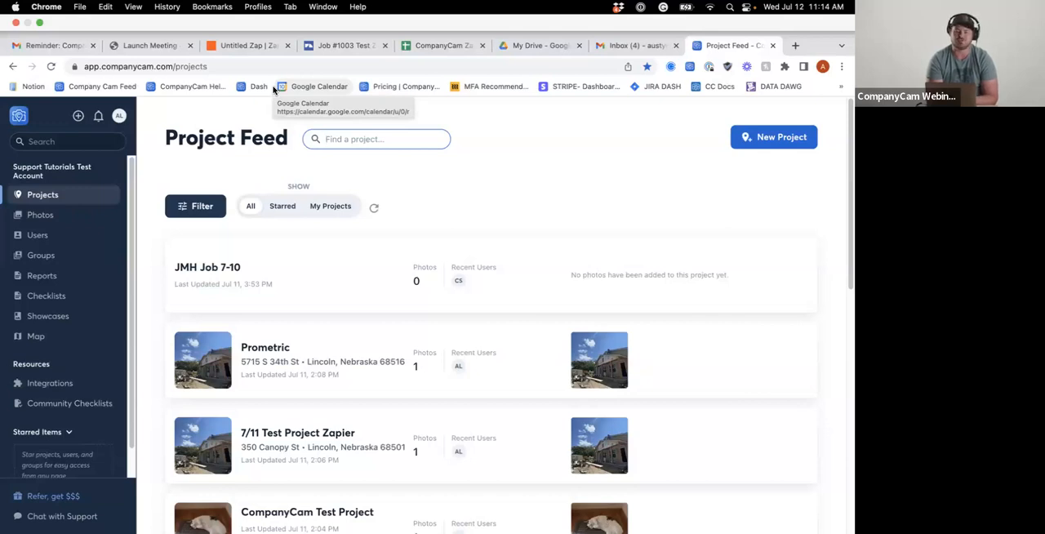
Return to Zapier, open the list of Zaps and create a new Zap
click(243, 45)
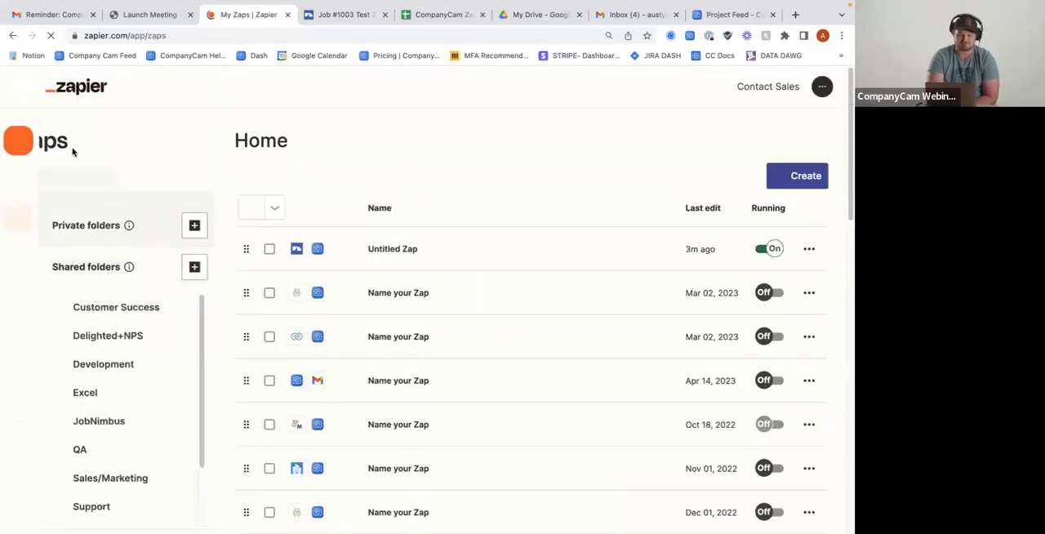
scroll(563, 350, down, 1)
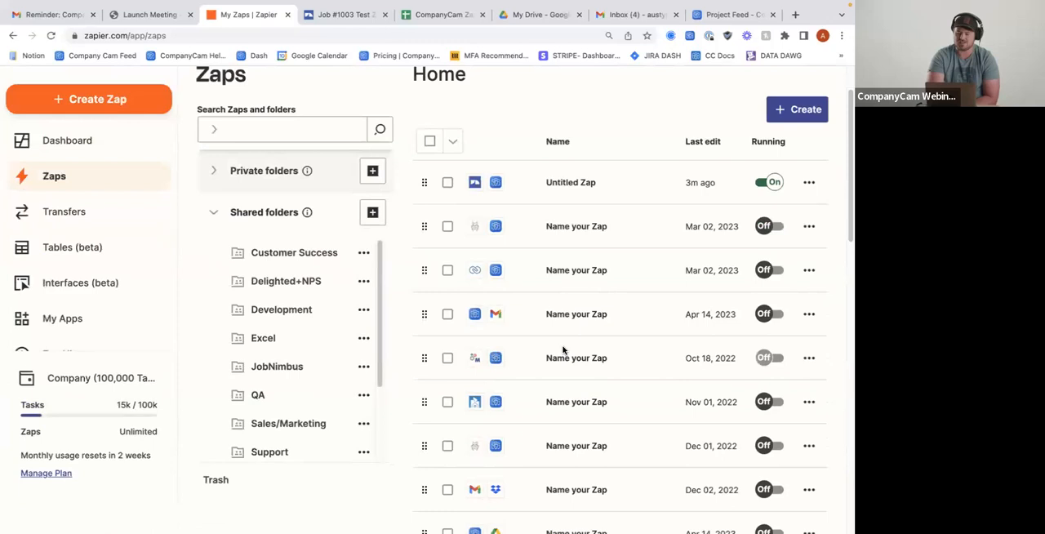
scroll(574, 242, down, 1)
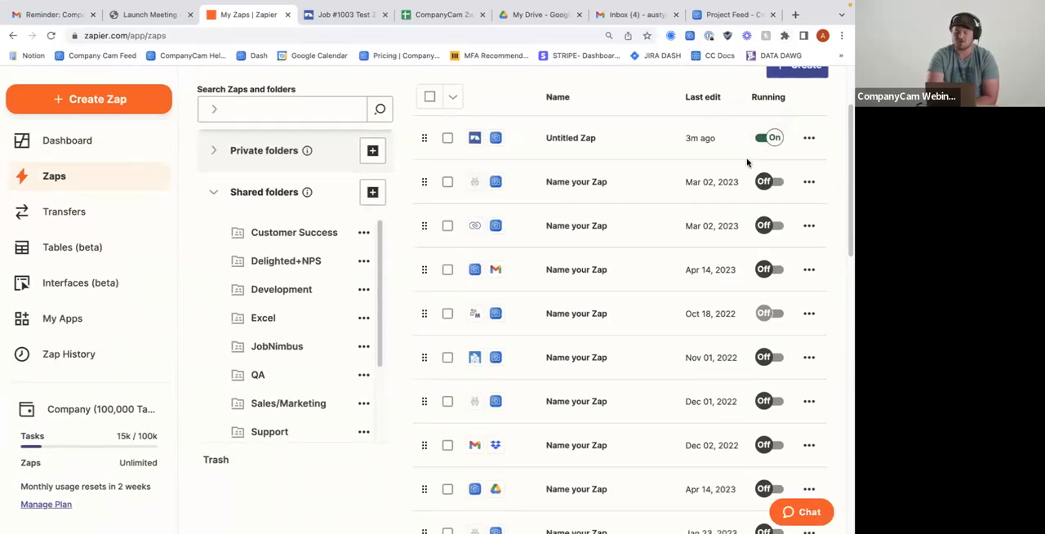
scroll(747, 163, up, 1)
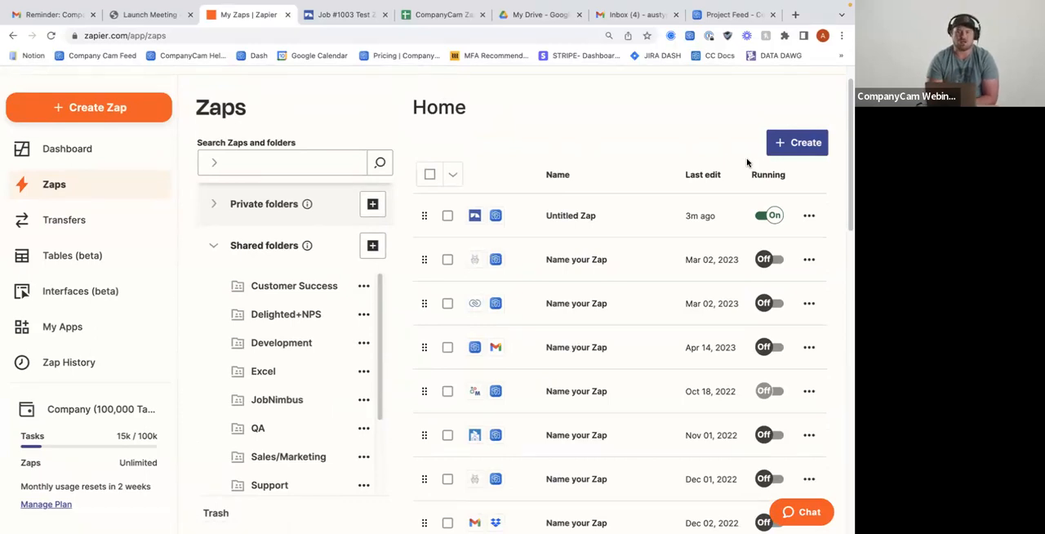
click(80, 112)
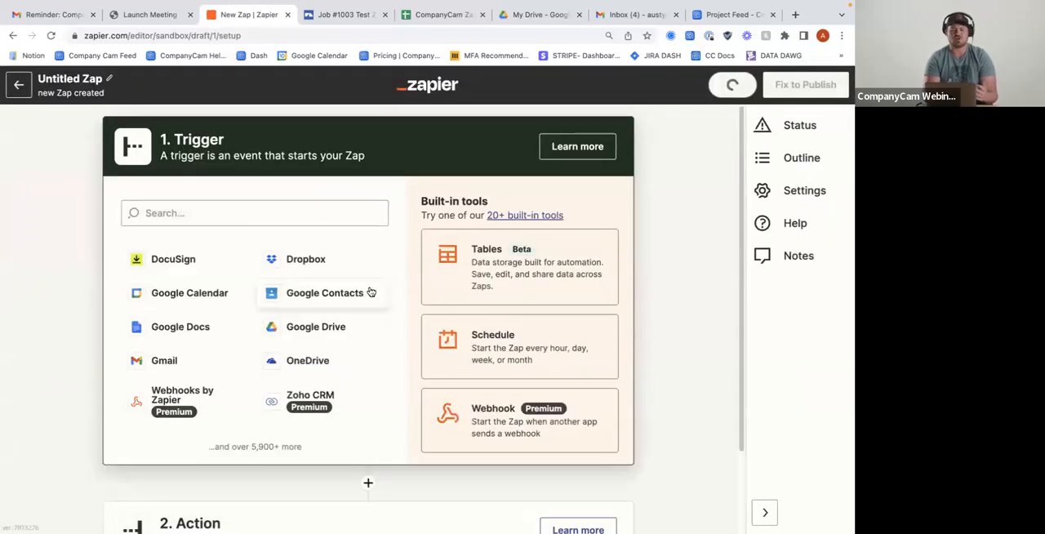
Set the new Zap's trigger to CompanyCam with the Checklist Completed event
click(256, 209)
text(compa)
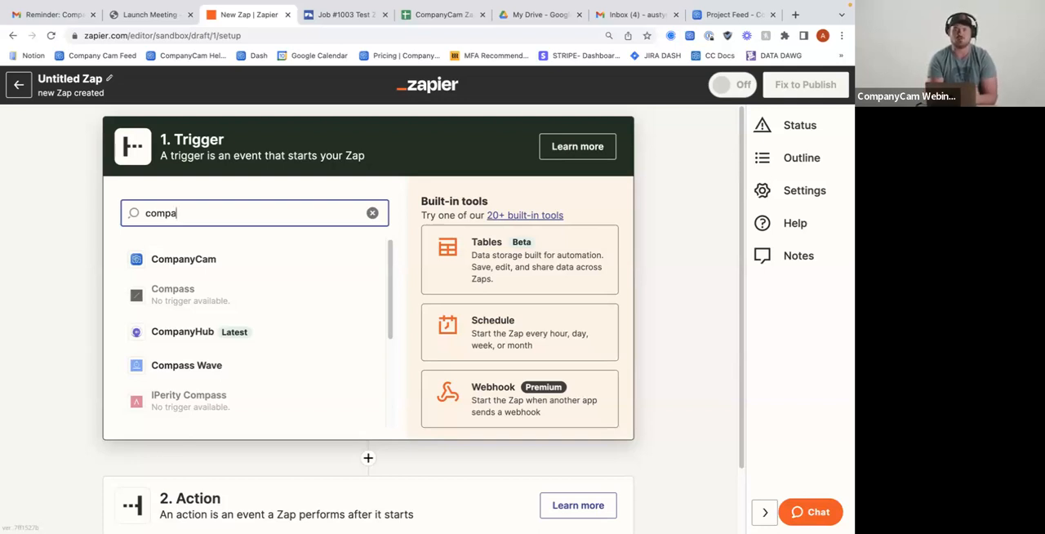
click(212, 260)
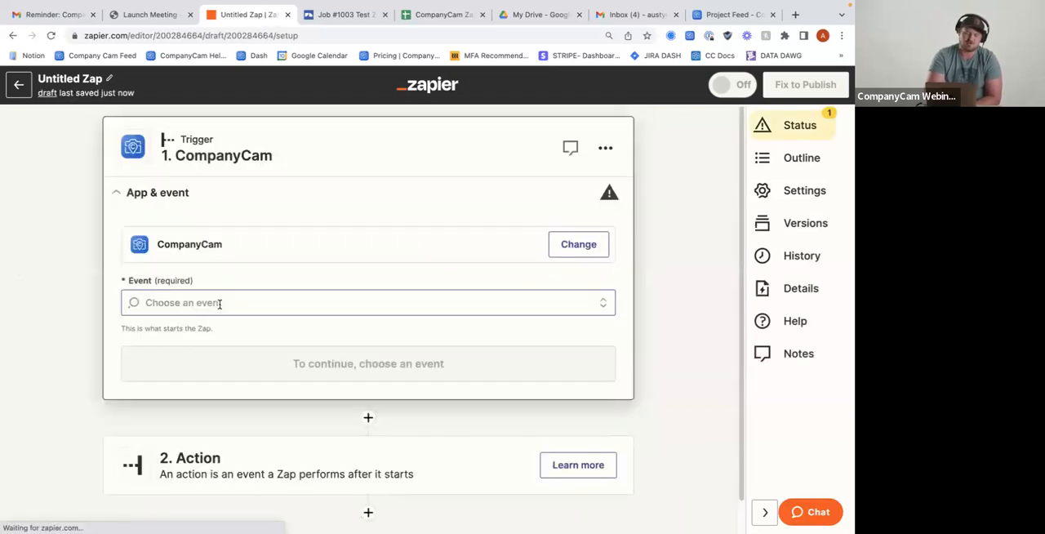
click(221, 286)
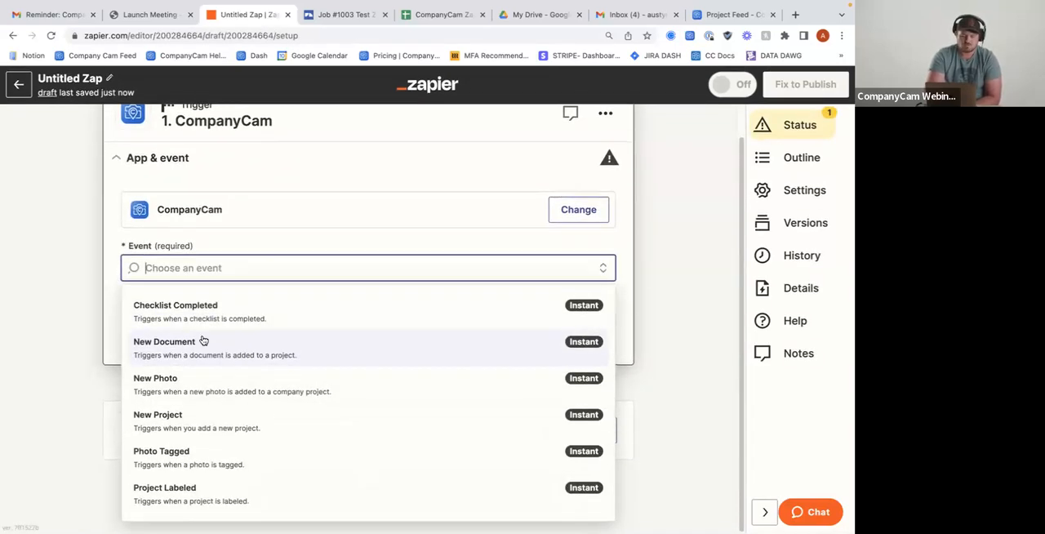
click(220, 309)
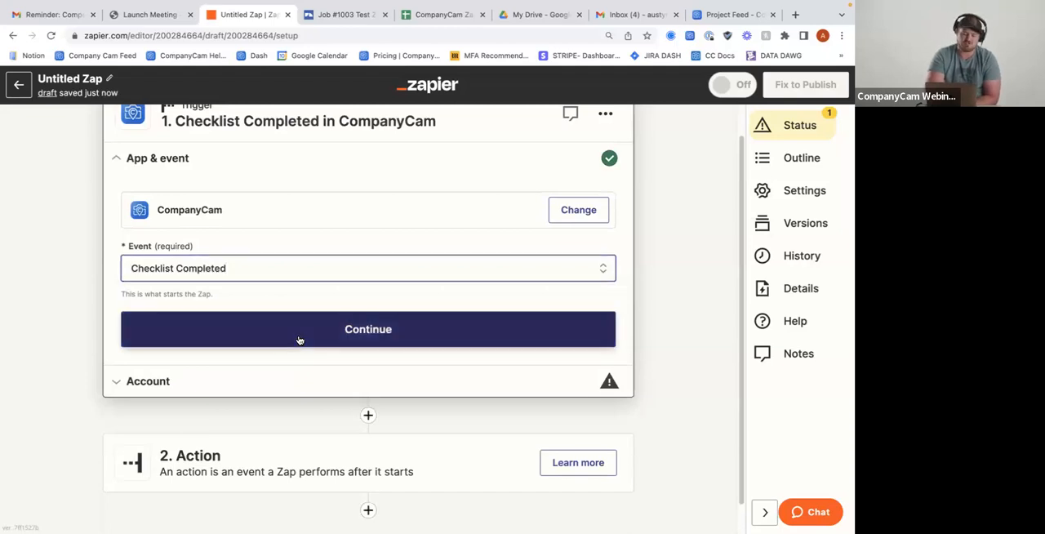
click(299, 340)
Choose the CompanyCam support account for the Checklist Completed trigger and test the trigger
click(573, 243)
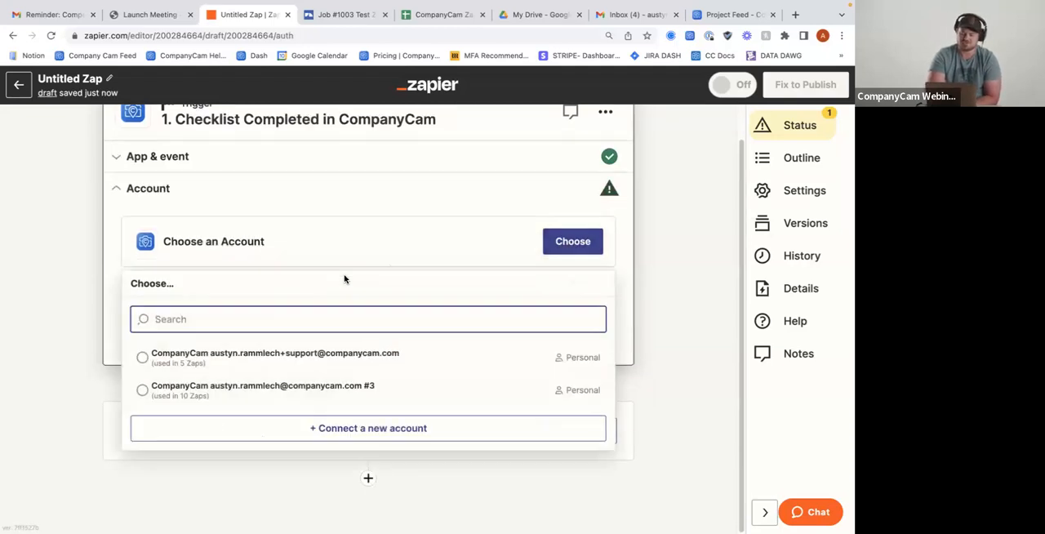
click(303, 354)
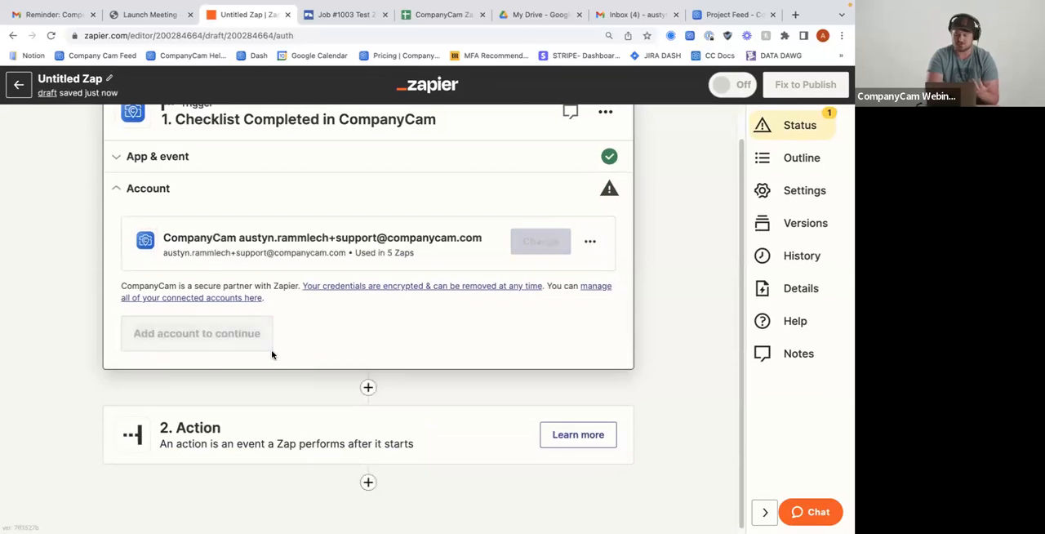
click(163, 336)
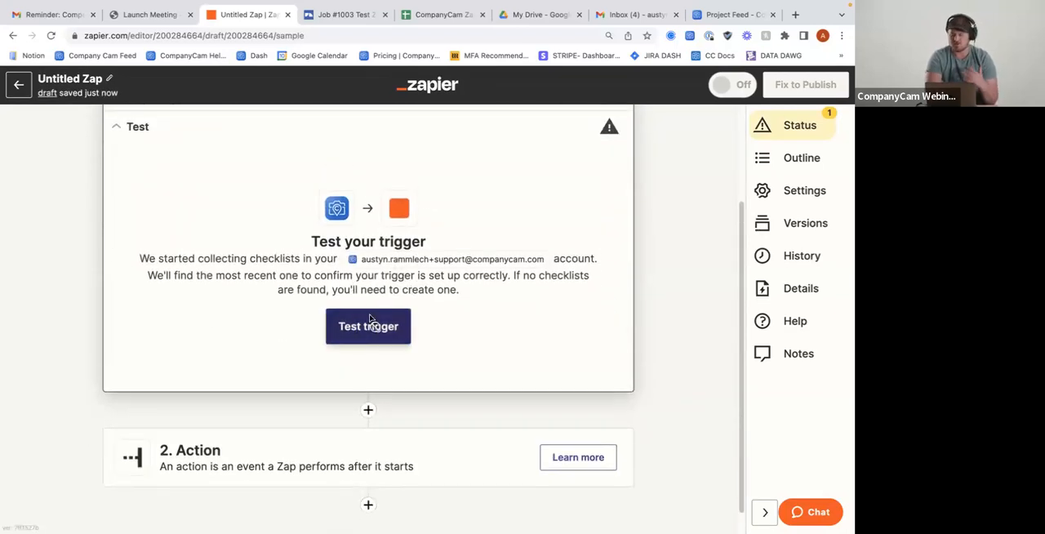
click(373, 325)
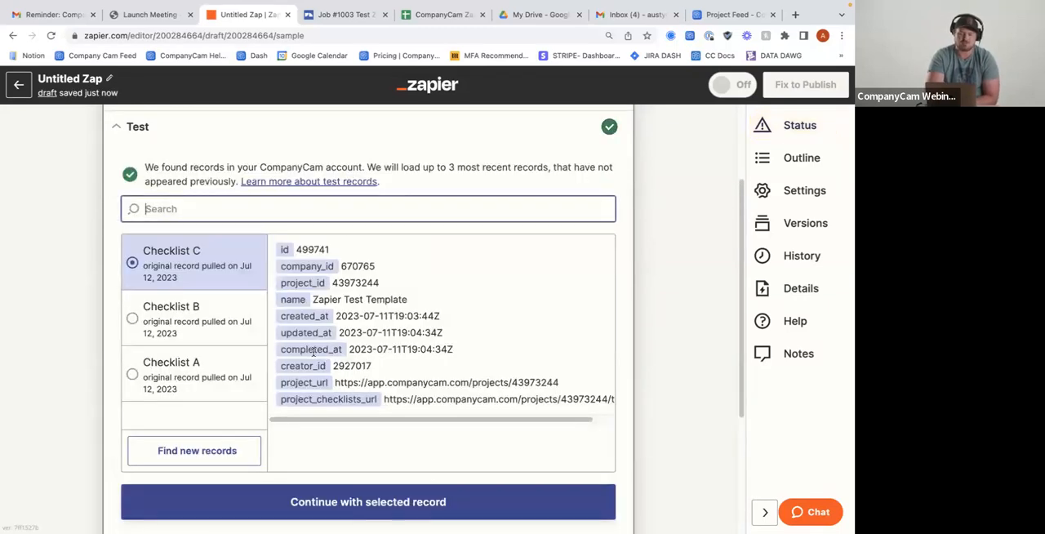
Review the fields of the Checklist C test record and continue with that record
scroll(314, 351, down, 1)
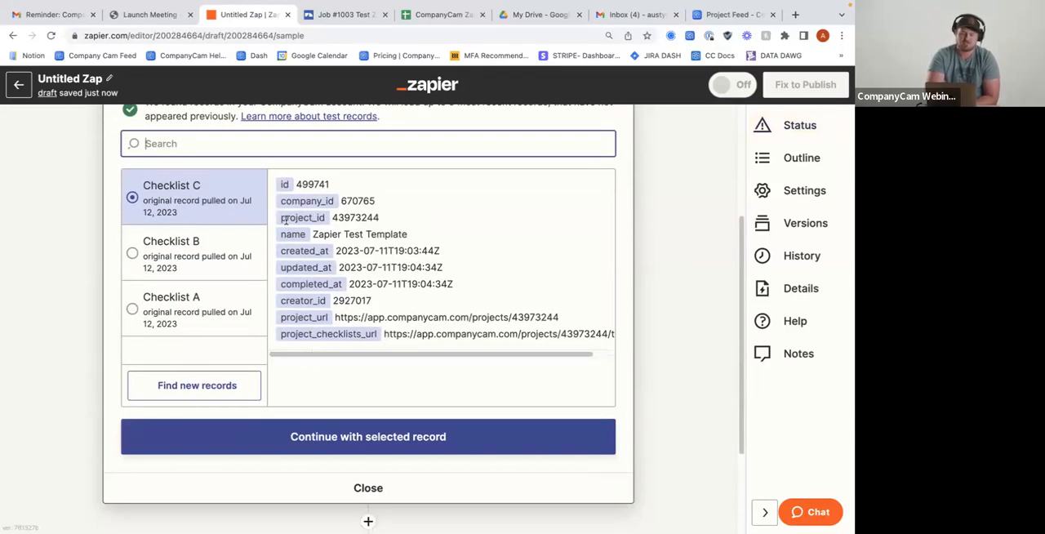
scroll(247, 130, up, 1)
scroll(248, 132, up, 1)
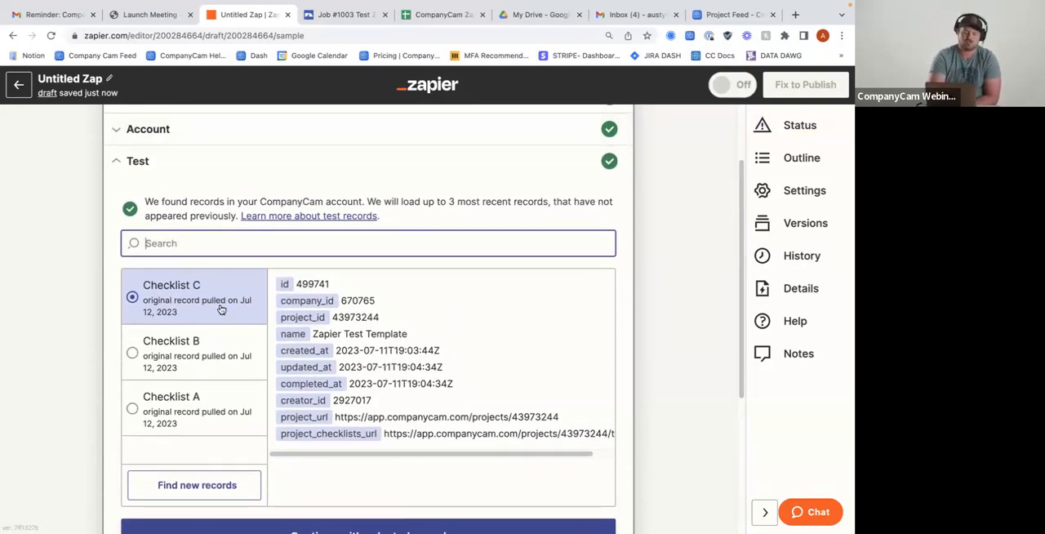
scroll(221, 309, down, 1)
scroll(353, 308, down, 1)
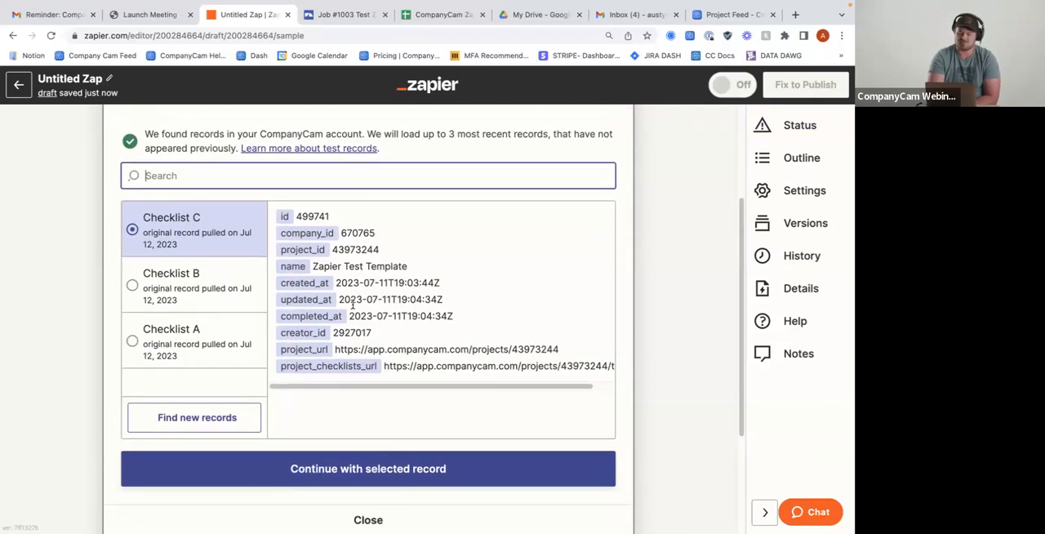
scroll(358, 285, down, 1)
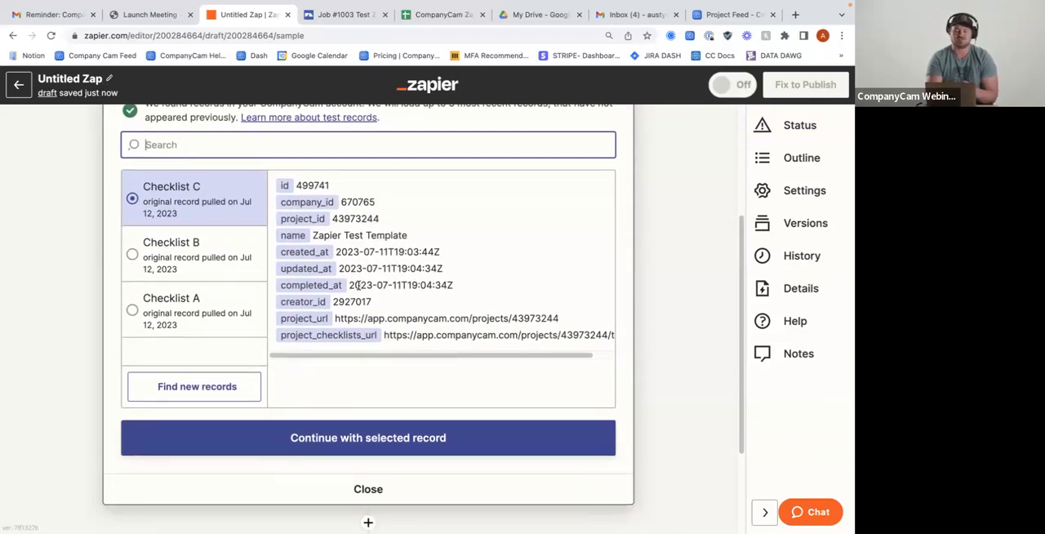
scroll(415, 401, down, 1)
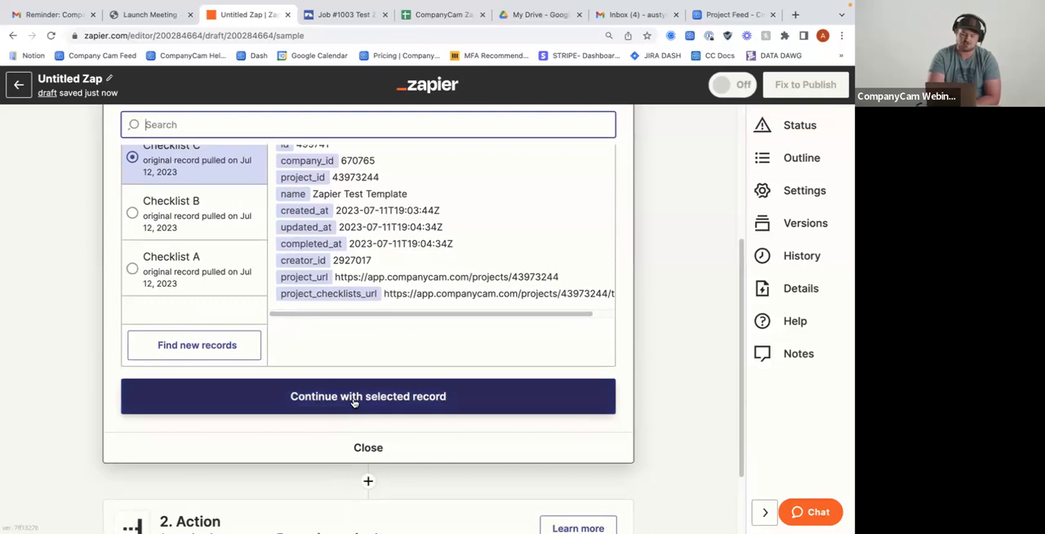
click(415, 401)
Set the Zap's action to Gmail with the Send Email event
text(gmail)
click(169, 283)
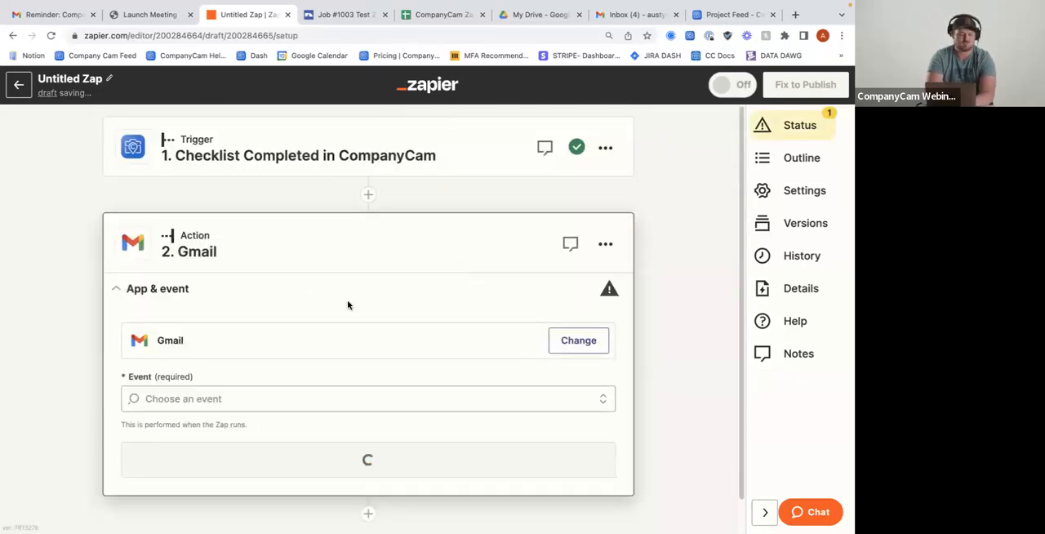
click(210, 366)
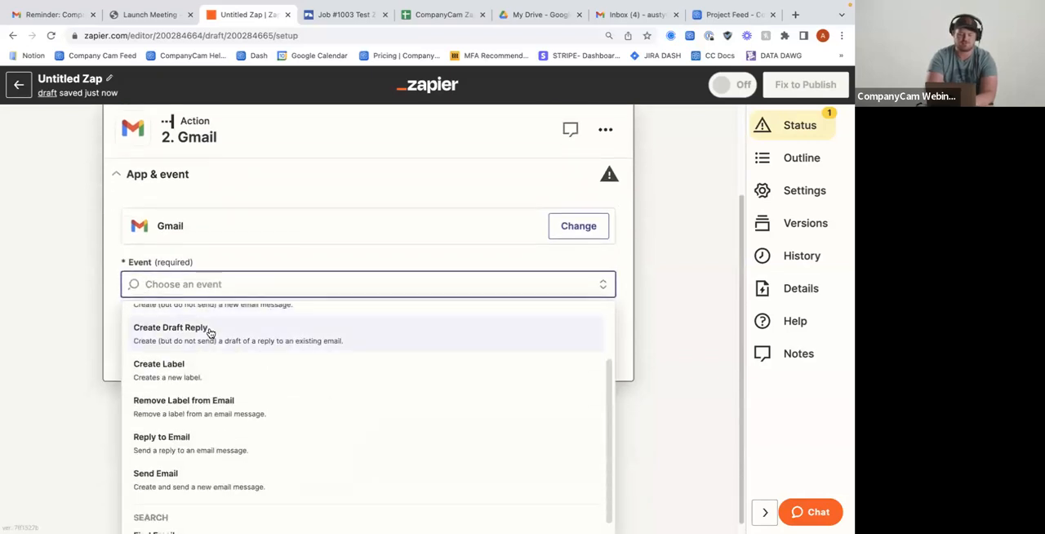
scroll(210, 333, up, 1)
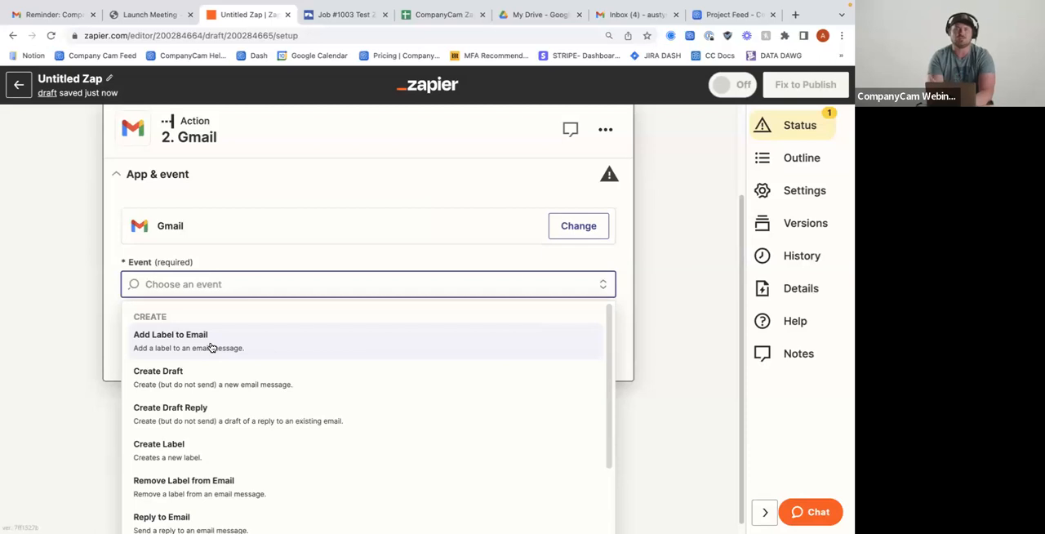
scroll(210, 347, down, 3)
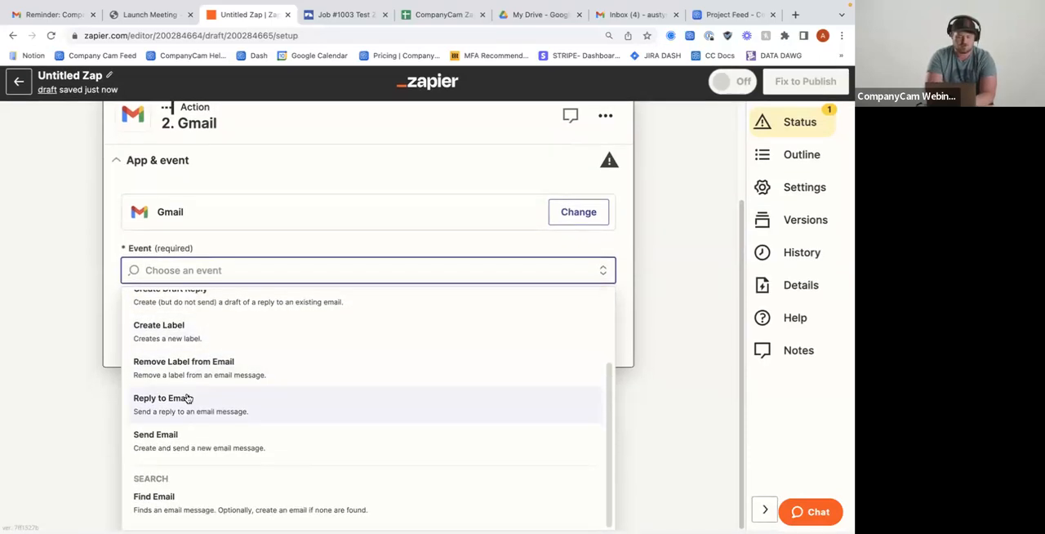
click(169, 441)
click(232, 365)
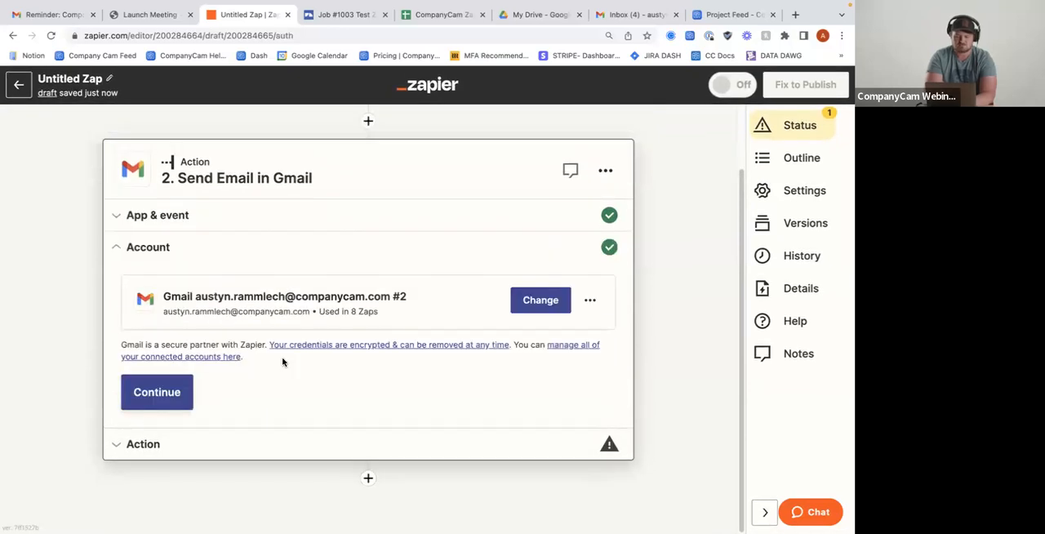
Accept the connected Gmail account and enter the recipient's e-mail address in the To field
click(156, 393)
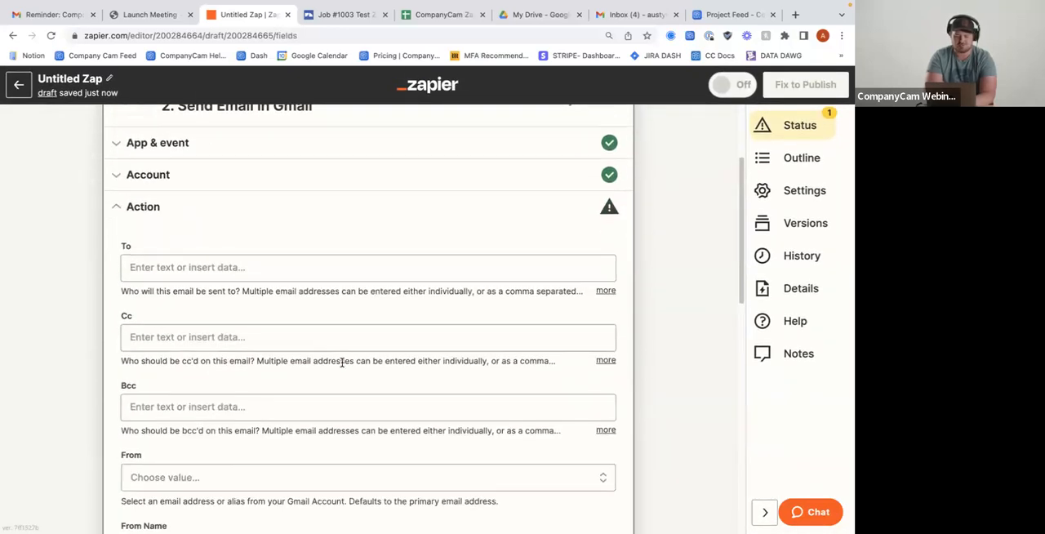
click(155, 205)
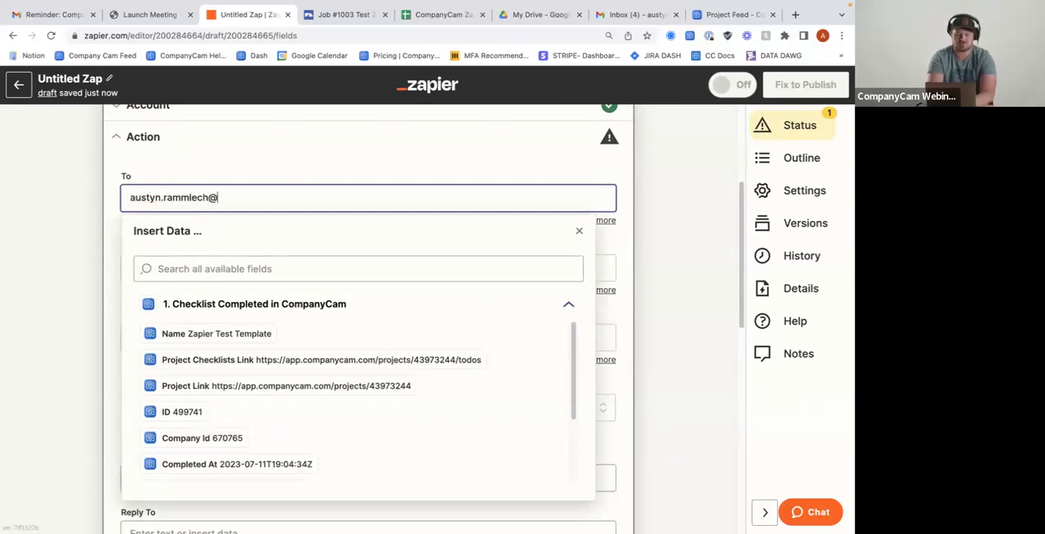
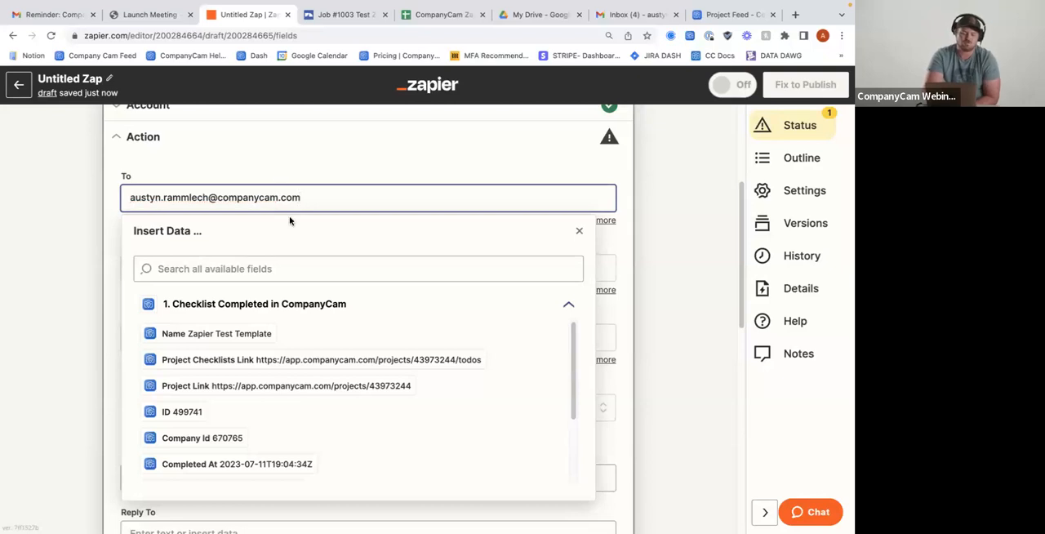
click(348, 158)
Set the email's From field to the Gmail account's own address
scroll(202, 245, down, 1)
scroll(196, 245, down, 3)
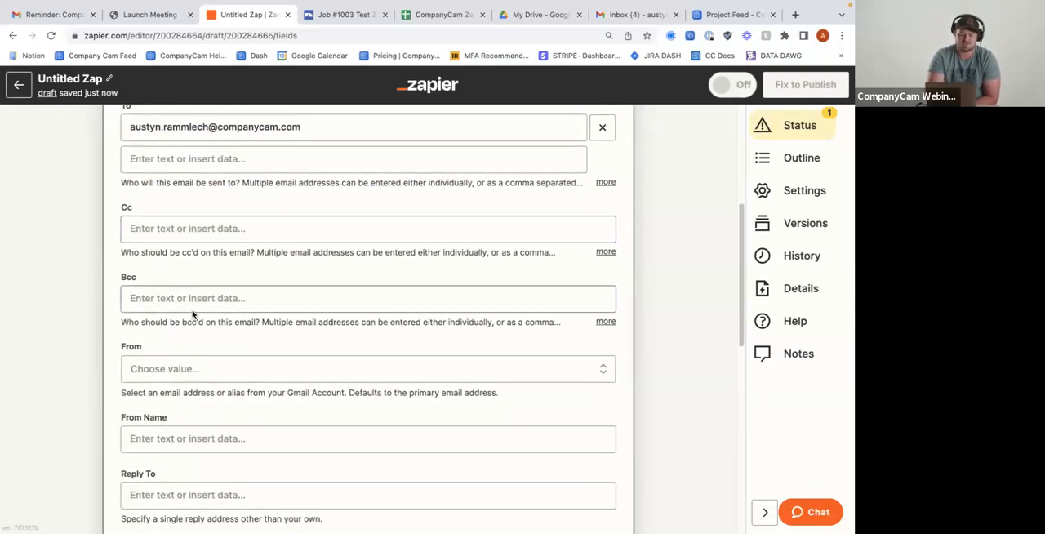
click(172, 258)
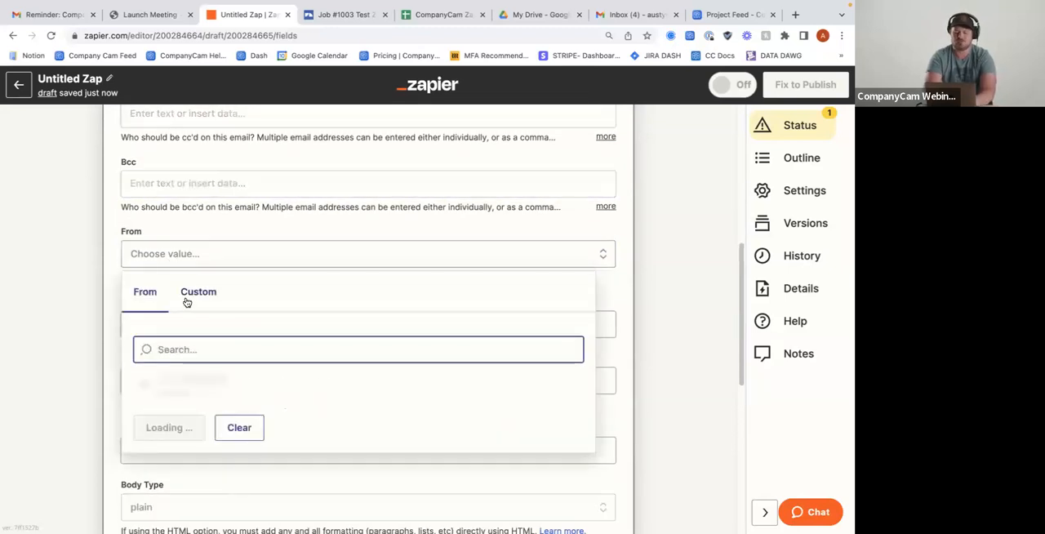
click(222, 380)
Insert the completed checklist's Name data as the email's From Name
scroll(223, 381, down, 2)
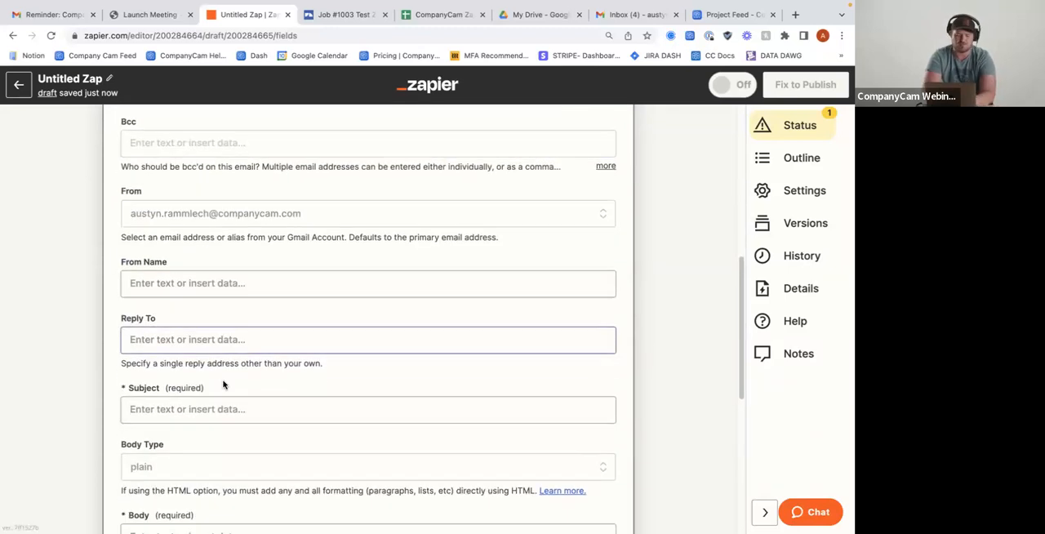
click(213, 261)
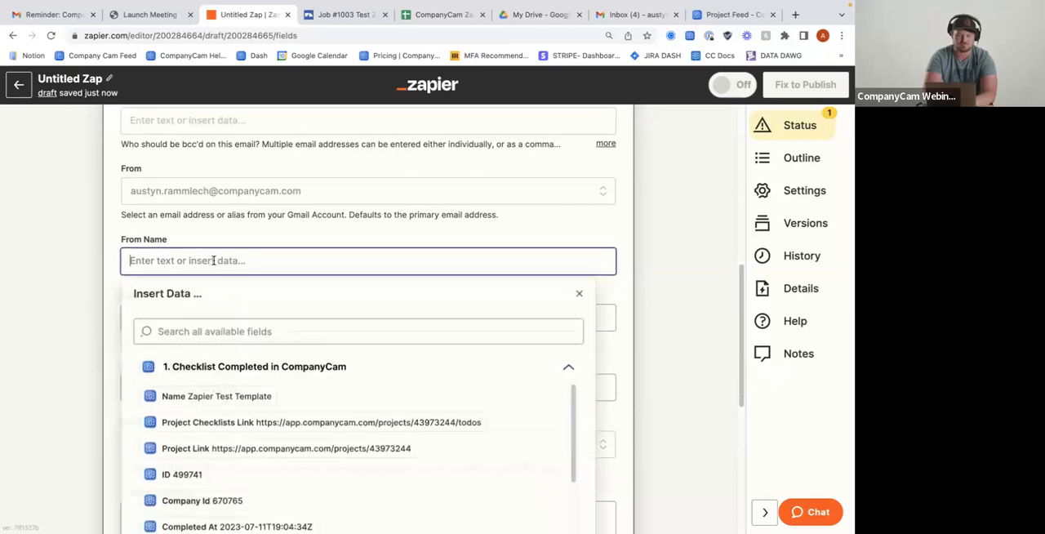
click(206, 341)
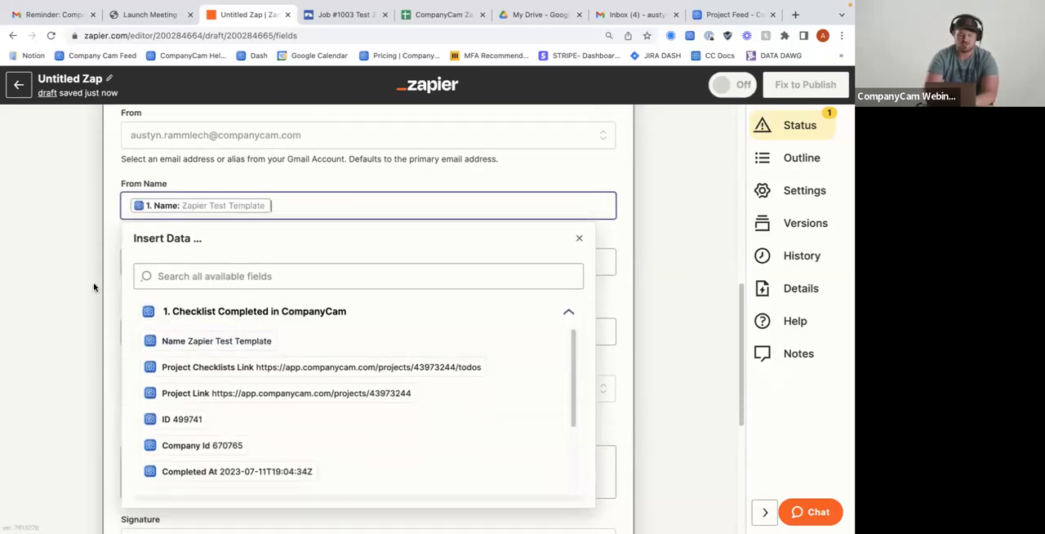
click(96, 286)
Enter "CompanyCam Checklist Completed" as the email's subject
scroll(205, 278, down, 1)
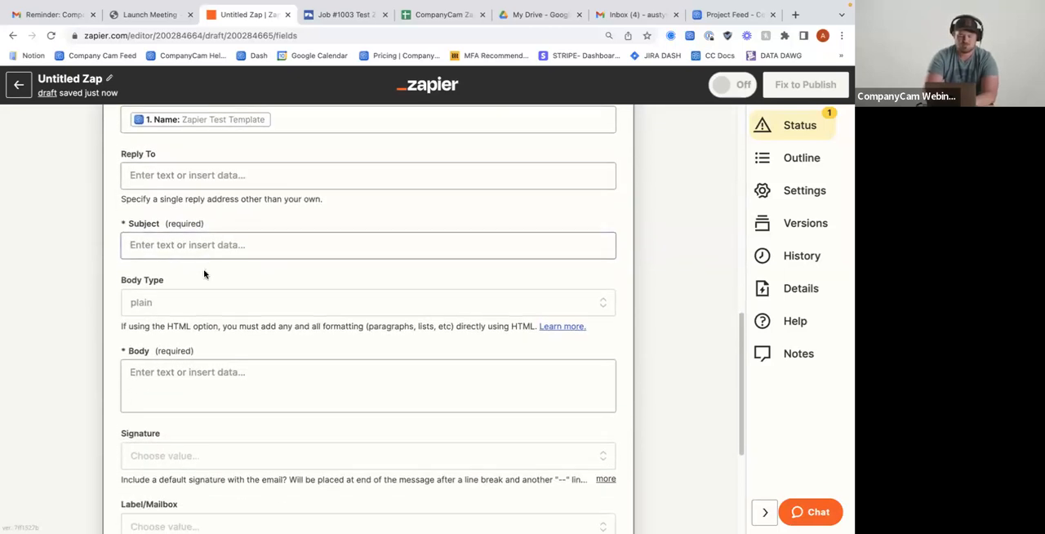
click(204, 257)
text(C)
key(BackSpace)
text(Compoan)
key(BackSpace)
key(BackSpace)
text(pan)
key(BackSpace)
key(BackSpace)
key(BackSpace)
text(anyCam Cehck)
key(BackSpace)
key(BackSpace)
text(hecklist Completed)
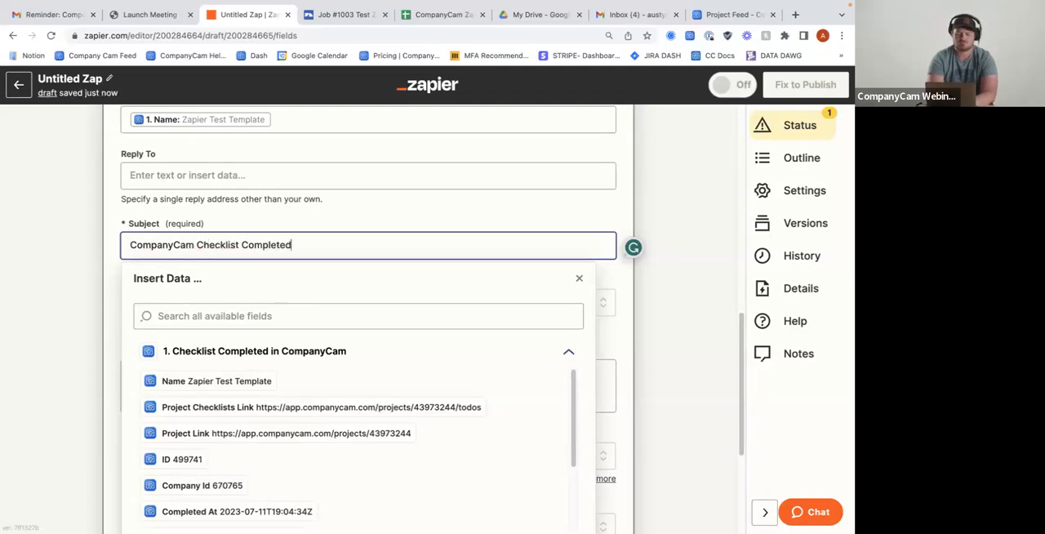
click(110, 310)
Enter "Here is your Completed Checklist check it out!" as the email's body text
scroll(111, 310, down, 1)
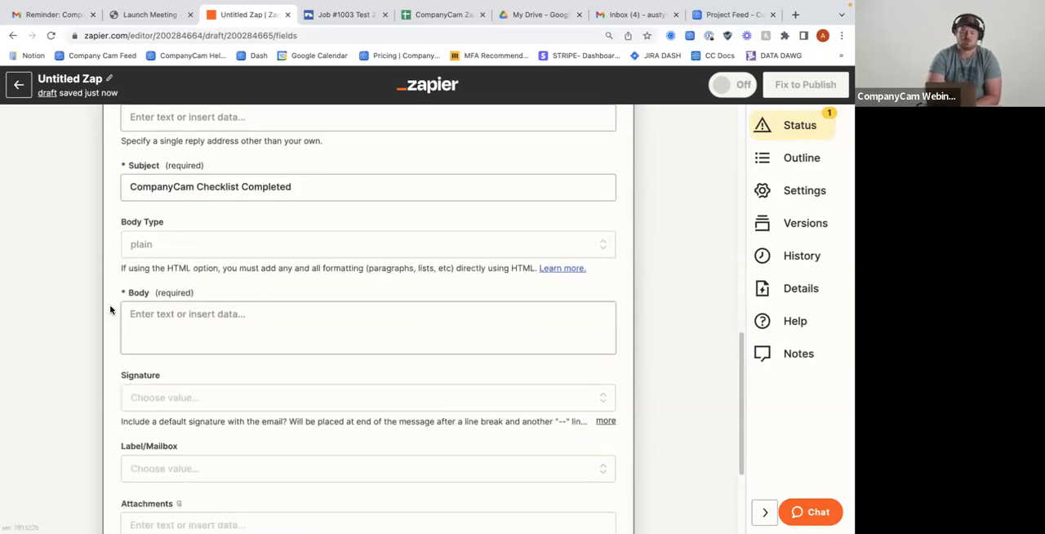
scroll(193, 256, down, 1)
click(201, 269)
text(Here )
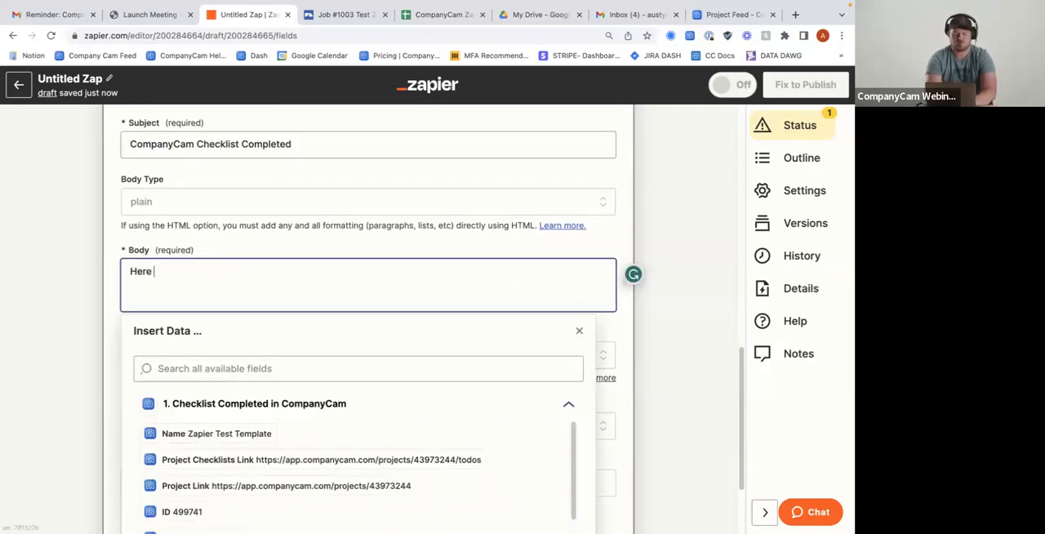
text(is your Com)
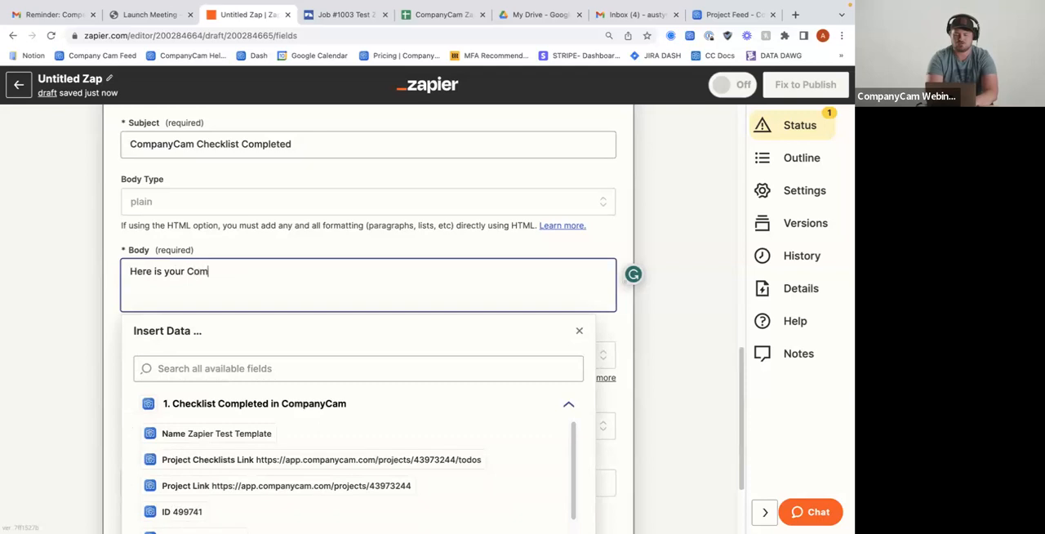
text(pleted CHeck)
key(BackSpace)
key(BackSpace)
key(BackSpace)
key(BackSpace)
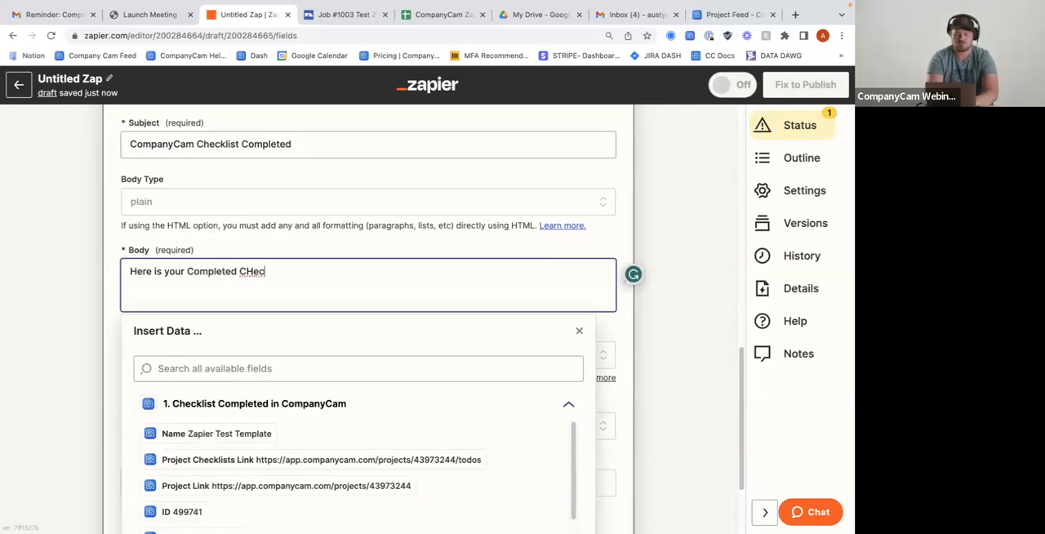
text(hecklist check)
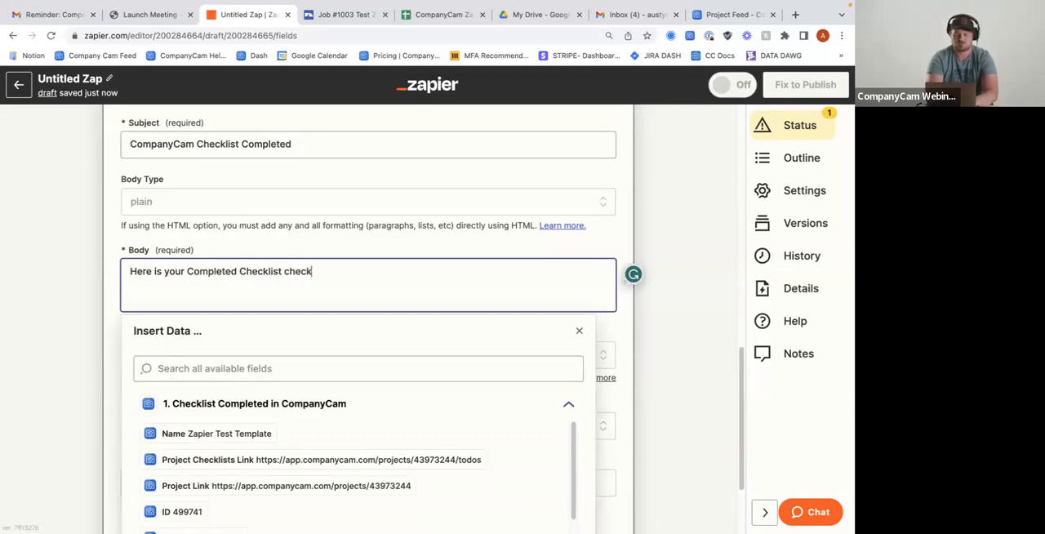
text( it out!)
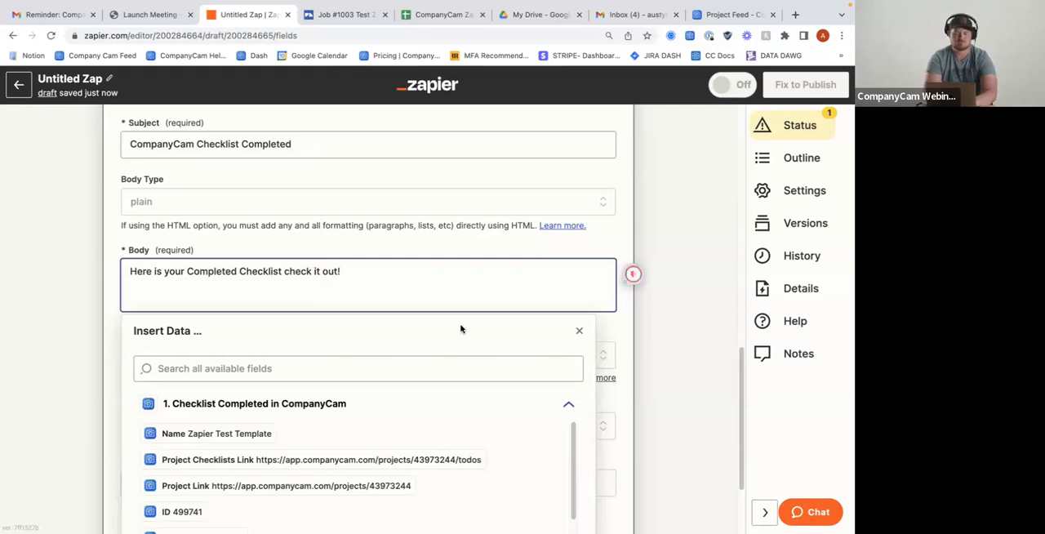
Insert the completed checklist's Project Checklists Link and Project Link data at the end of the email body
scroll(387, 278, down, 1)
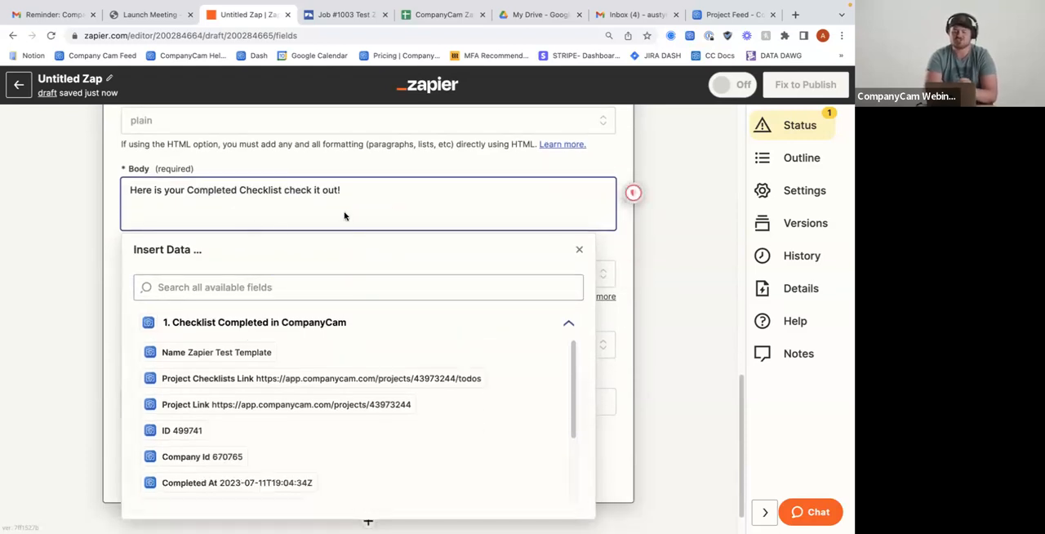
scroll(289, 220, down, 1)
scroll(236, 343, down, 1)
scroll(239, 345, up, 1)
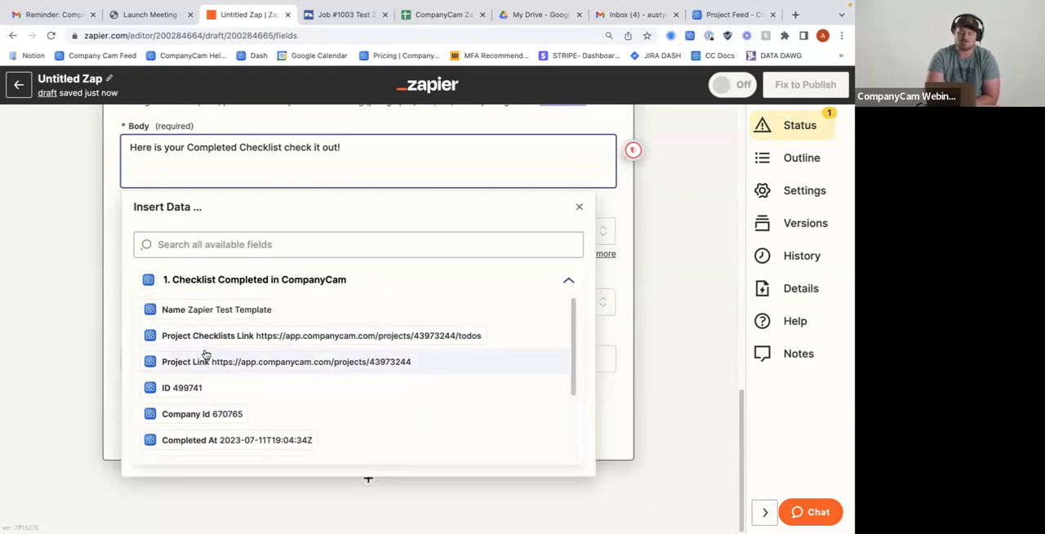
click(258, 341)
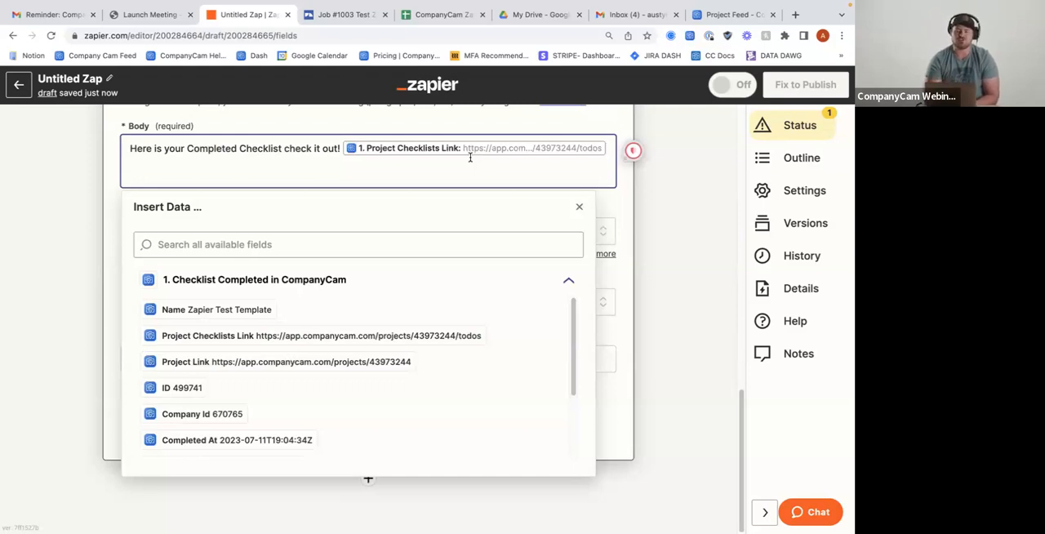
click(268, 364)
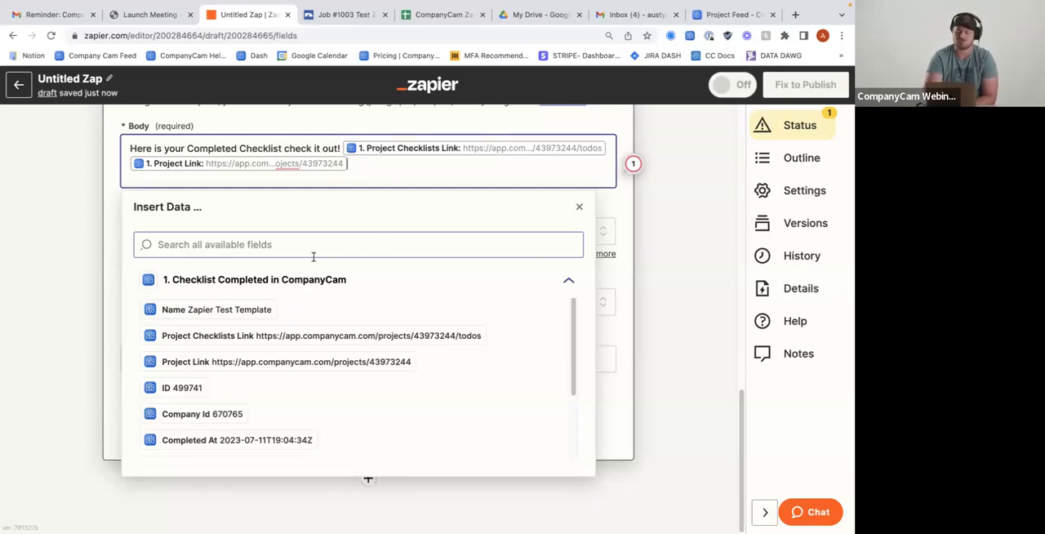
click(106, 236)
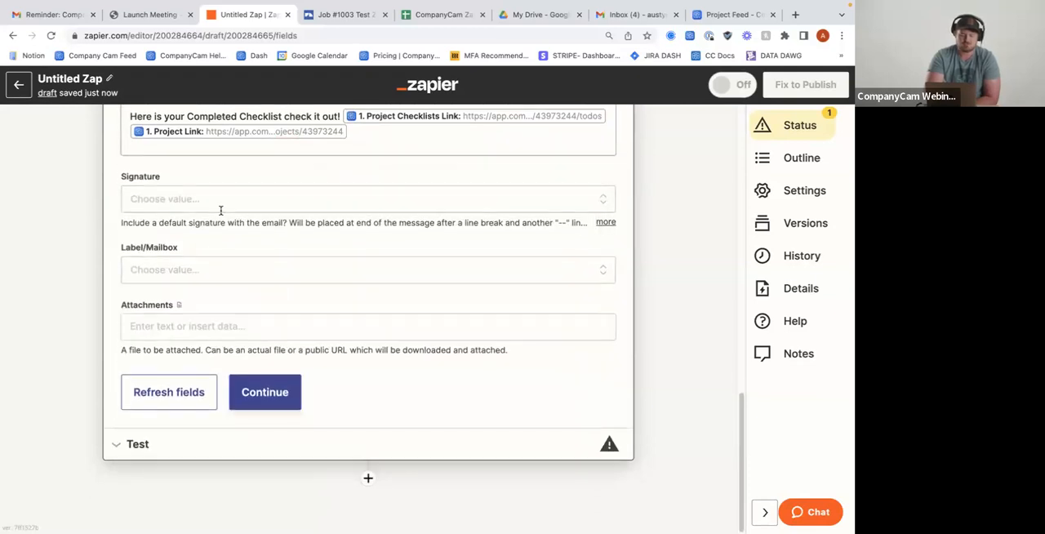
Leave the Label/Mailbox field empty, accept the email's action settings and run the Send Email test
click(171, 273)
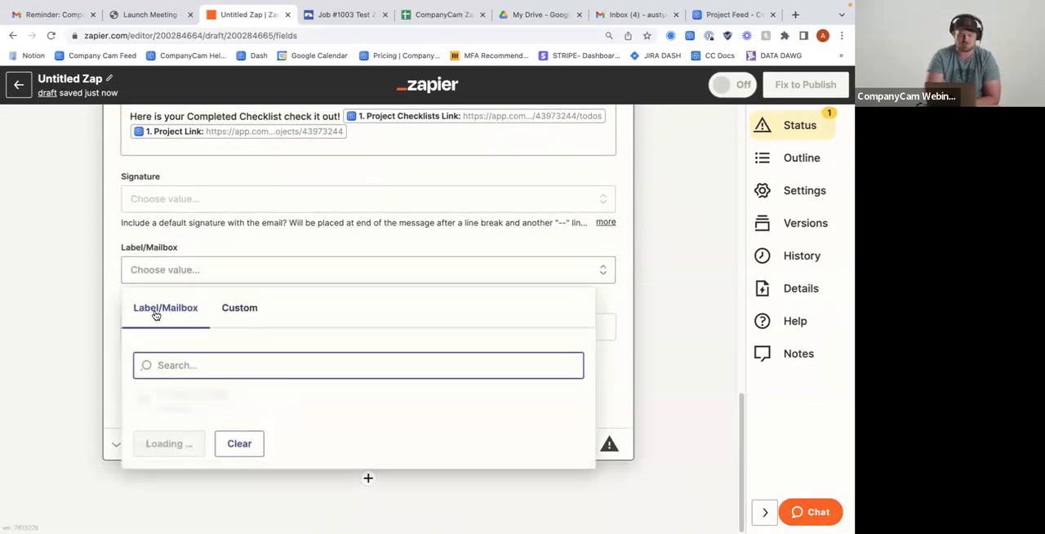
click(115, 308)
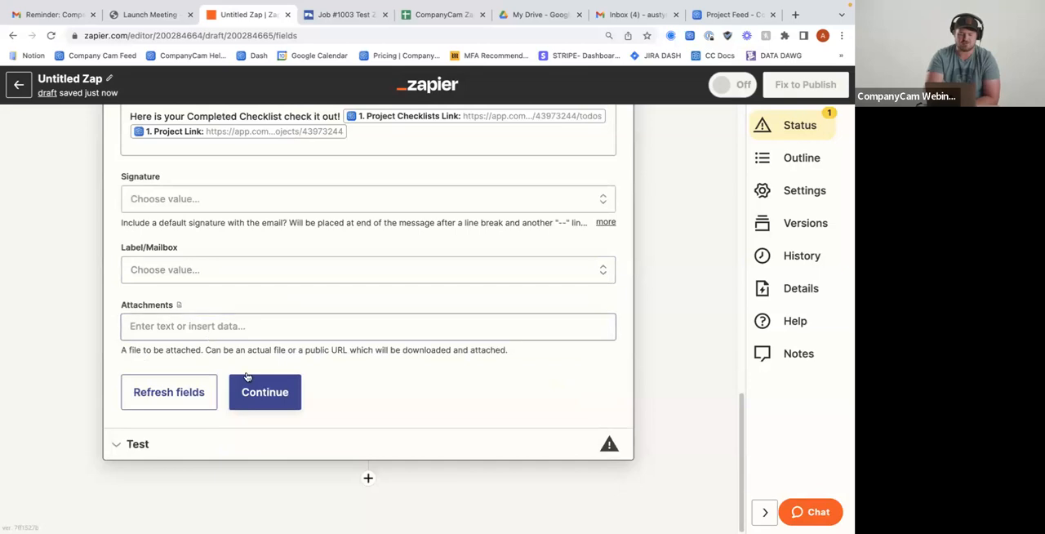
scroll(256, 364, down, 1)
click(280, 390)
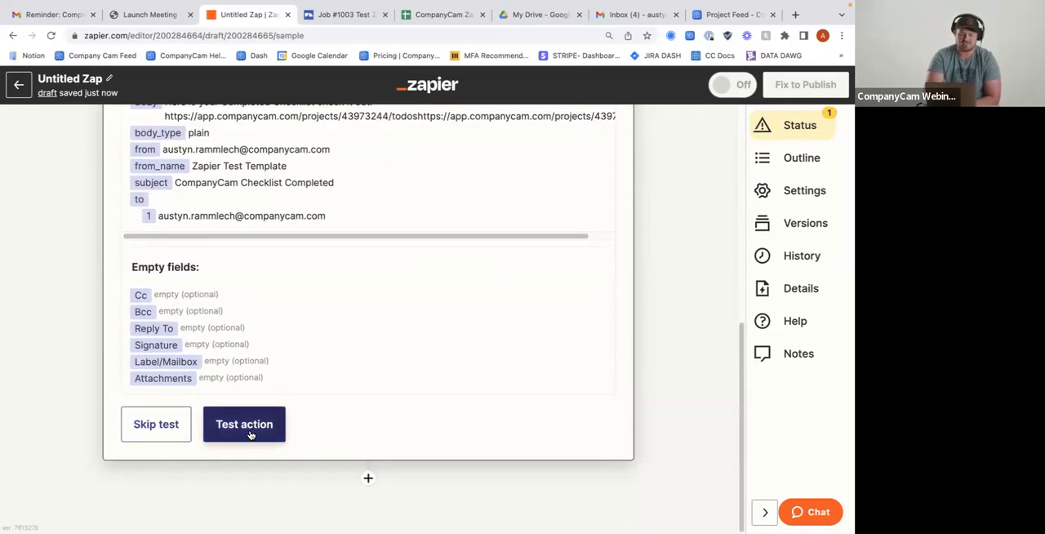
click(250, 435)
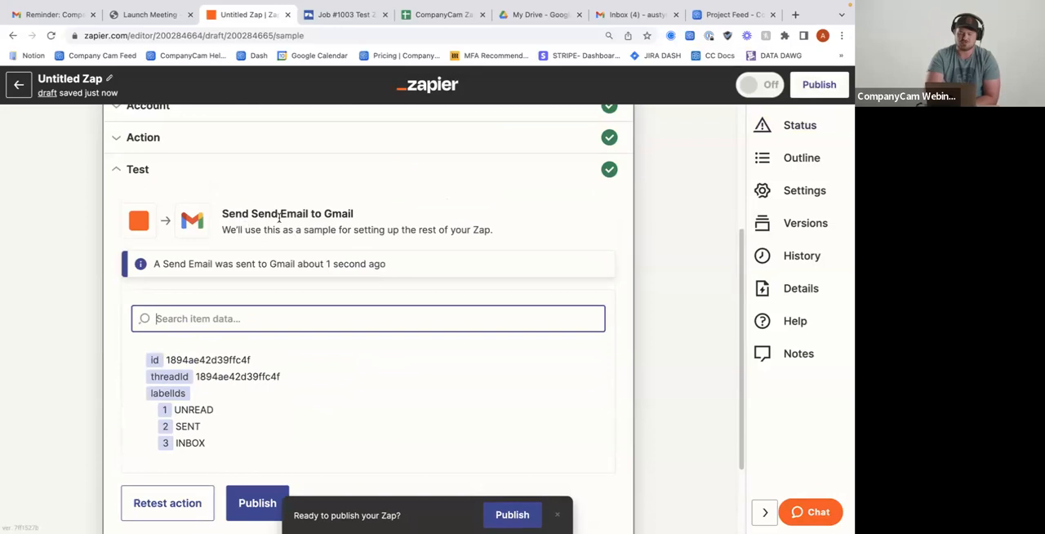
Publish the checklist email Zap and dismiss the offer to share it as a template
scroll(320, 241, down, 2)
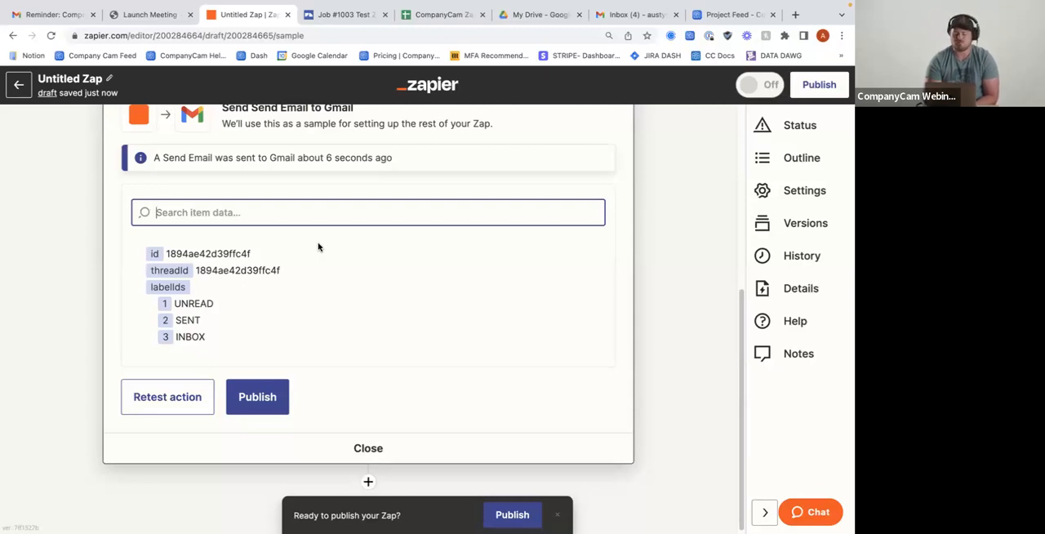
click(263, 394)
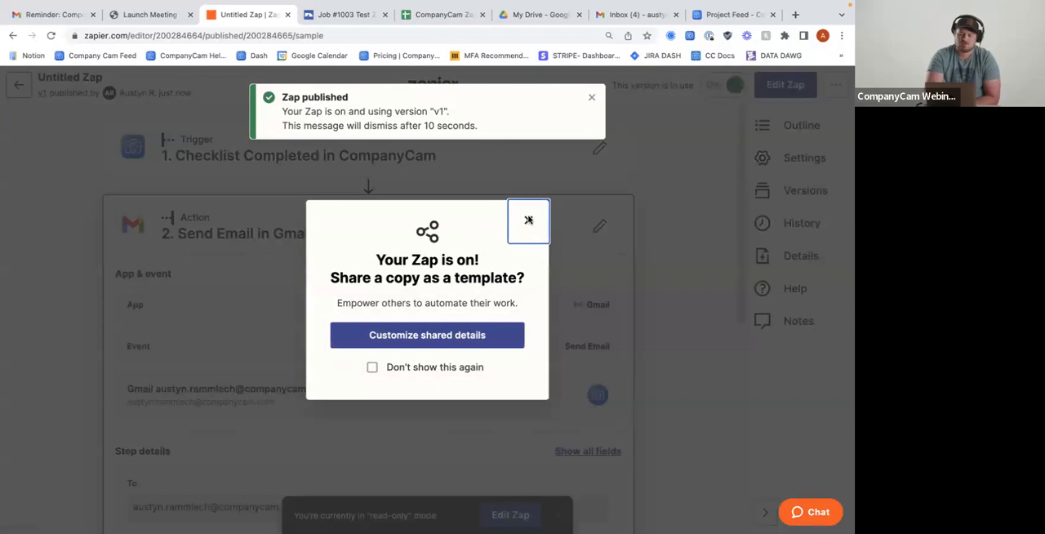
click(528, 221)
Glance at the Gmail inbox, switch to CompanyCam and create a project named "Zapier Test" at the suggested street address
click(731, 14)
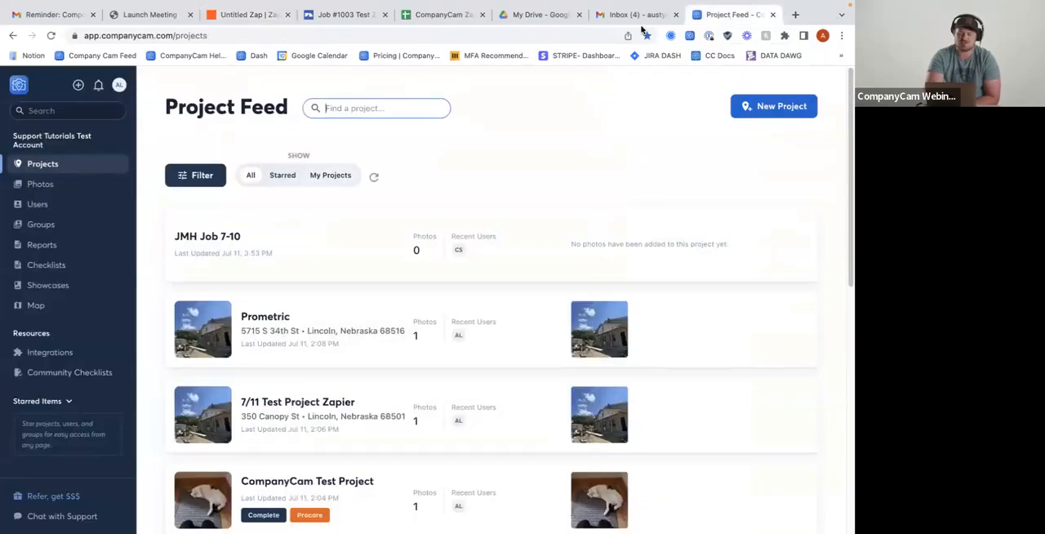
click(66, 14)
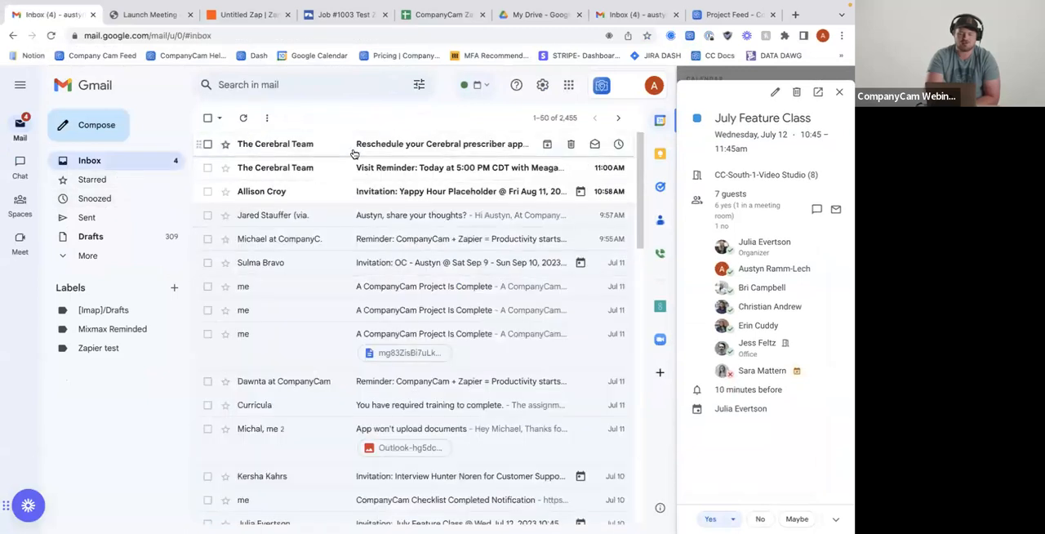
click(731, 13)
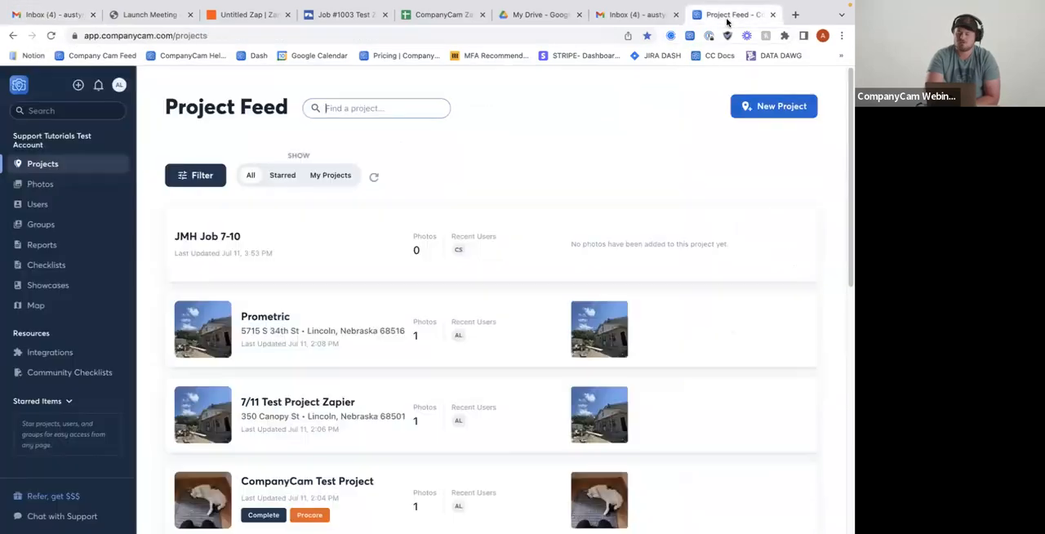
scroll(304, 204, down, 2)
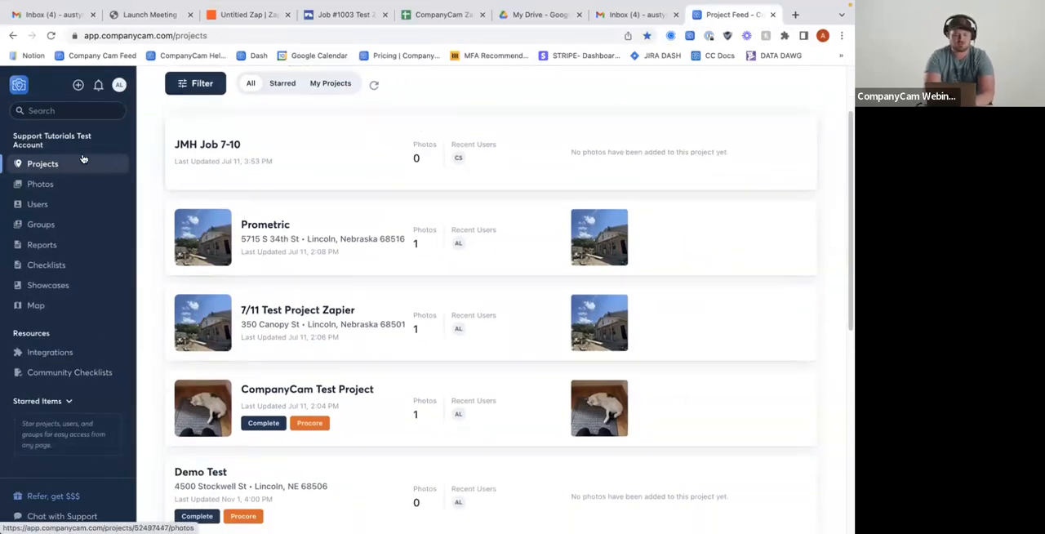
scroll(81, 161, up, 2)
click(789, 117)
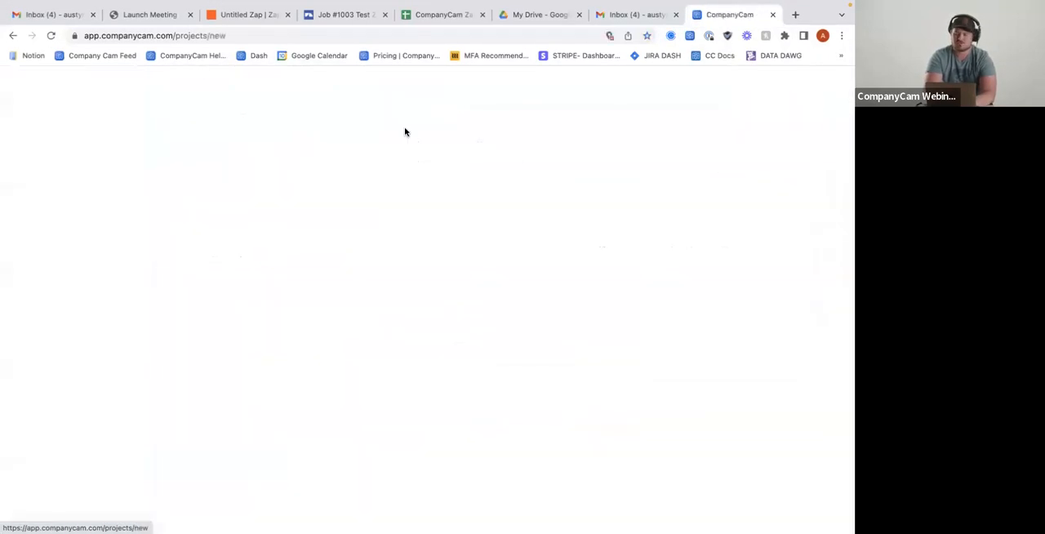
text(350)
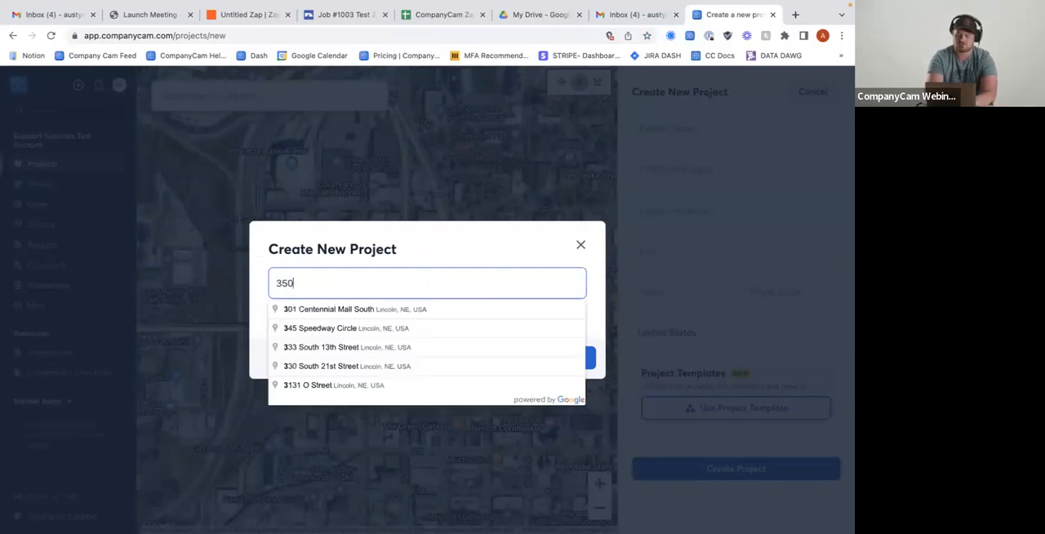
click(354, 329)
click(746, 133)
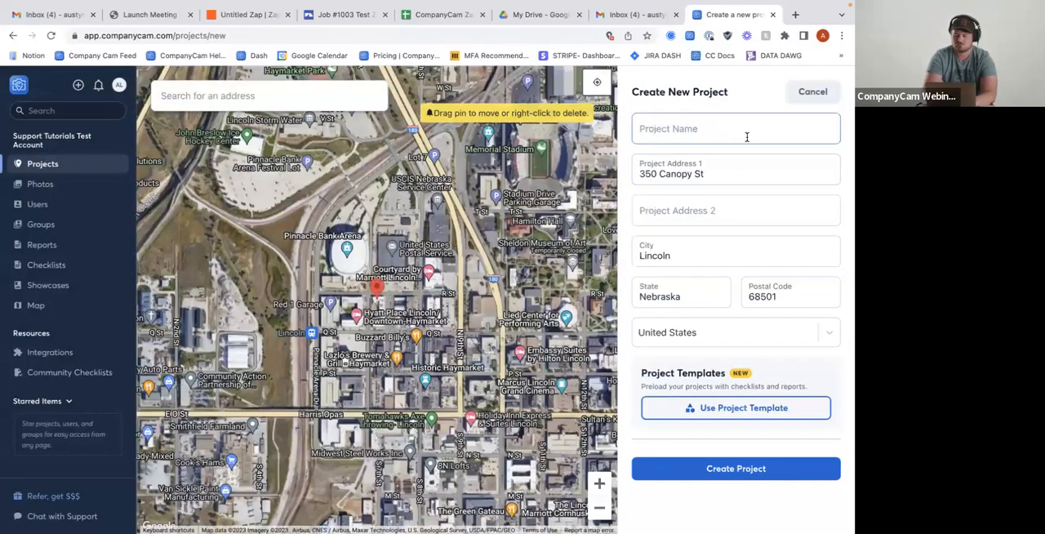
text(Zapier Test)
click(759, 468)
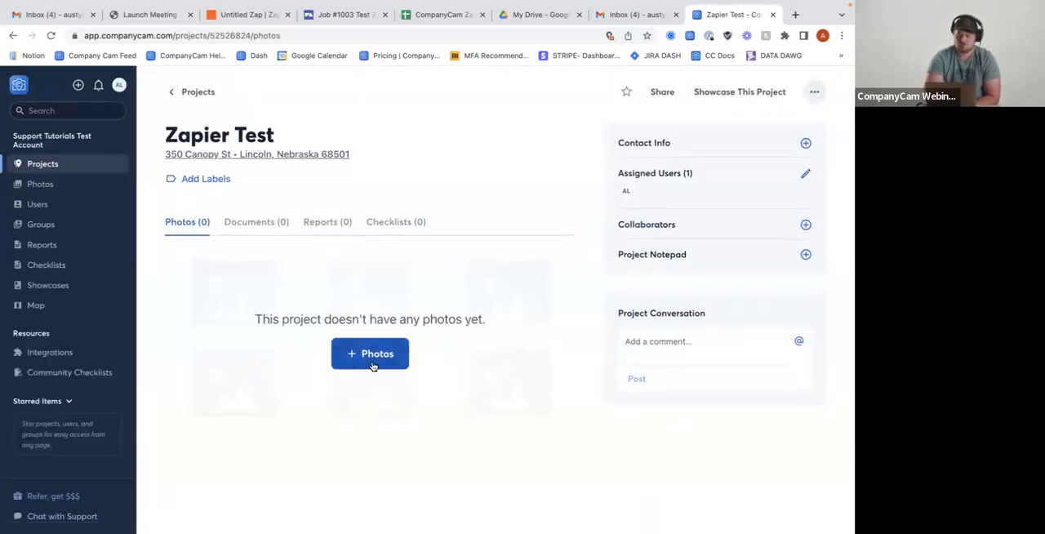
Add a checklist to the Zapier Test project from the existing "Zapier Test Template"
click(400, 221)
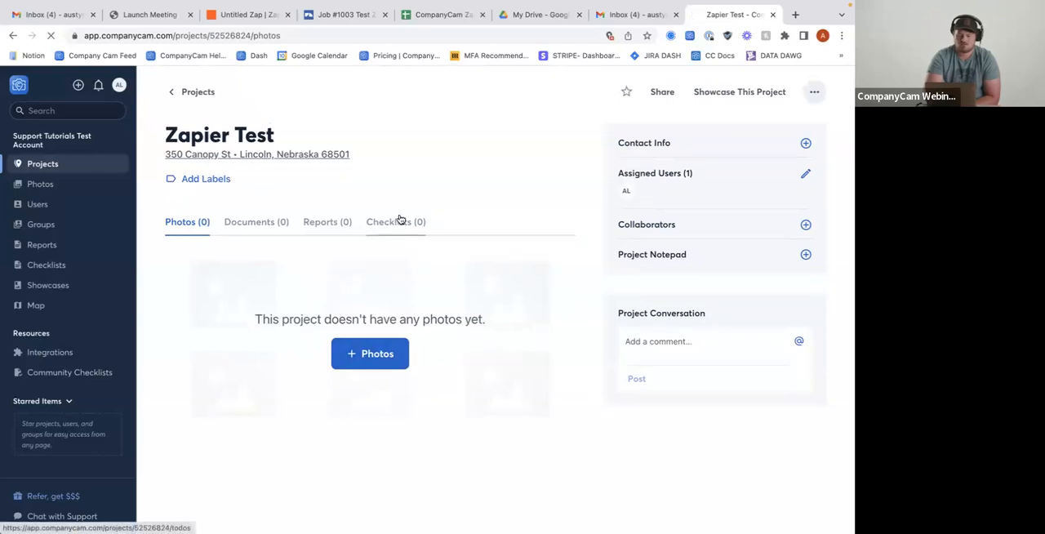
click(373, 349)
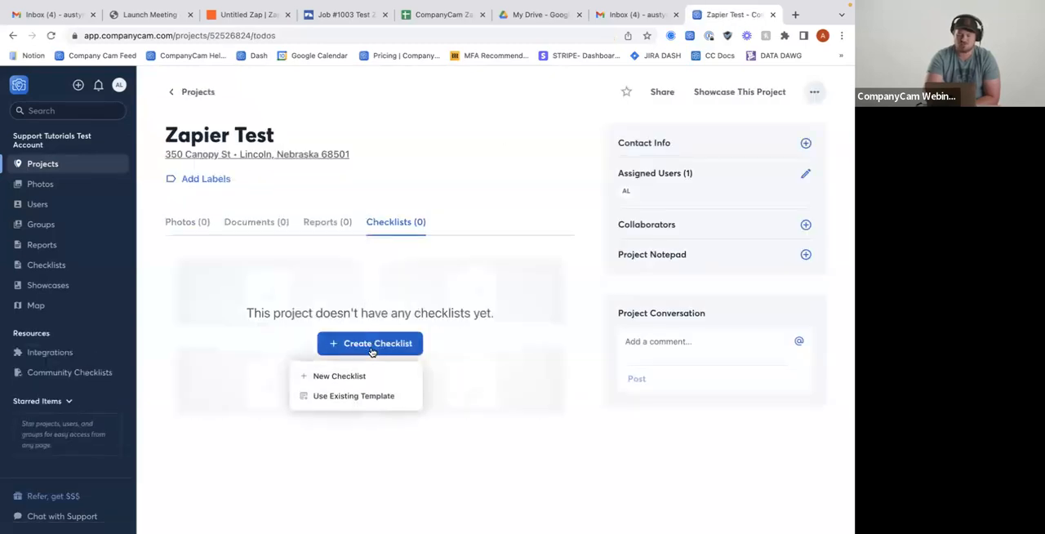
click(367, 398)
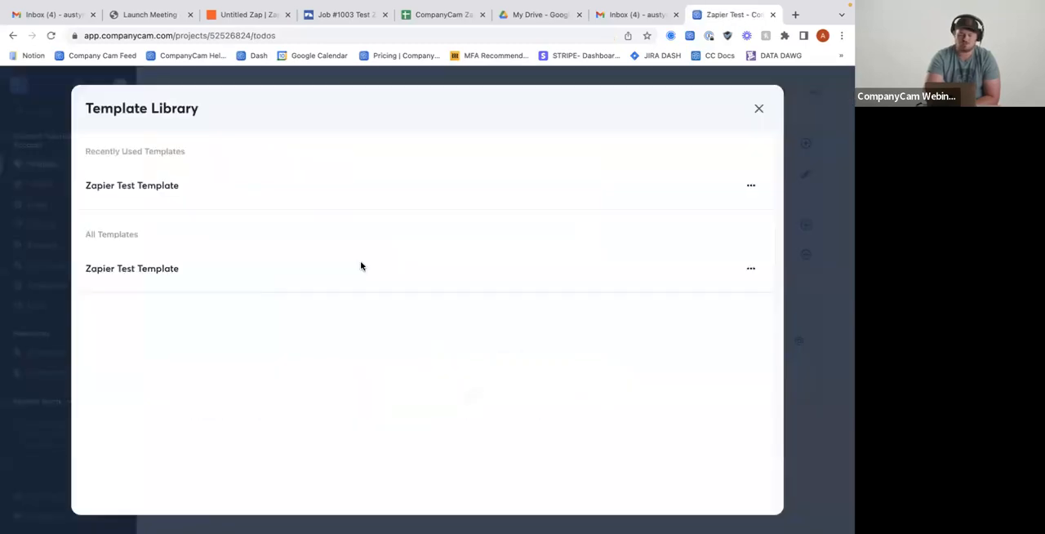
click(181, 188)
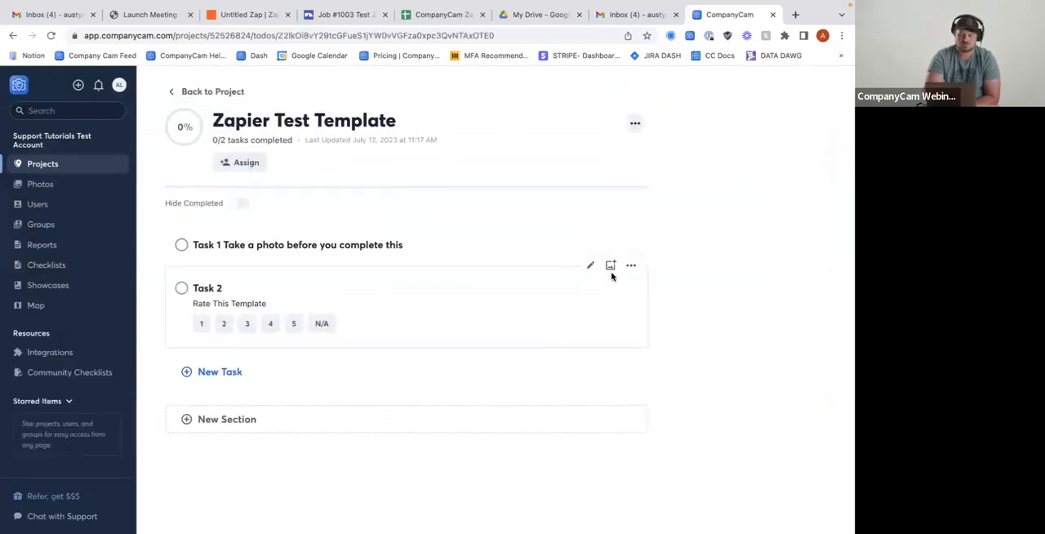
Upload the first photo of the "Painter1 new Owner" project to the checklist's Task 1 and mark that task complete
click(612, 222)
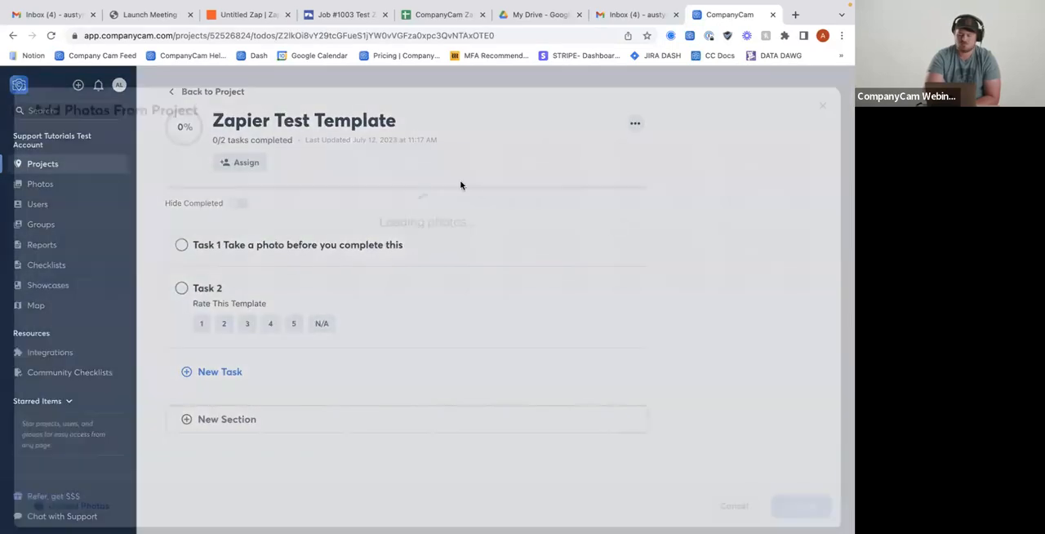
click(58, 502)
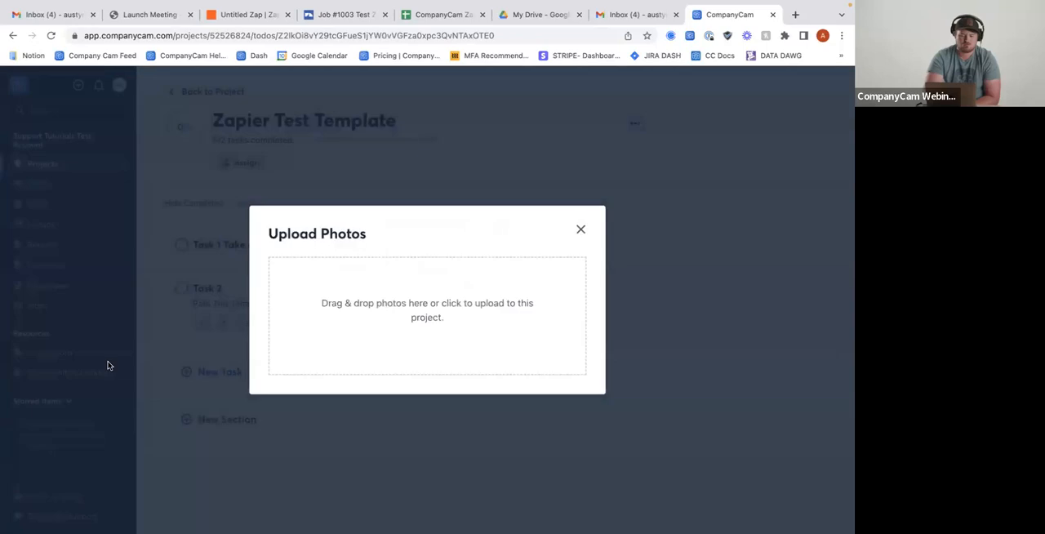
click(411, 310)
scroll(90, 286, down, 1)
scroll(89, 290, up, 1)
click(126, 204)
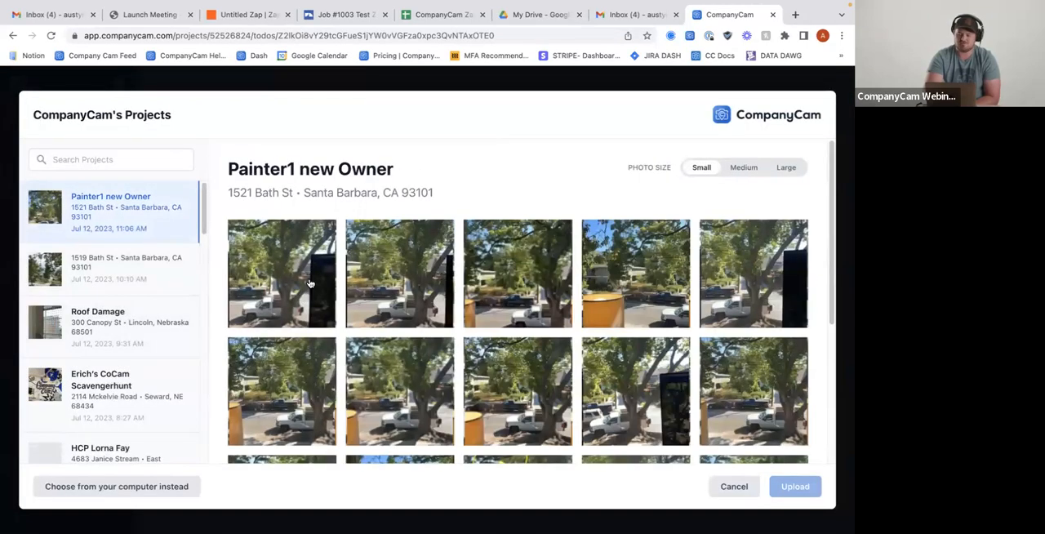
click(309, 283)
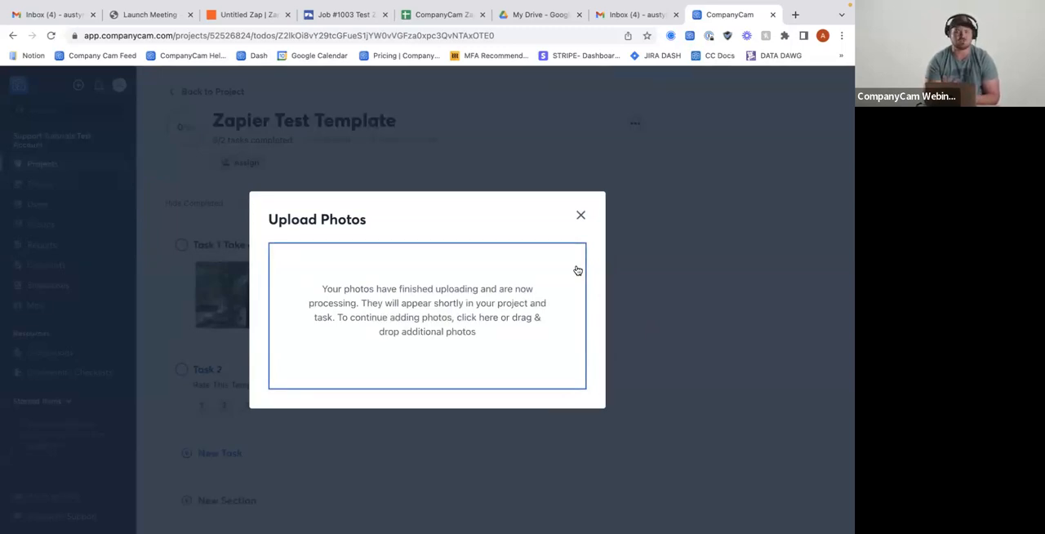
click(580, 215)
scroll(410, 269, down, 1)
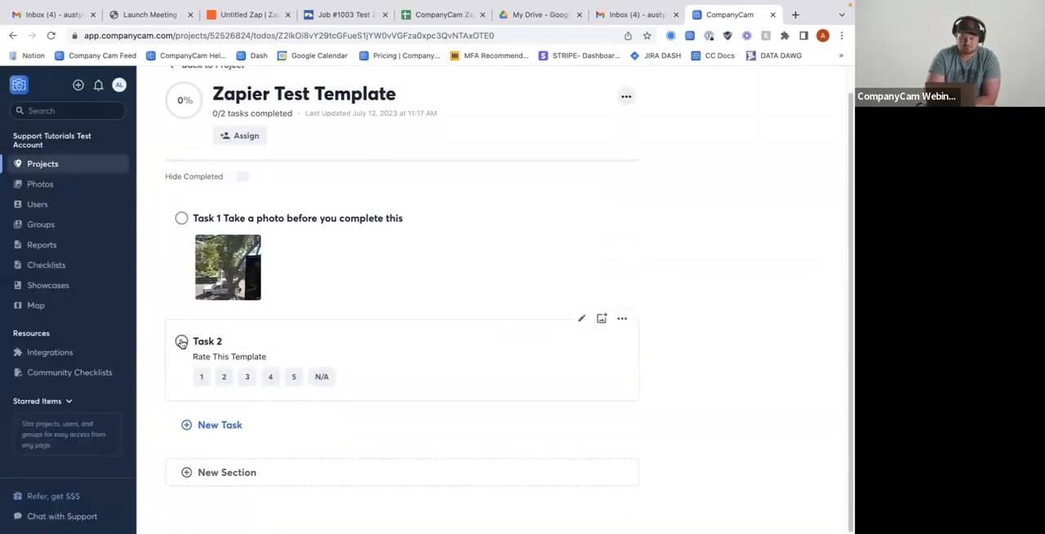
click(181, 219)
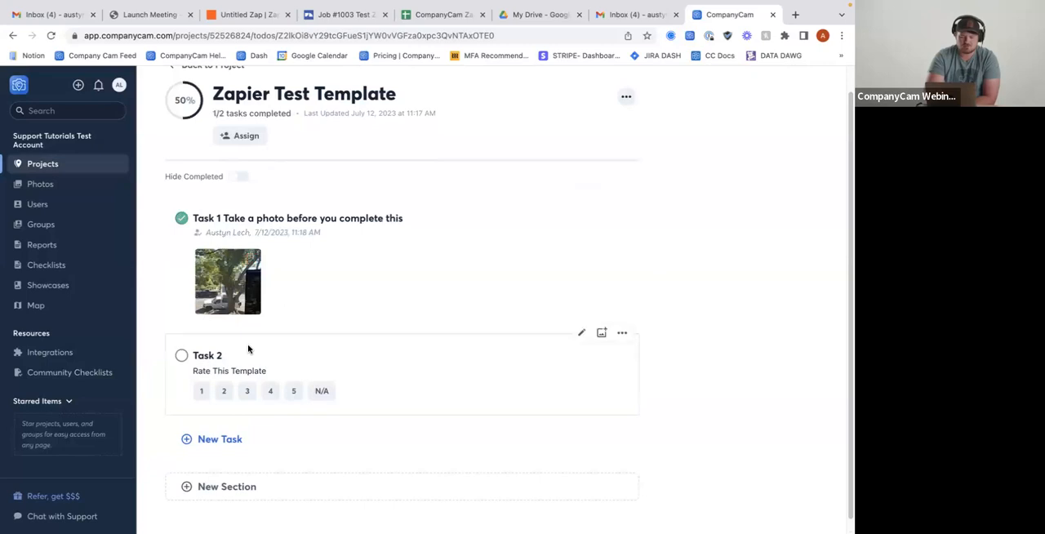
Rate Task 2 of the checklist as 3, mark the task complete and return to the project's checklists
click(246, 390)
click(181, 356)
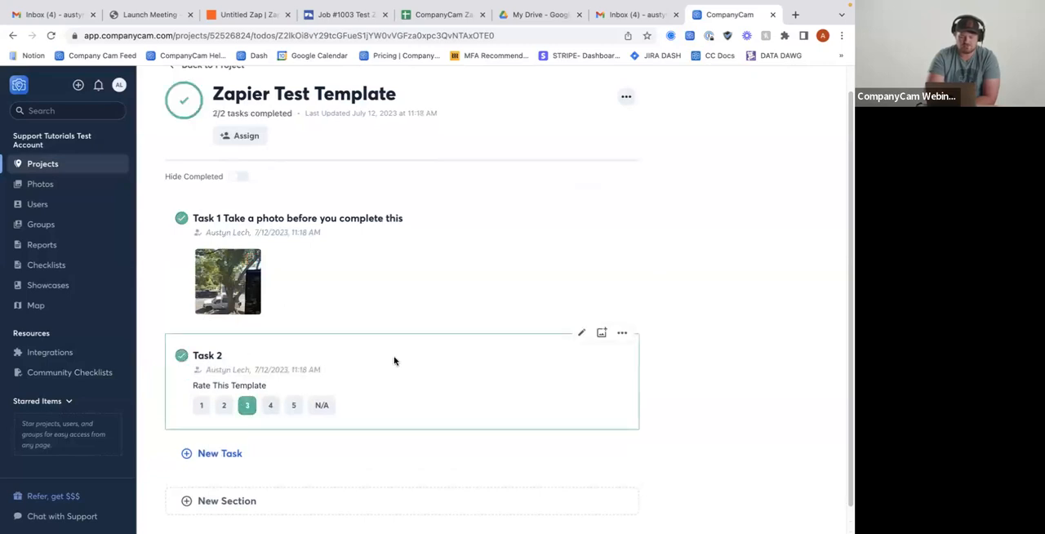
scroll(395, 359, up, 1)
click(212, 93)
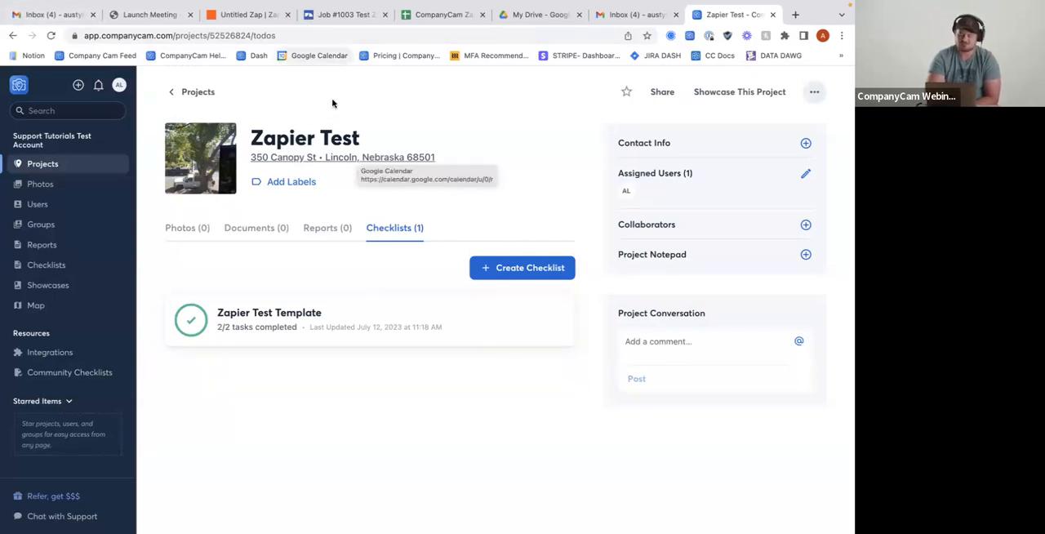
Switch to Gmail, delete the three newest unread emails and open the latest "CompanyCam Checklist Completed" message
click(50, 14)
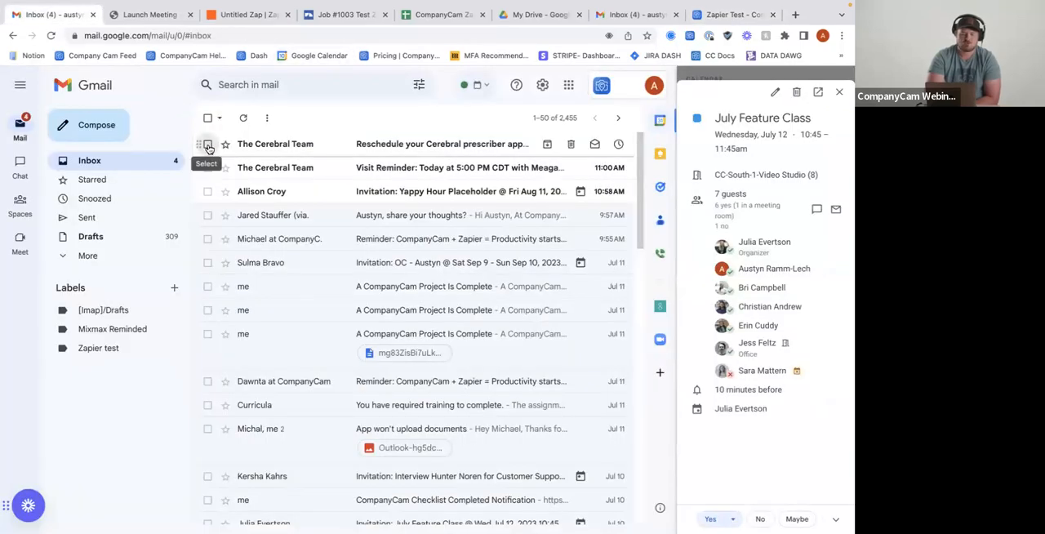
click(207, 144)
click(207, 167)
click(208, 191)
click(294, 118)
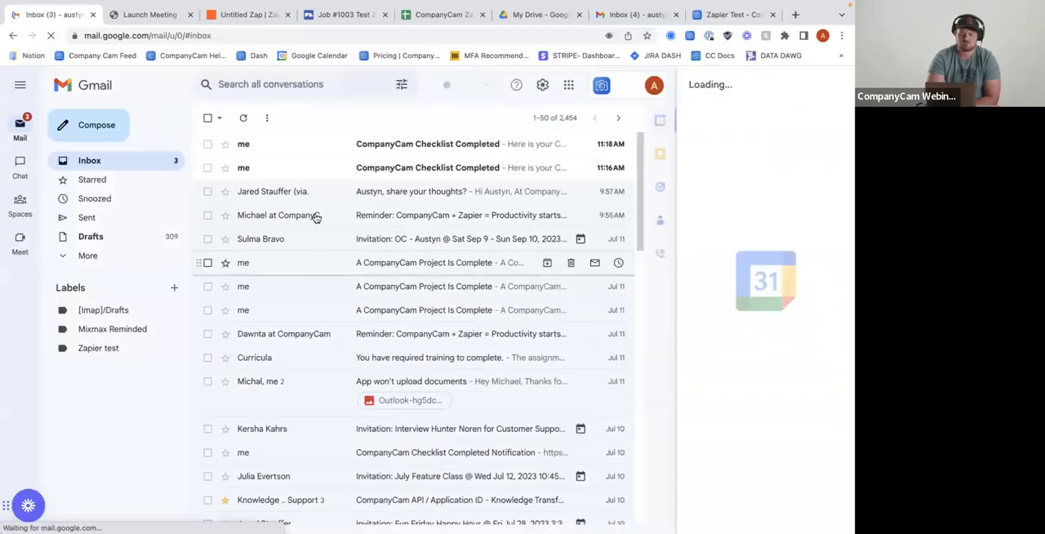
click(375, 153)
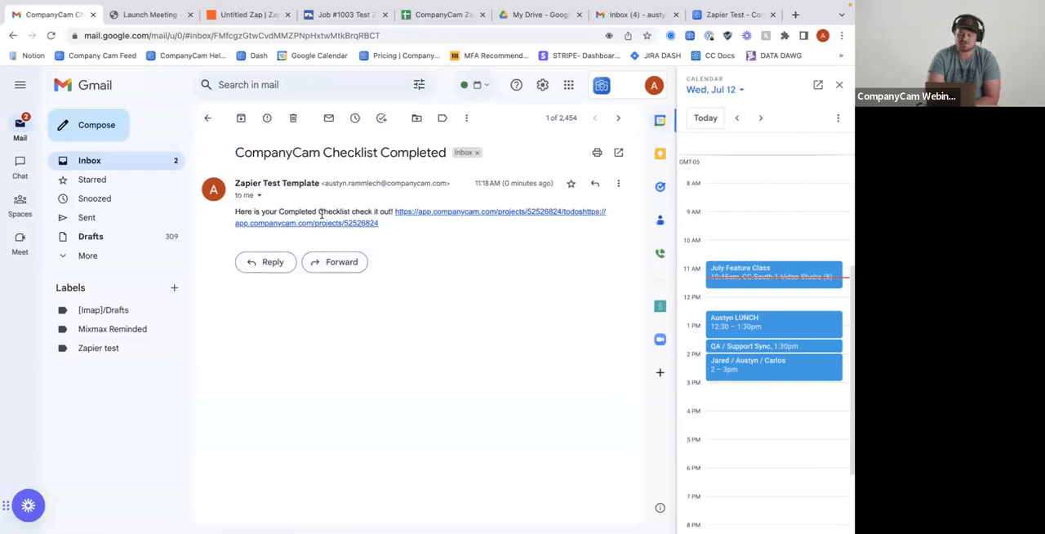
Check both lines of the project link in the checklist email, returning to the message after each
click(480, 212)
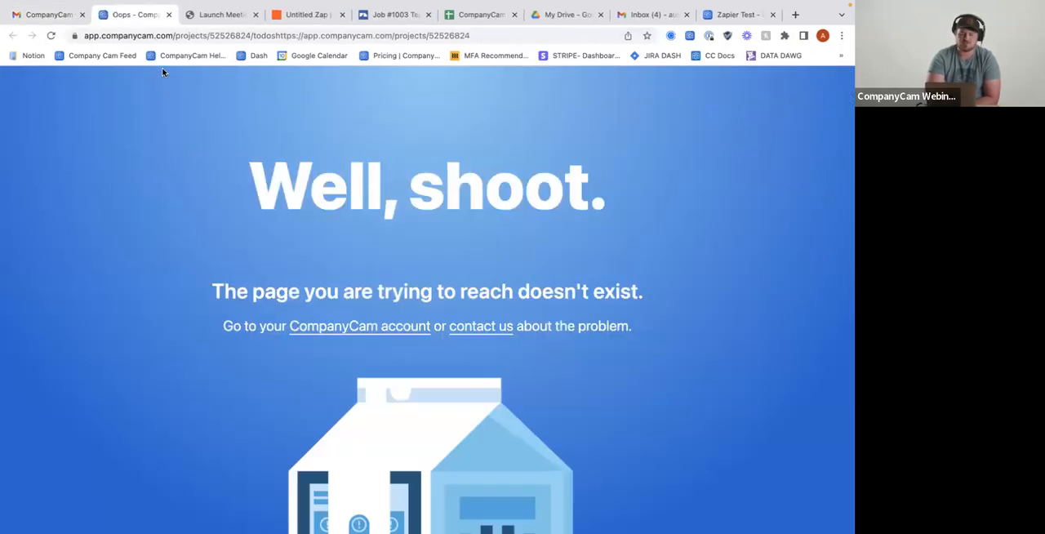
click(51, 22)
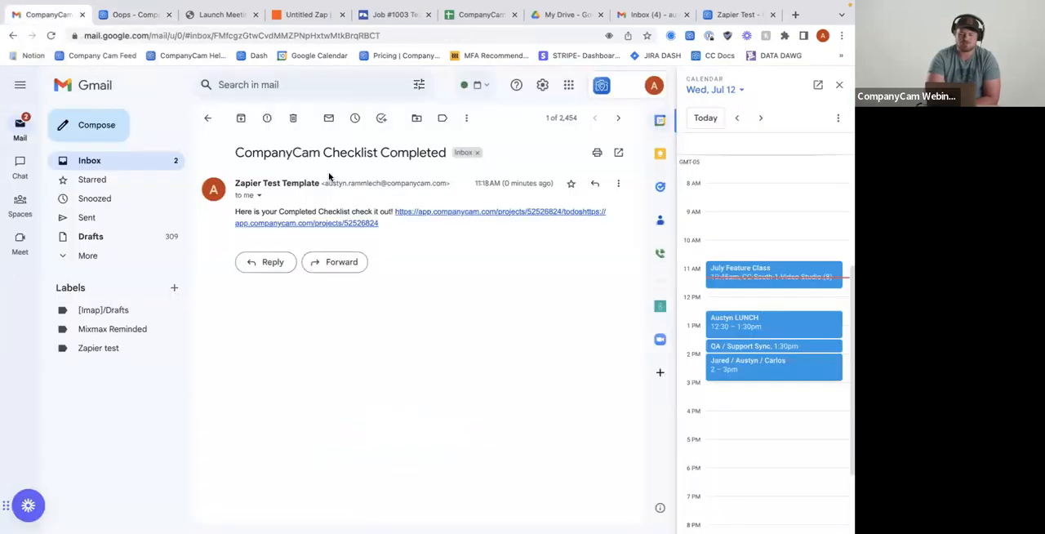
click(328, 224)
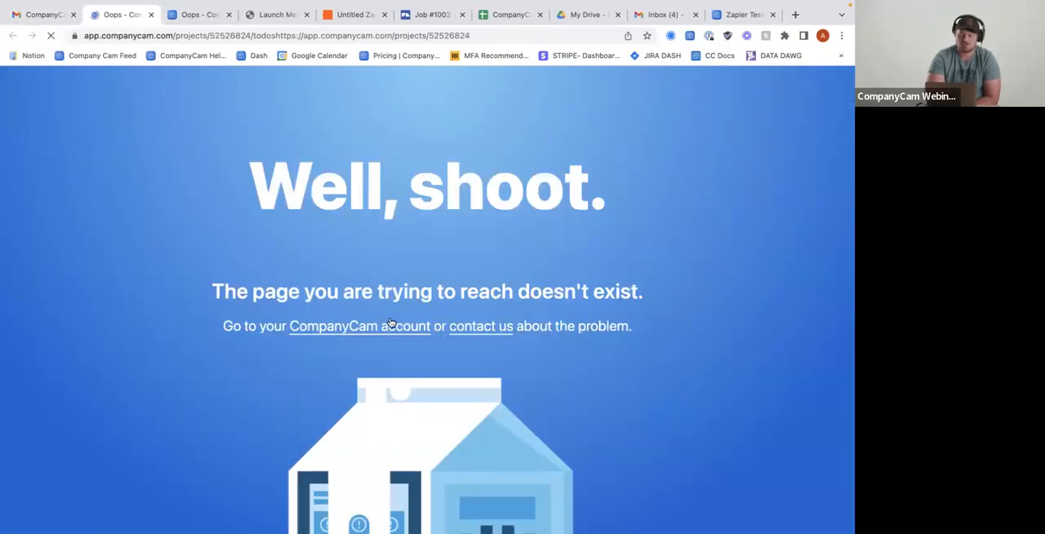
click(48, 14)
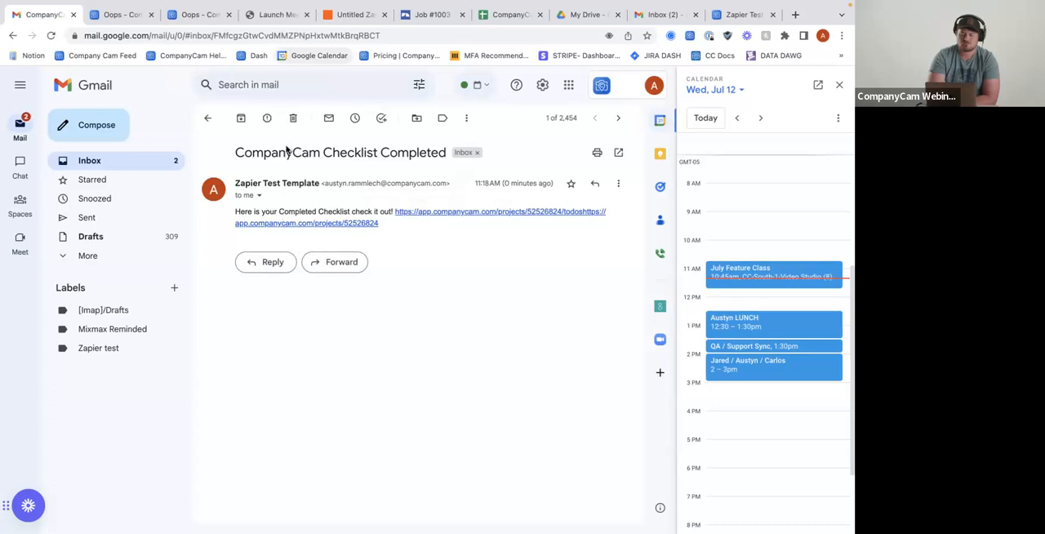
Close the Launch Meeting page and review the published checklist email Zap in Zapier
click(190, 47)
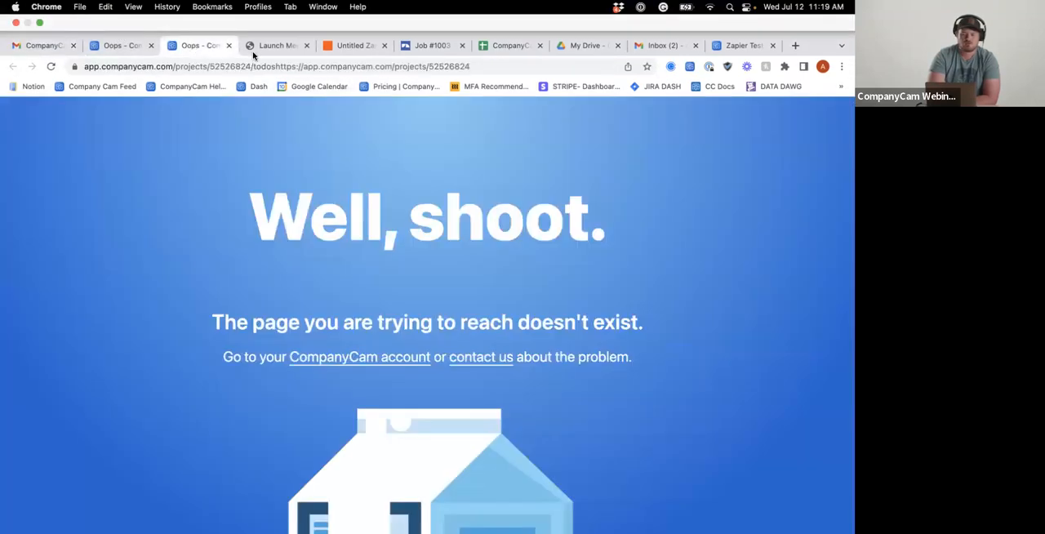
click(254, 53)
click(311, 54)
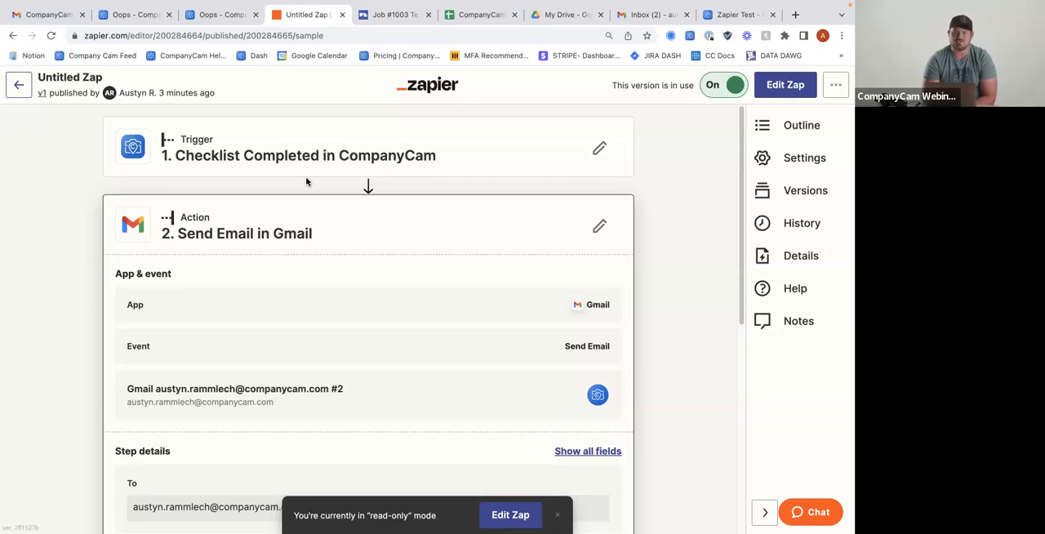
scroll(301, 216, down, 1)
scroll(301, 217, up, 1)
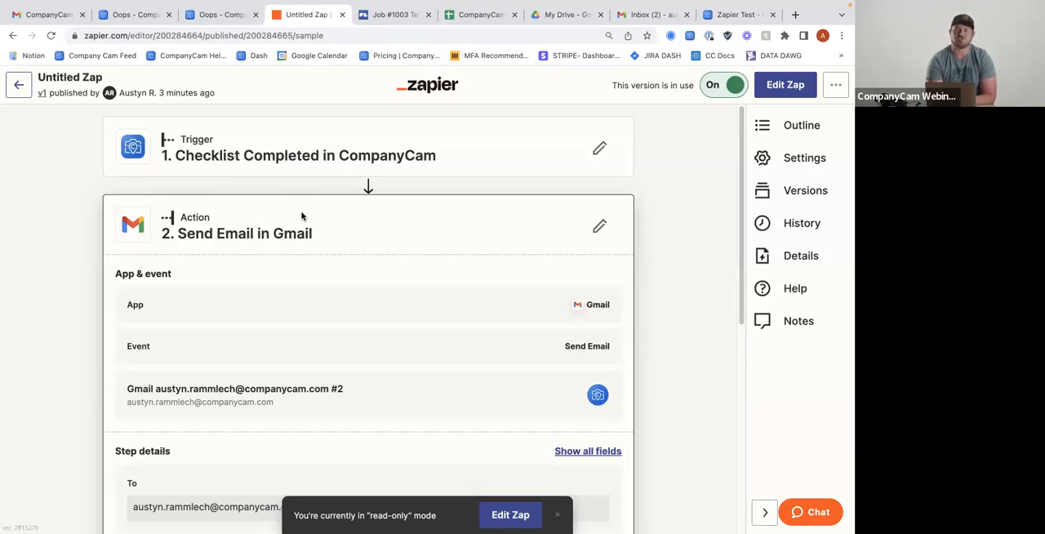
Leave the published Zap and create a new one triggered by the New Project event in CompanyCam
click(18, 85)
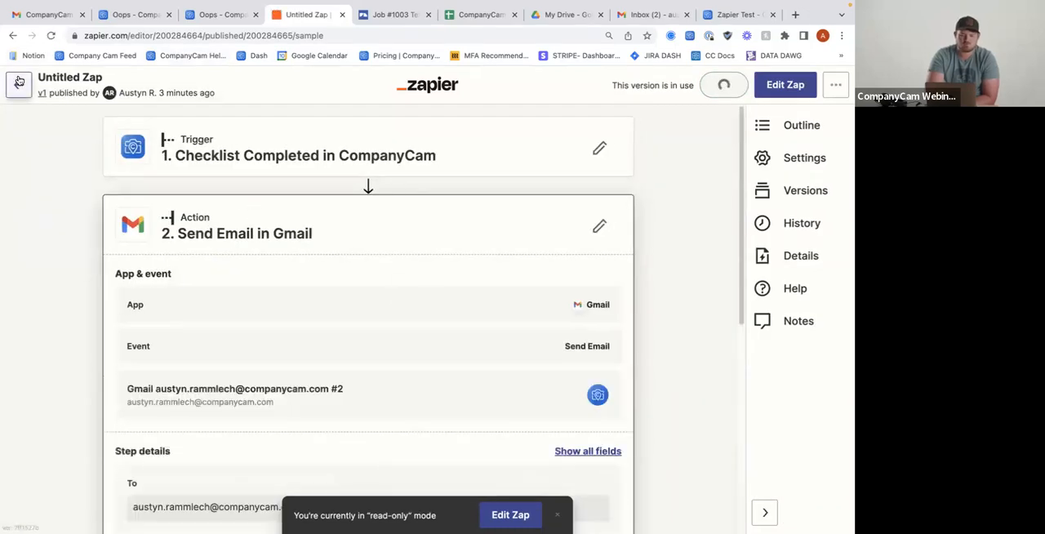
click(18, 85)
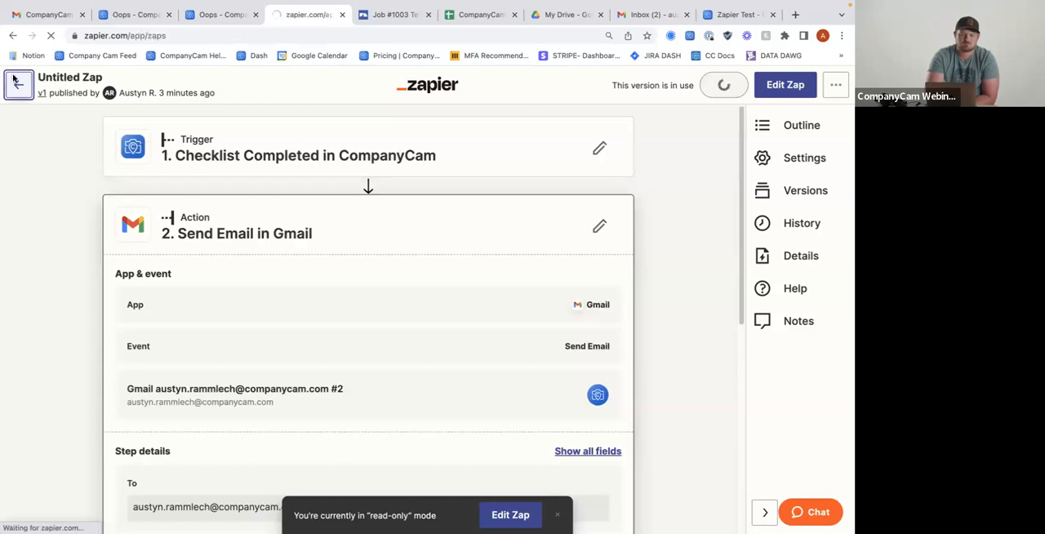
click(78, 146)
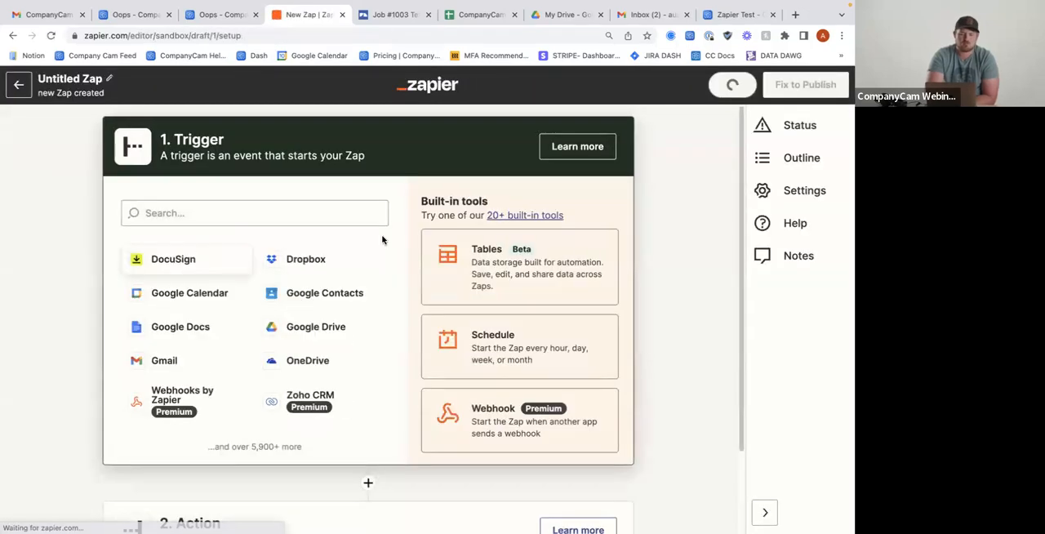
click(285, 212)
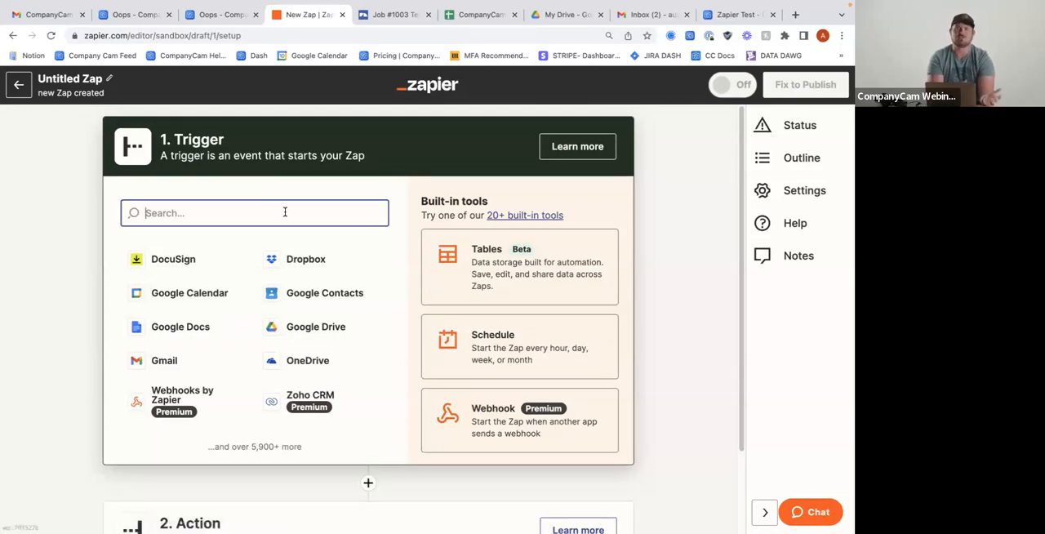
text(comp)
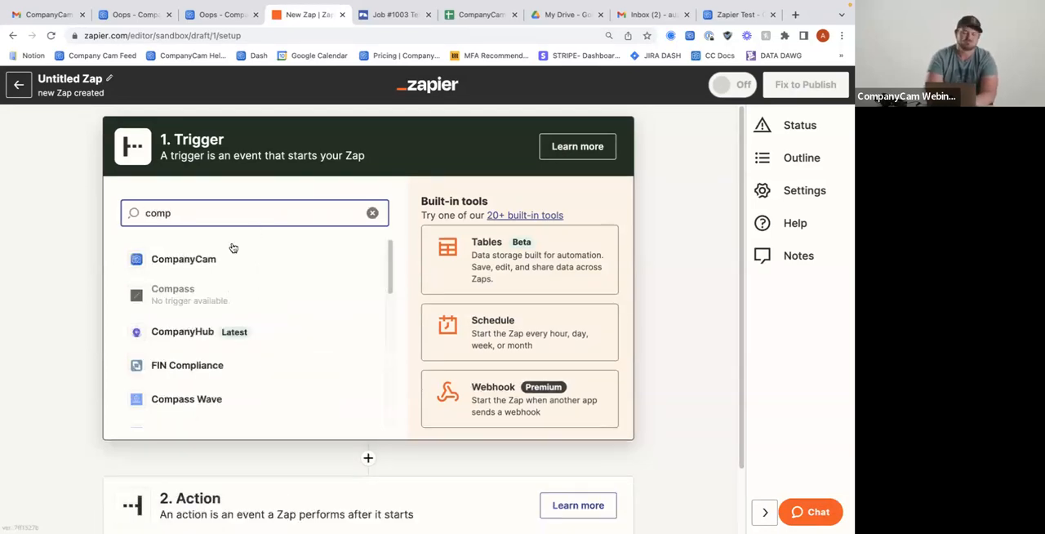
click(214, 260)
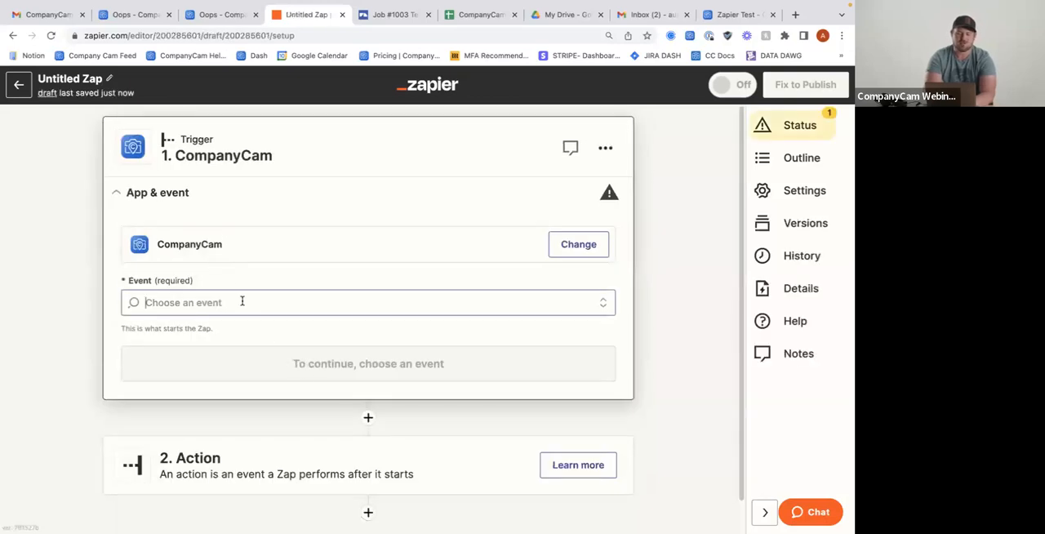
click(240, 301)
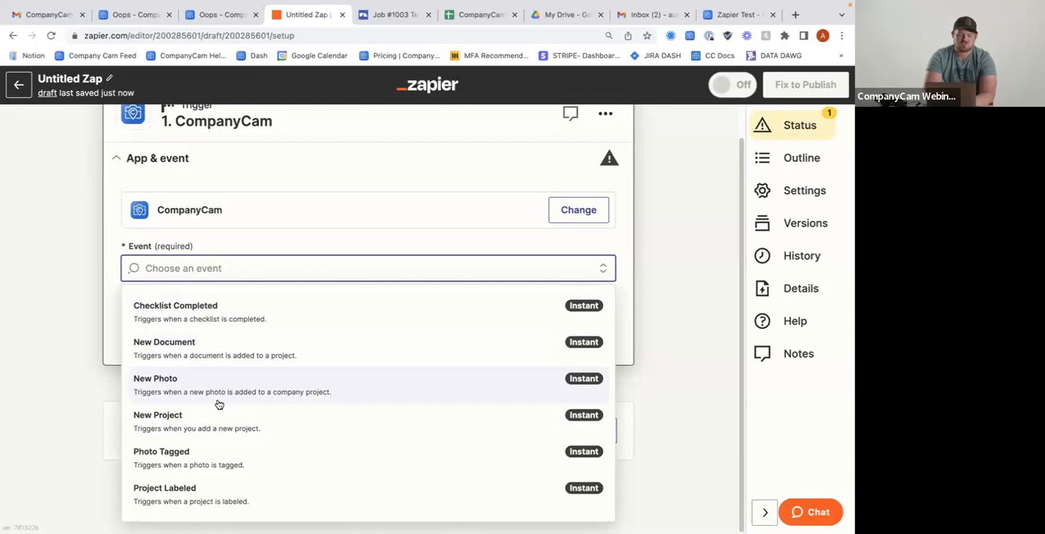
click(209, 426)
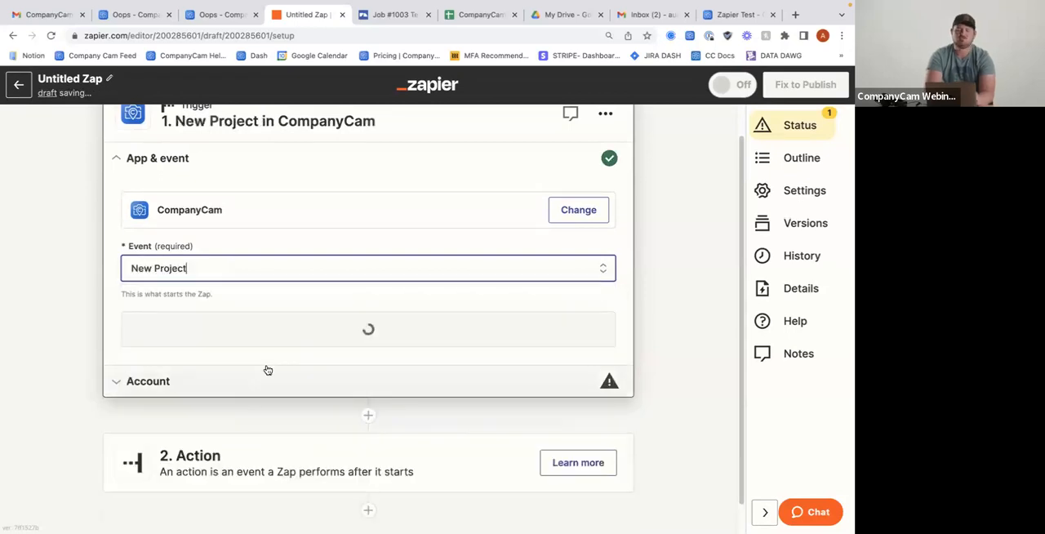
click(272, 342)
Select the existing CompanyCam account for the New Project trigger and test the trigger
click(574, 245)
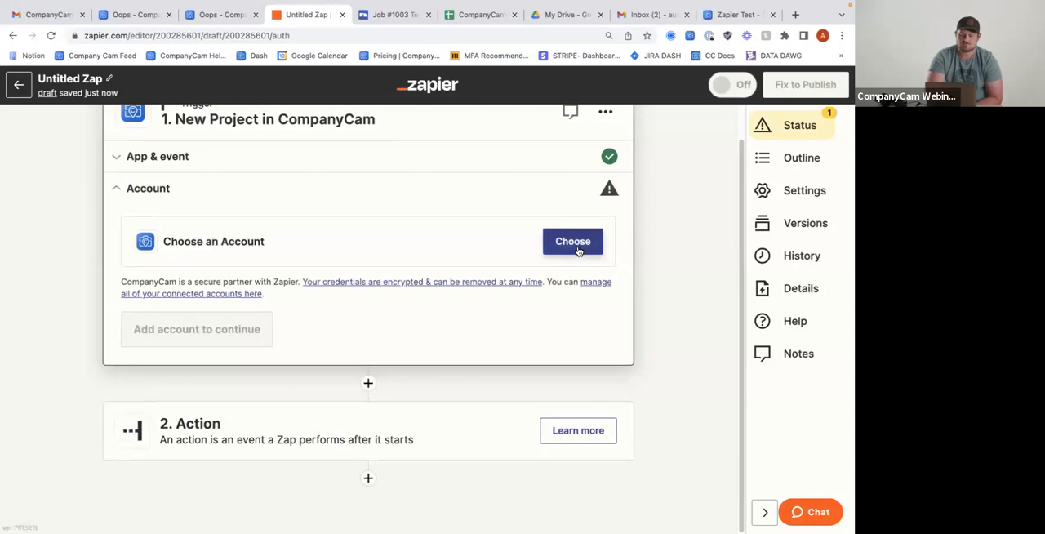
click(253, 359)
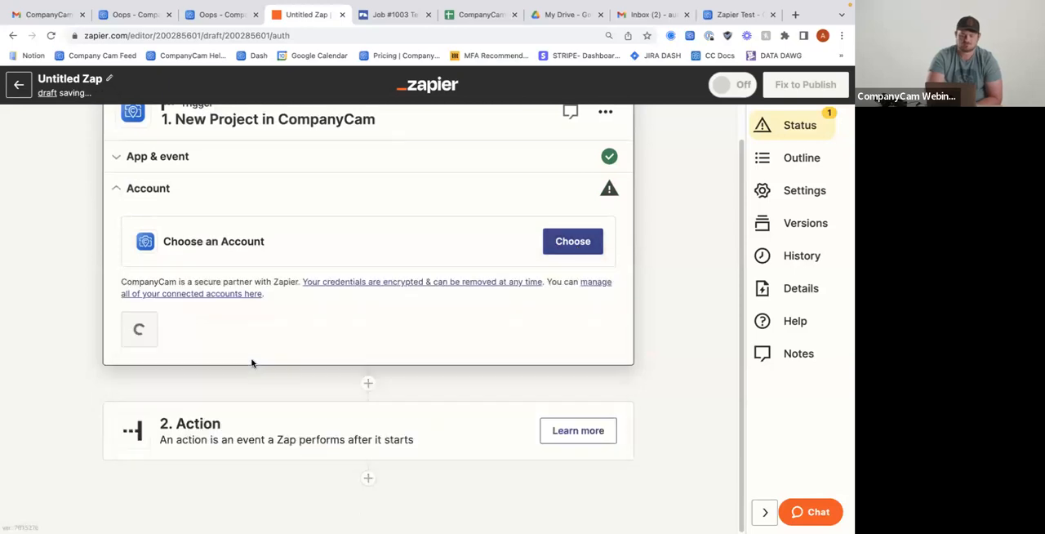
click(189, 334)
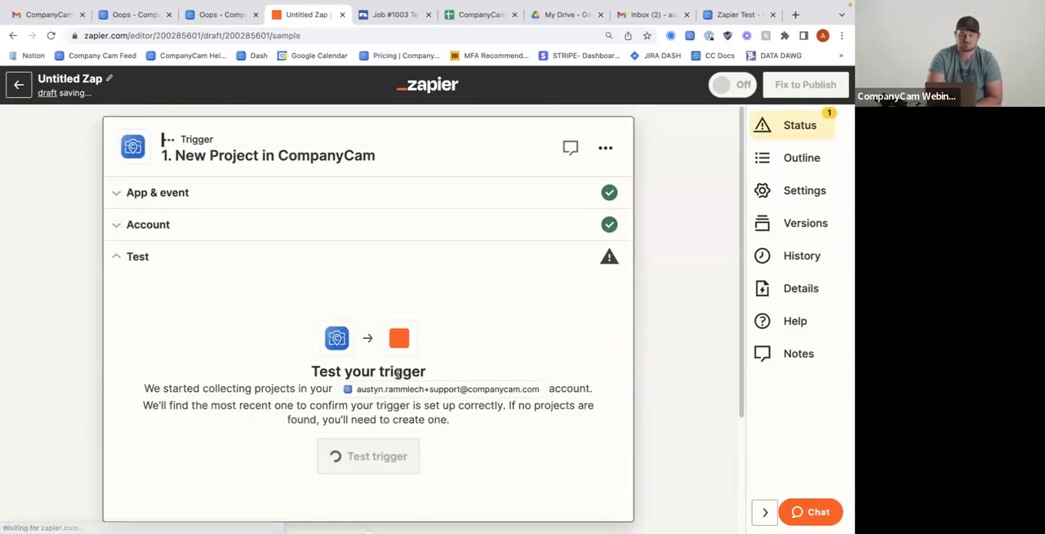
click(369, 353)
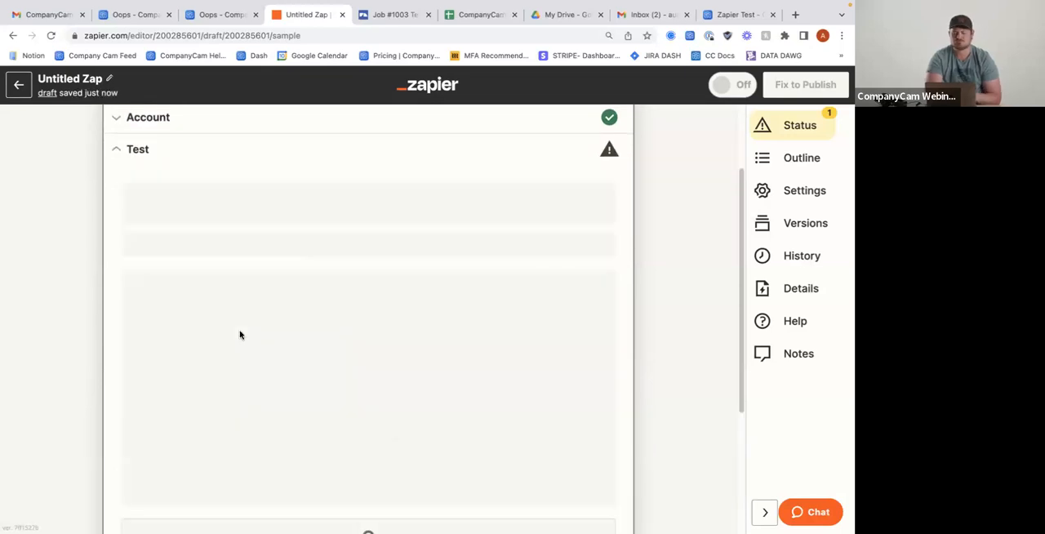
Review the trigger's test records and continue with the Project C record
scroll(368, 326, down, 2)
scroll(283, 307, up, 2)
scroll(384, 319, up, 2)
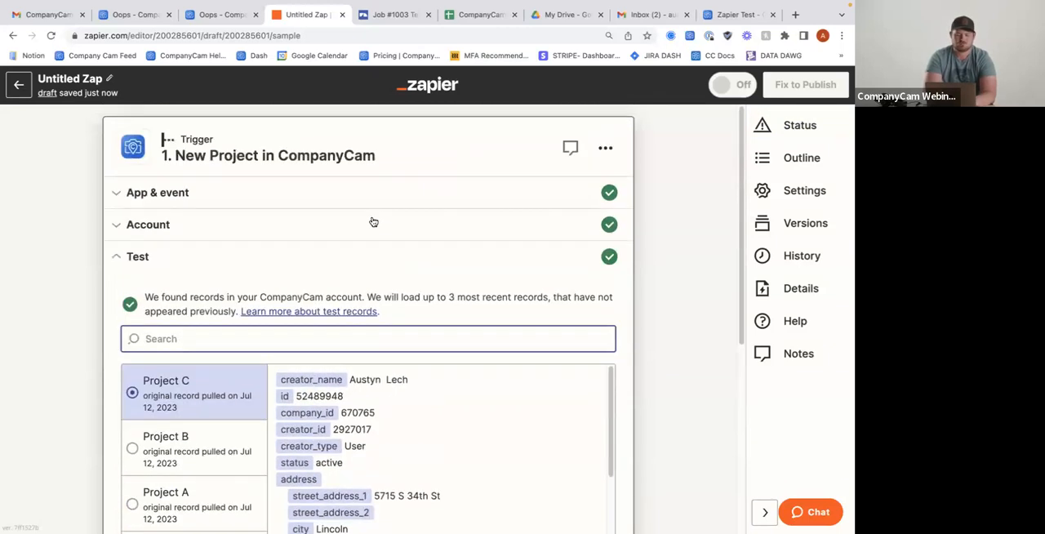
scroll(373, 228, down, 2)
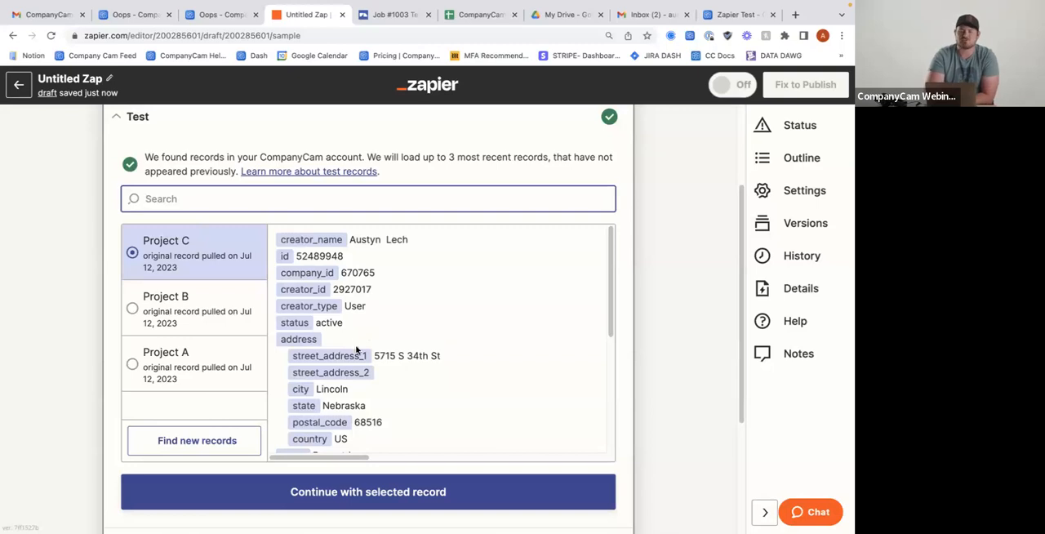
scroll(356, 351, down, 1)
click(362, 493)
Search the action apps for "google sheet" and choose Google Sheets for the Zap's action
scroll(353, 362, down, 1)
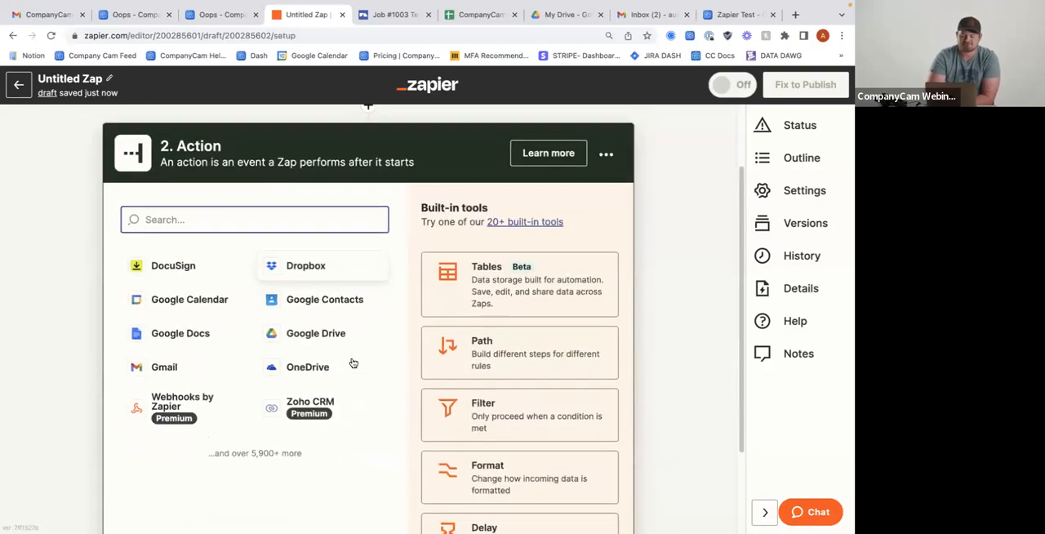
scroll(200, 241, up, 2)
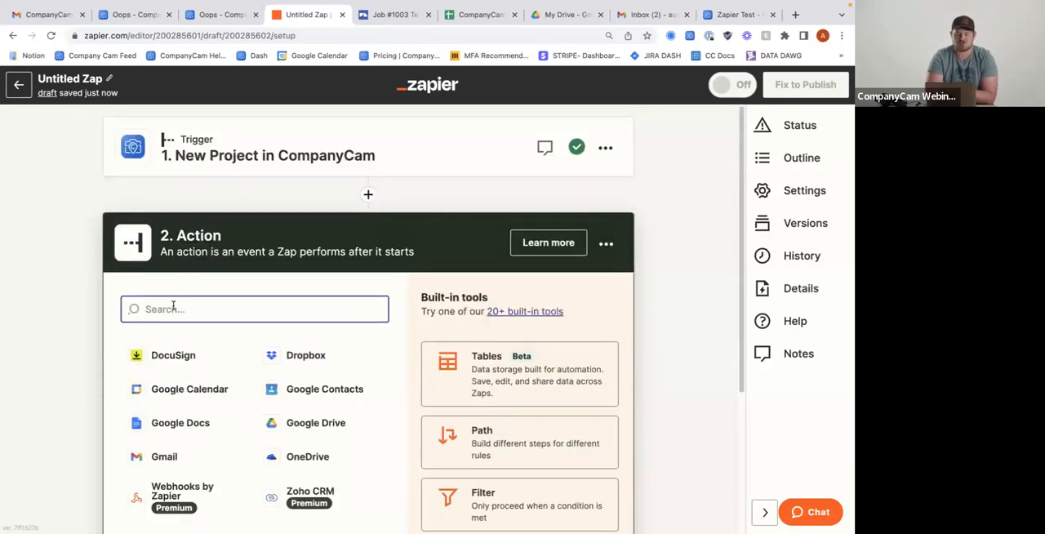
text(google sh)
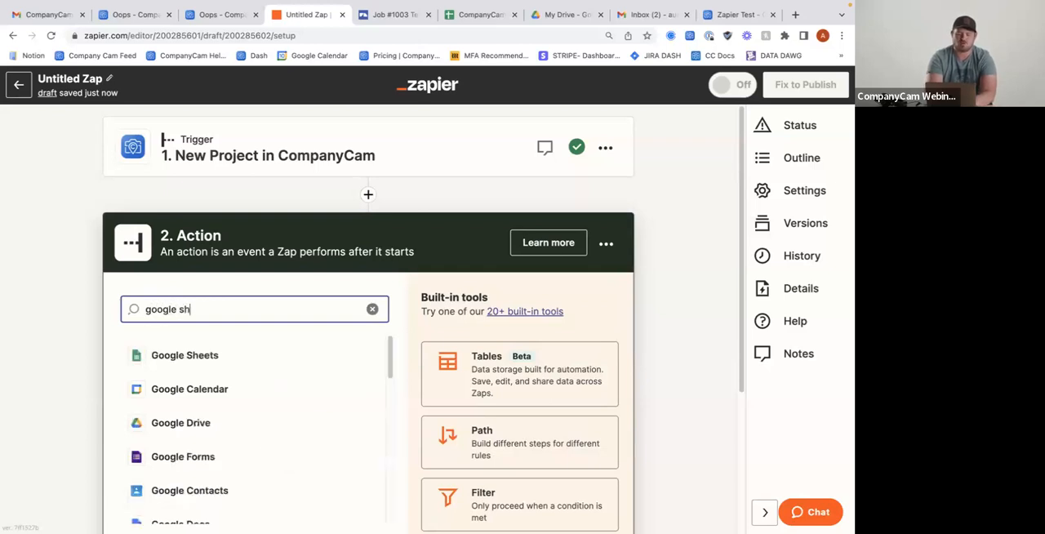
text(eet)
click(184, 355)
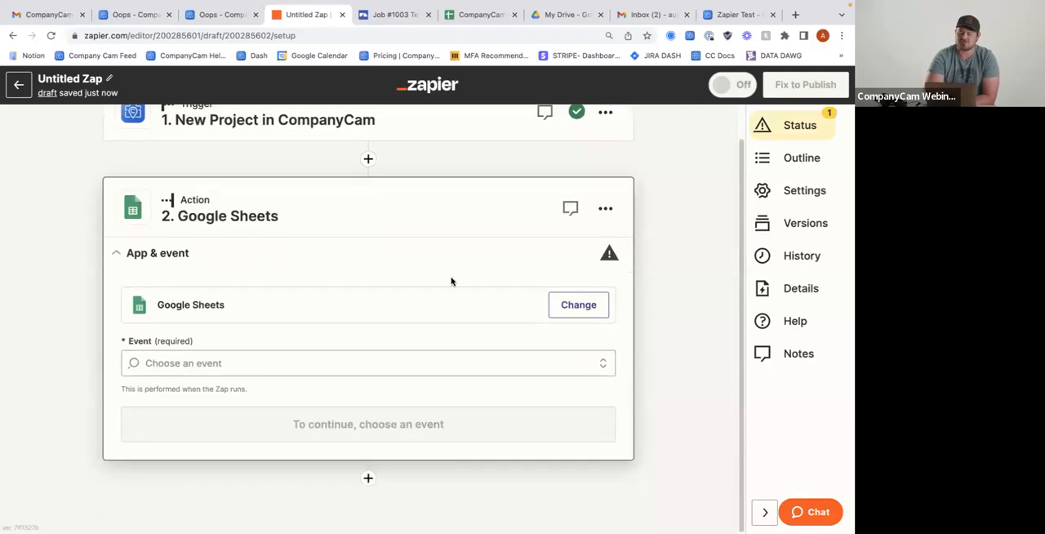
Set the Google Sheets event to Create Spreadsheet Row, keep the connected account and proceed to the action's fields
click(287, 372)
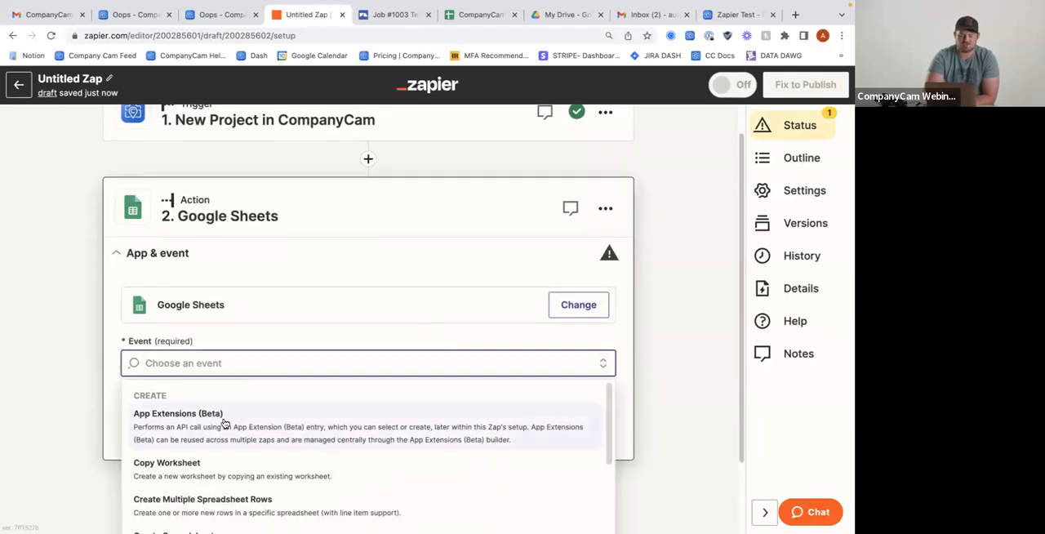
scroll(225, 425, down, 3)
scroll(226, 459, down, 1)
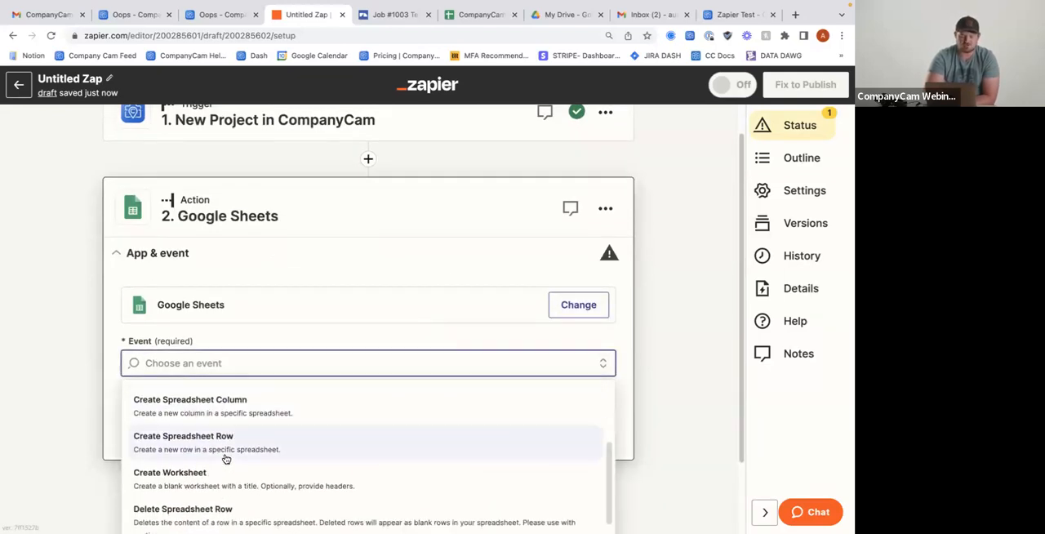
click(203, 452)
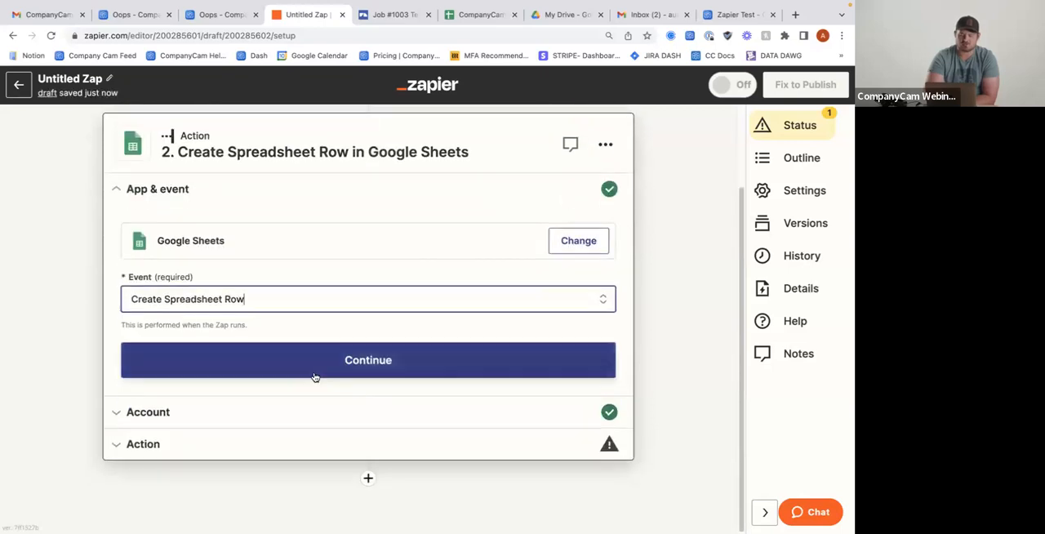
click(317, 373)
click(170, 393)
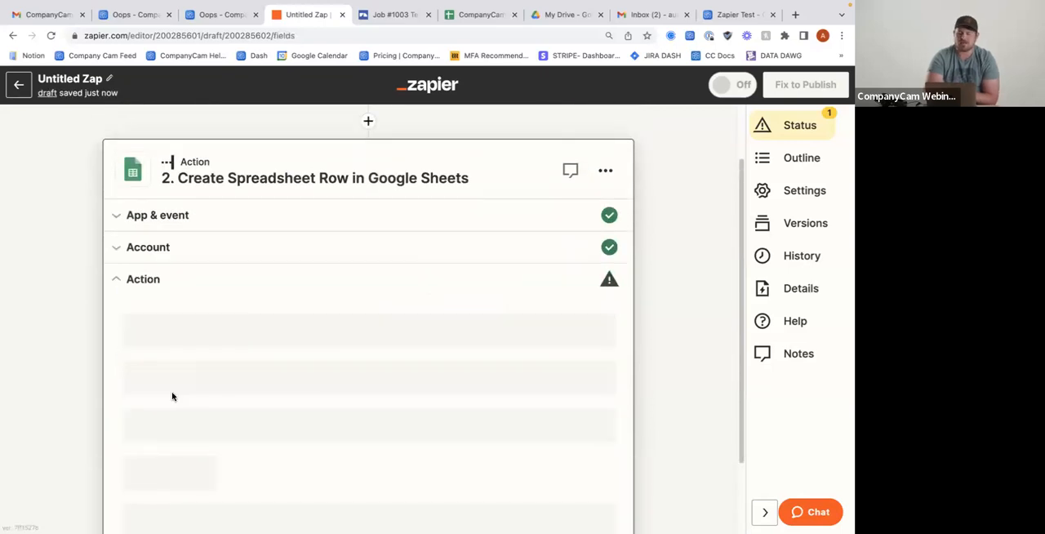
scroll(252, 419, down, 1)
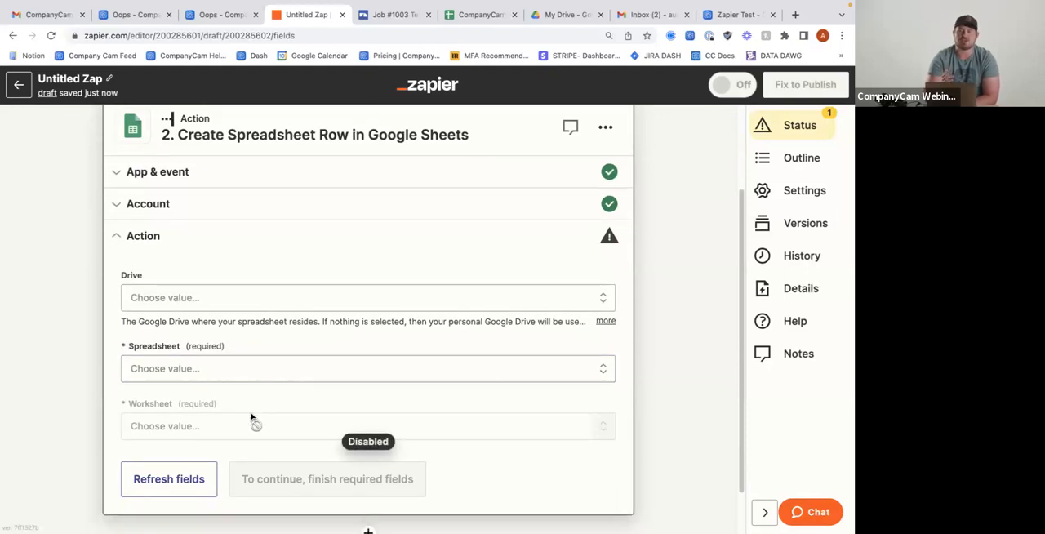
Choose My Google Drive as the action's drive and CompanyCam Zapier Test as its spreadsheet
click(220, 299)
scroll(183, 347, down, 1)
click(174, 375)
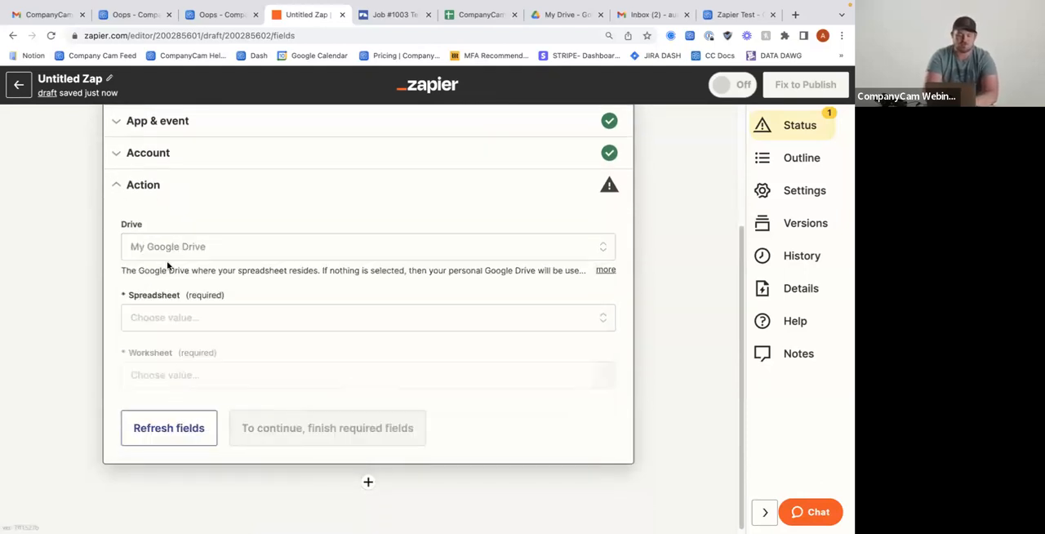
click(186, 326)
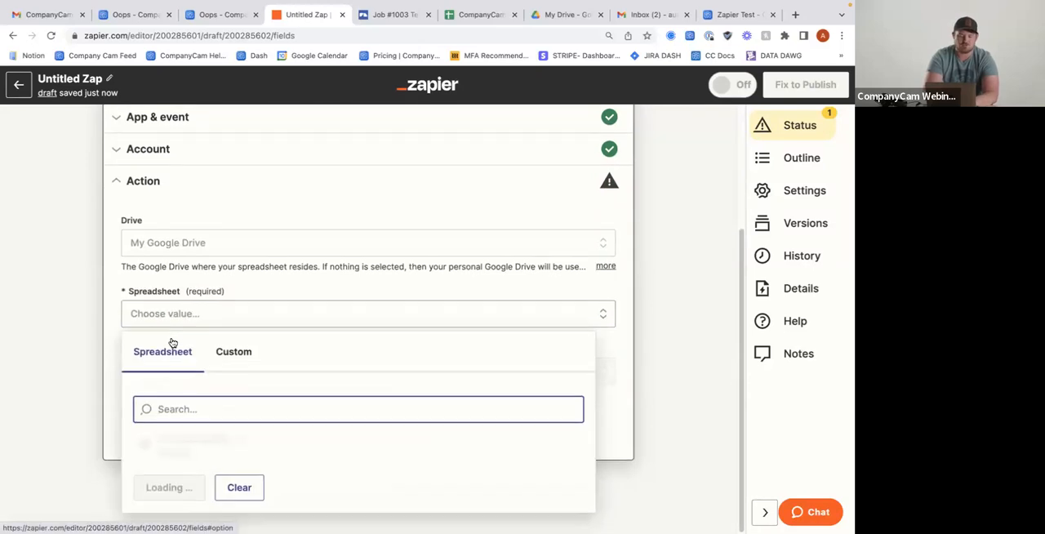
scroll(170, 340, up, 2)
click(232, 357)
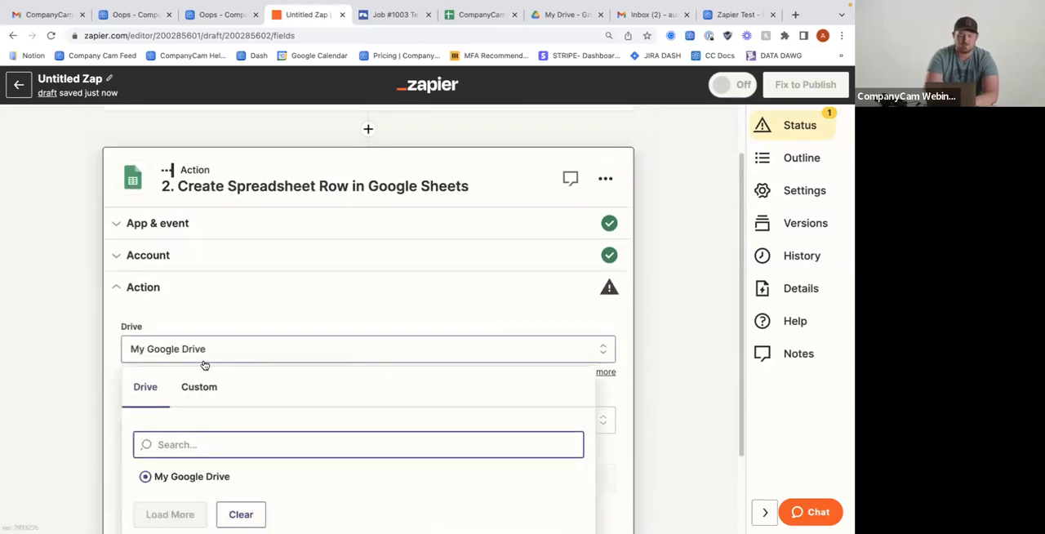
scroll(210, 349, down, 1)
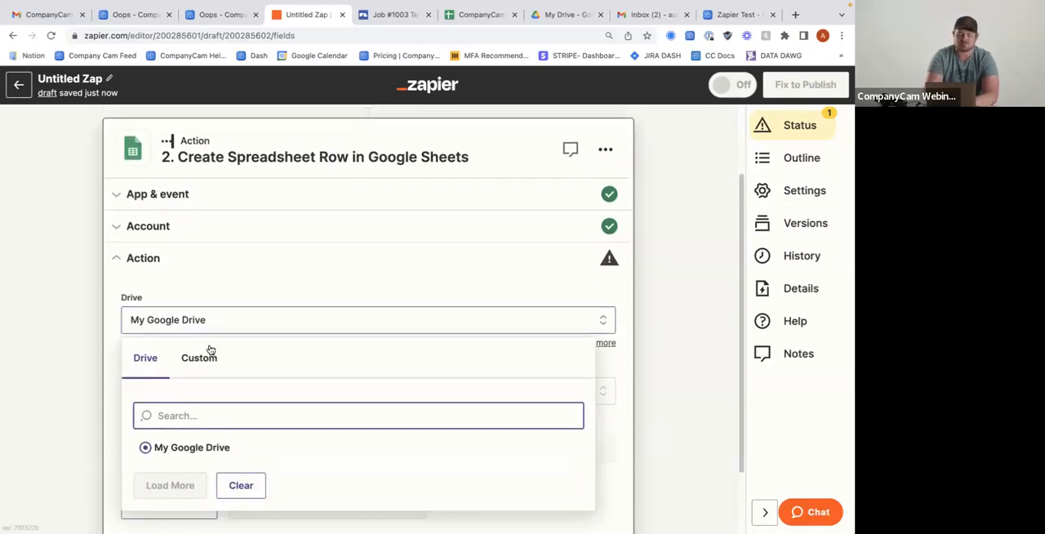
click(296, 488)
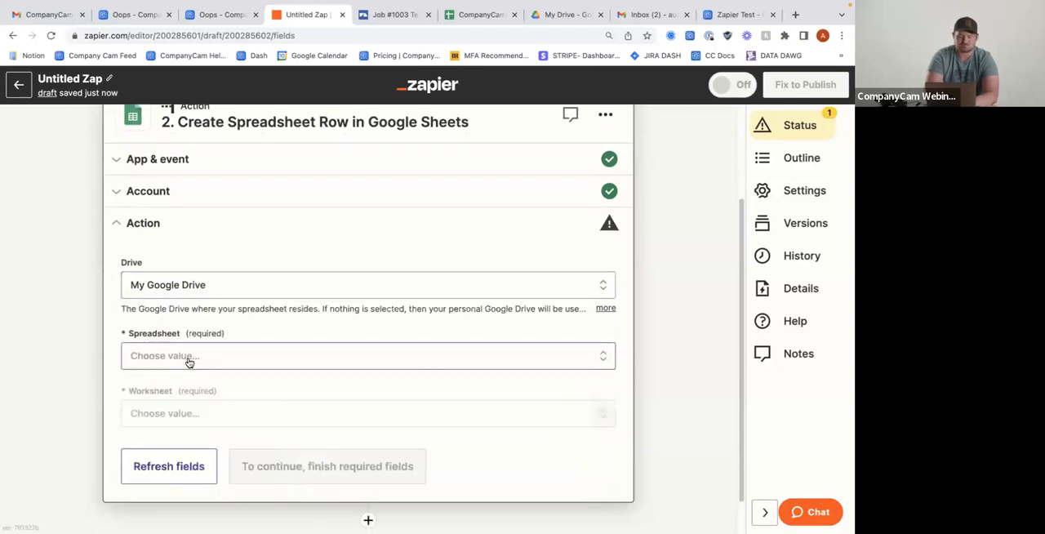
click(187, 359)
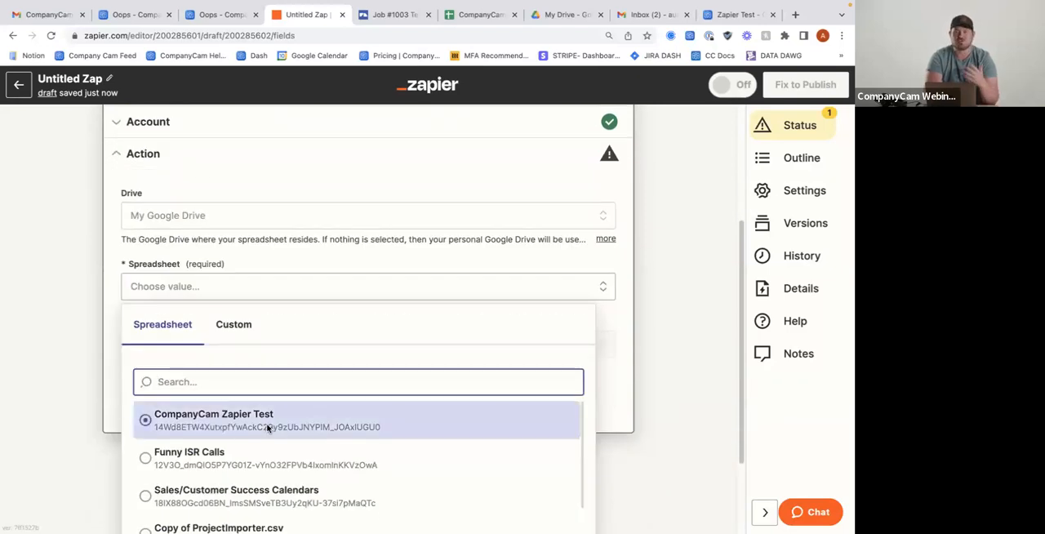
click(269, 429)
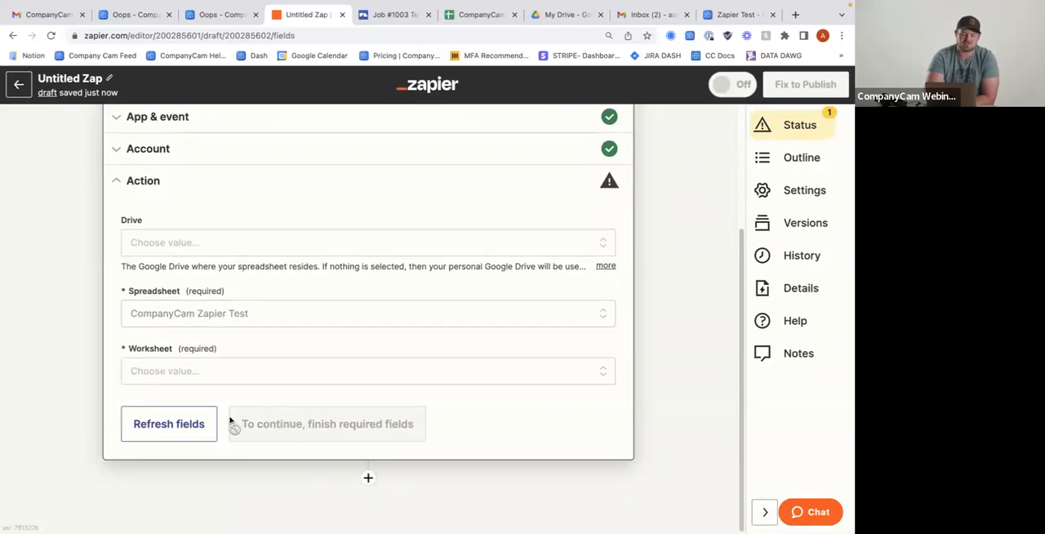
Try to load the available worksheets for the action, checking both the standard and custom choices
click(226, 371)
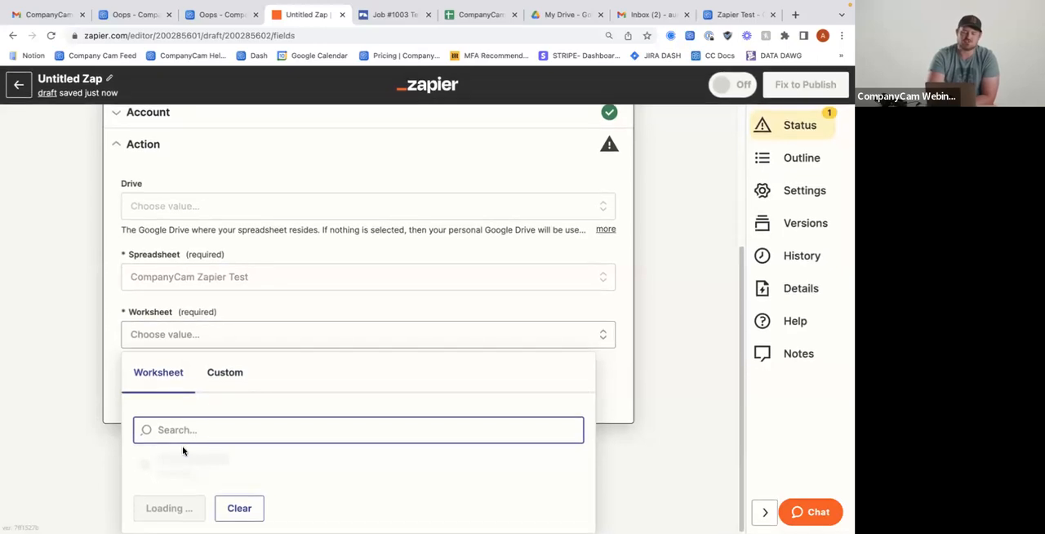
click(233, 509)
click(167, 371)
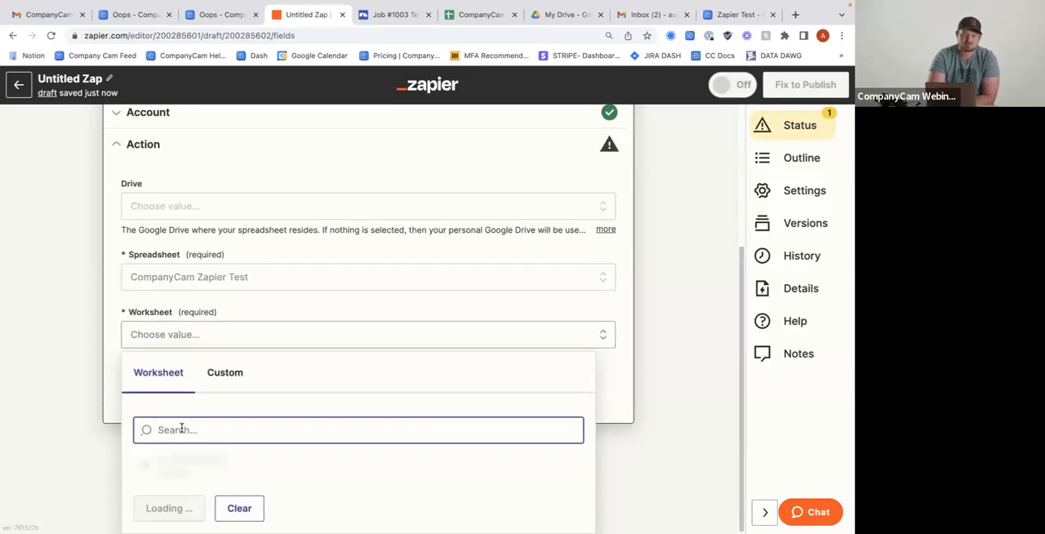
click(222, 382)
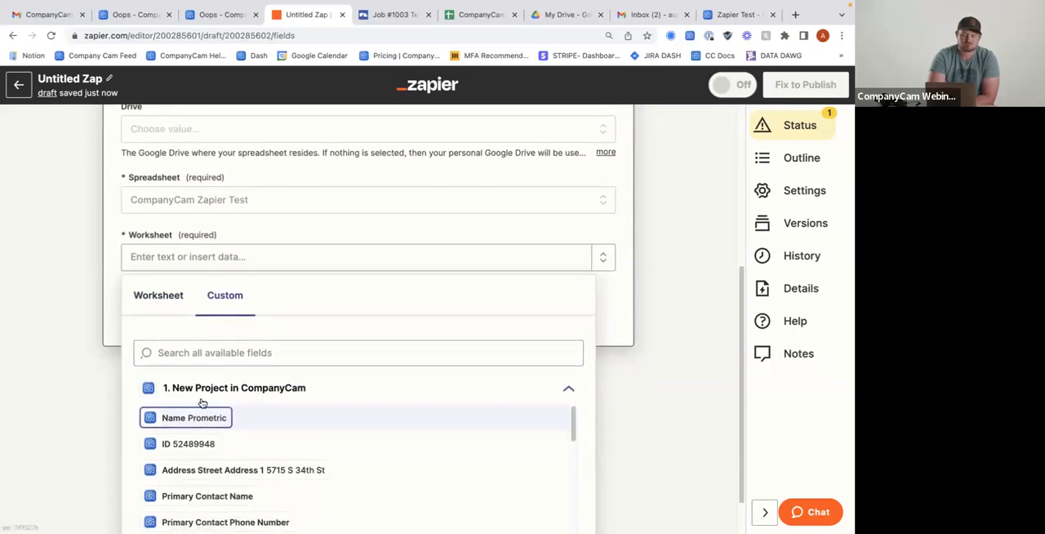
click(173, 307)
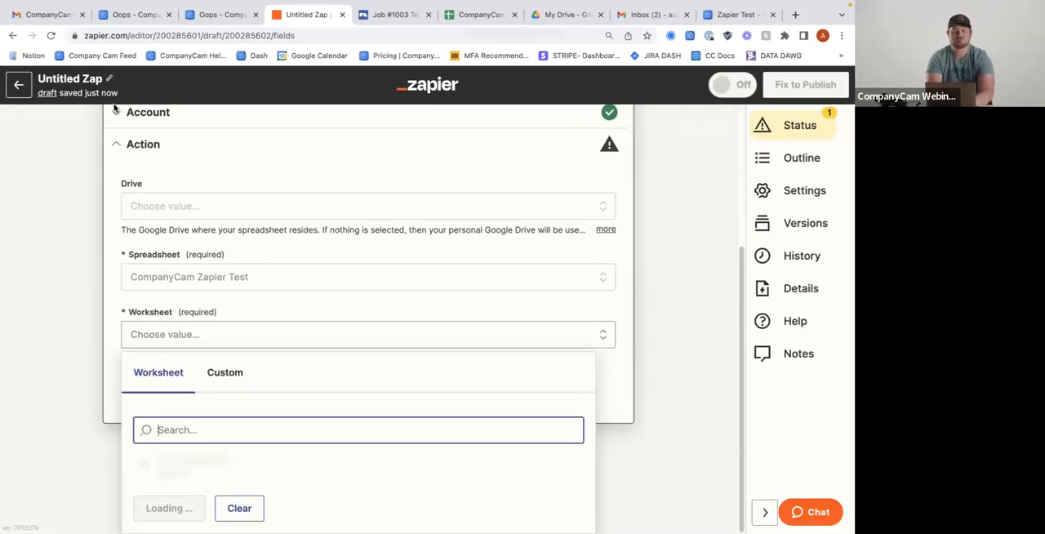
Reload the Zap editor page and set the action's worksheet to Sheet1
scroll(139, 130, up, 3)
click(50, 35)
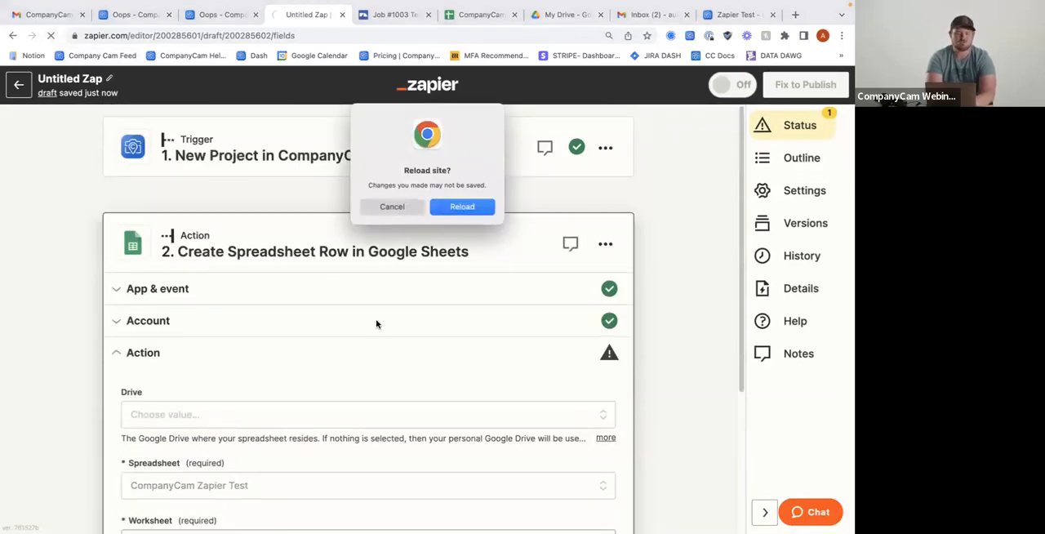
click(460, 207)
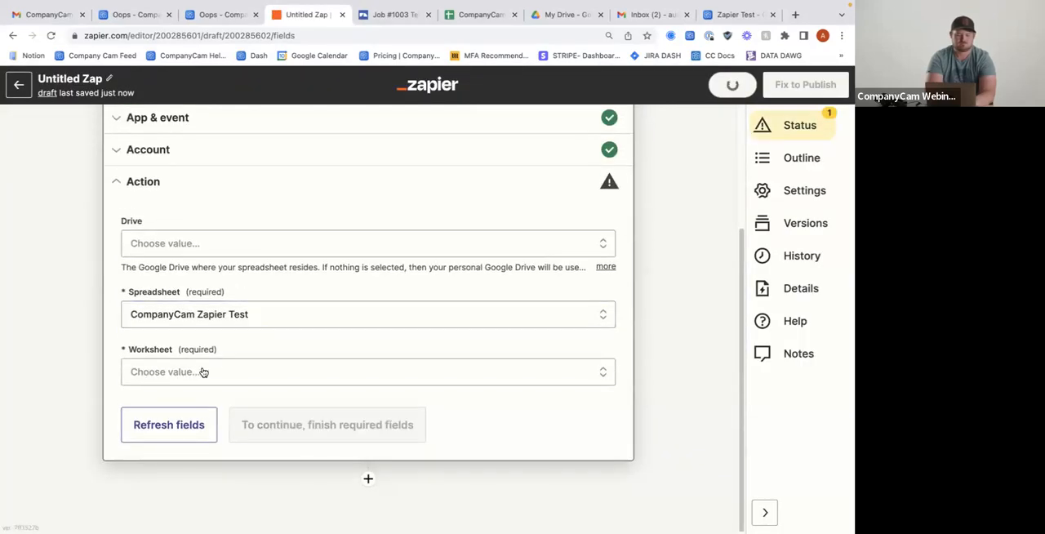
click(203, 372)
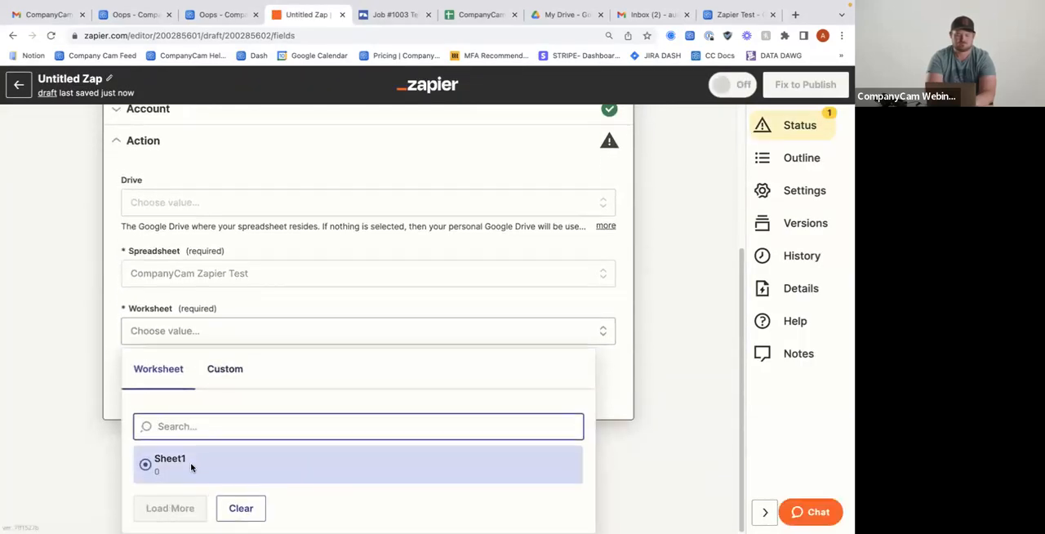
click(191, 464)
Map the Project Name column to the Name field of the New Project trigger
scroll(264, 429, down, 2)
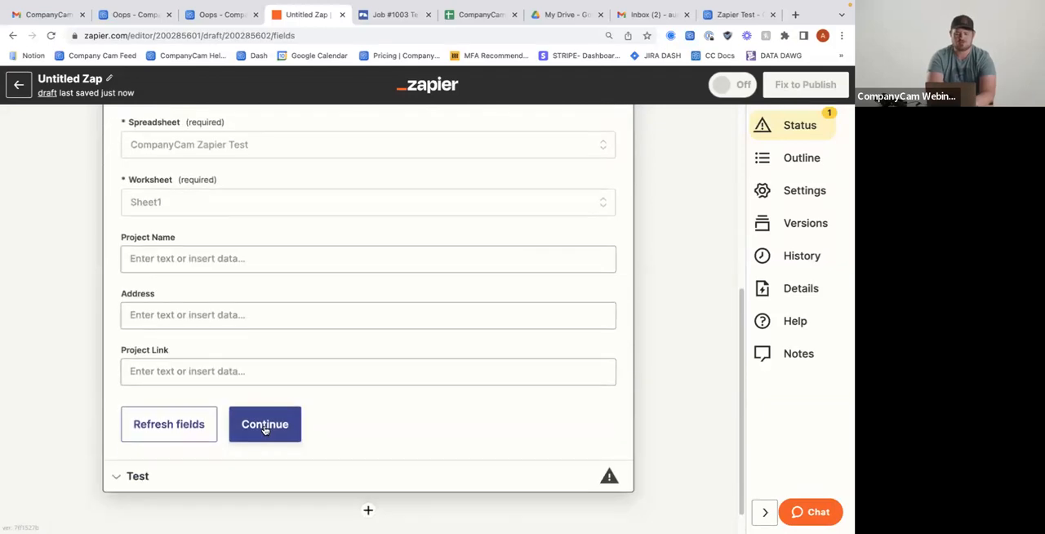
scroll(264, 427, up, 1)
scroll(263, 429, up, 2)
scroll(252, 362, down, 2)
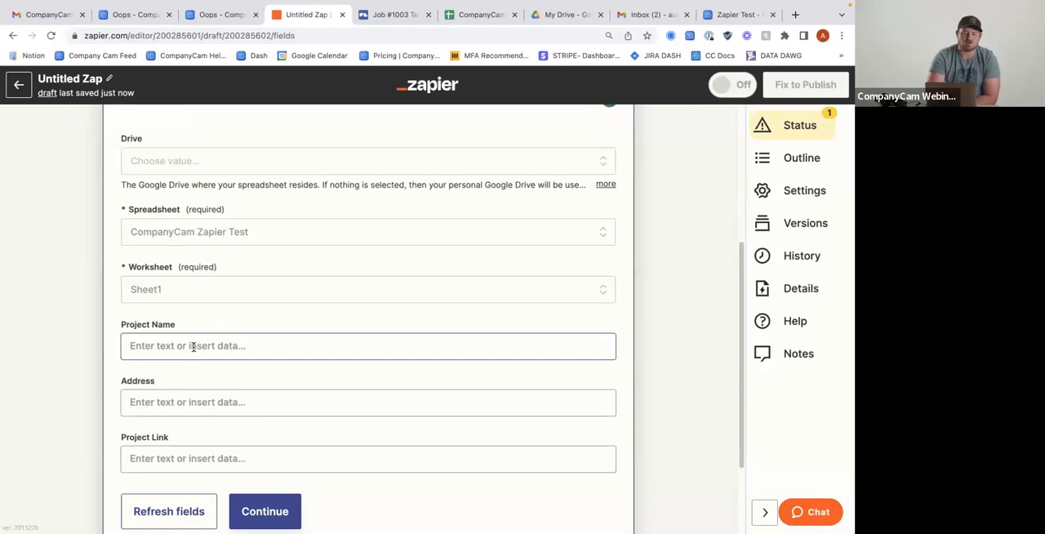
click(194, 345)
scroll(269, 385, down, 3)
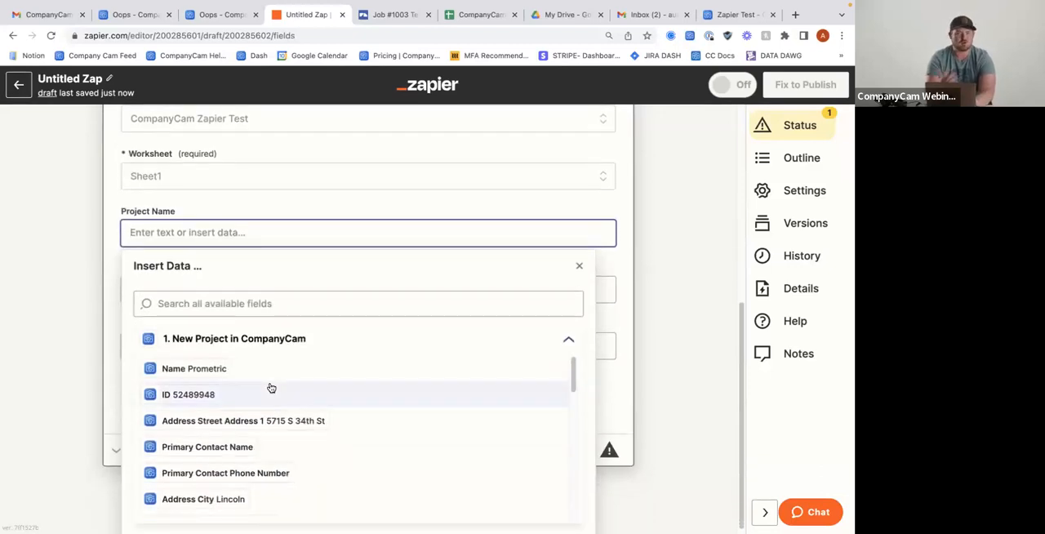
click(179, 370)
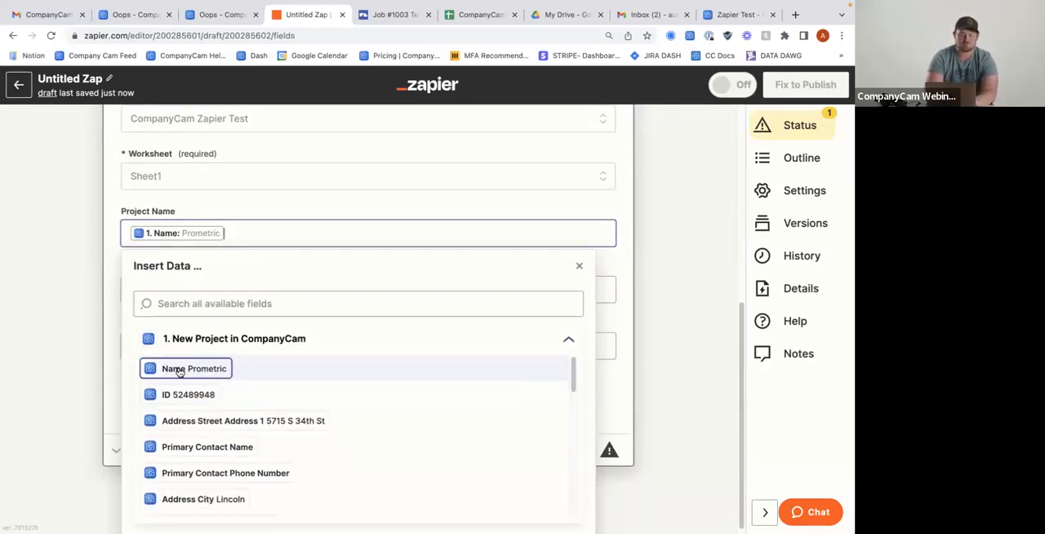
click(99, 317)
Map the Address column to the trigger's Address Street Address 1 and the Project Link column to its Project Url
click(231, 289)
scroll(221, 419, down, 1)
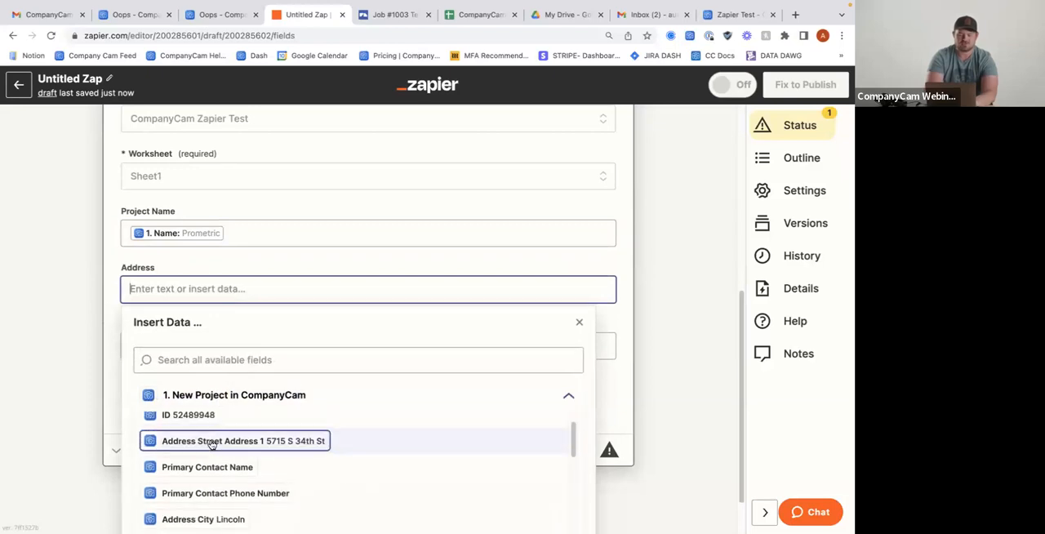
click(211, 442)
click(109, 353)
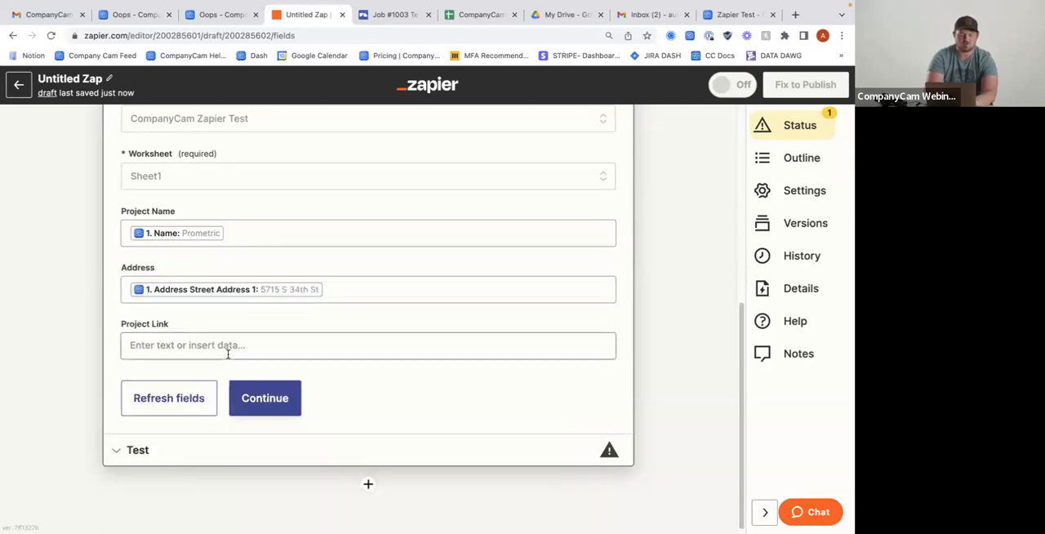
click(227, 353)
scroll(236, 431, down, 5)
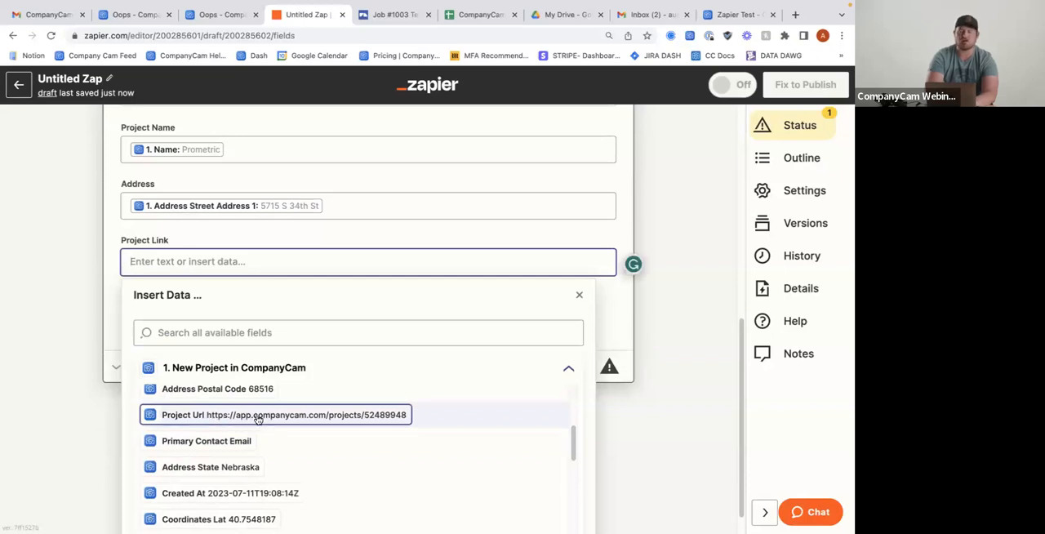
click(257, 417)
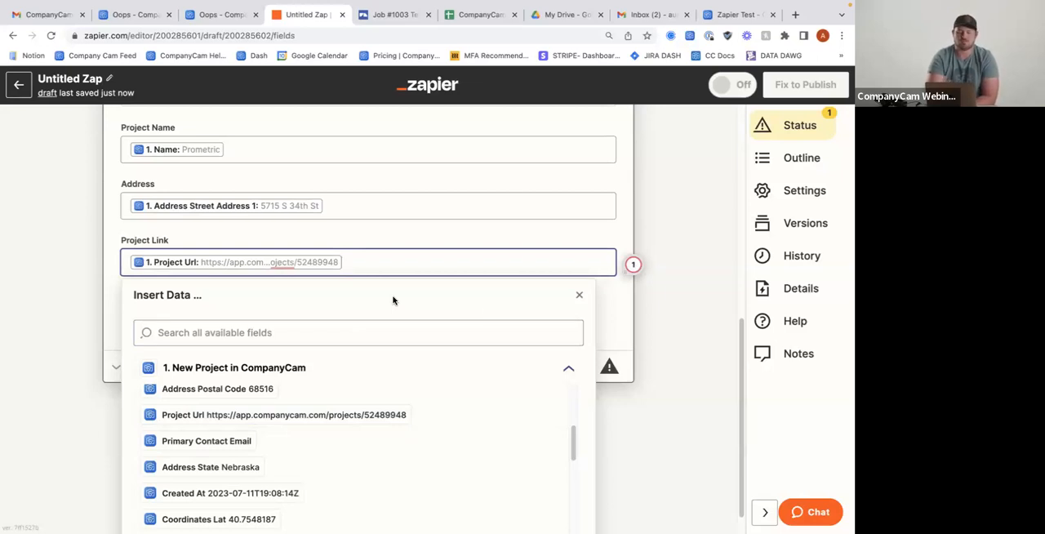
click(579, 295)
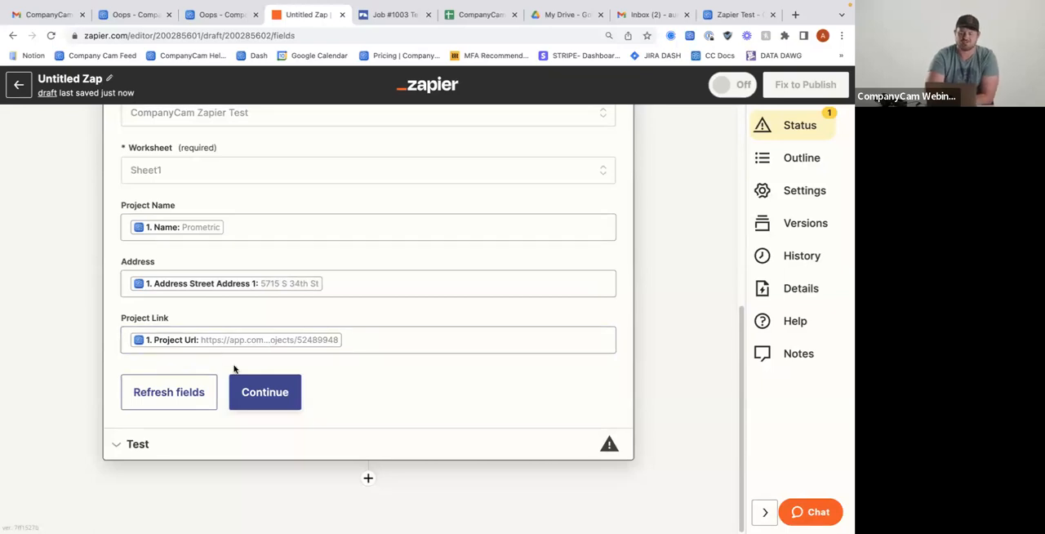
Continue to the test stage, test the Create Spreadsheet Row action and review the row data sent
click(261, 392)
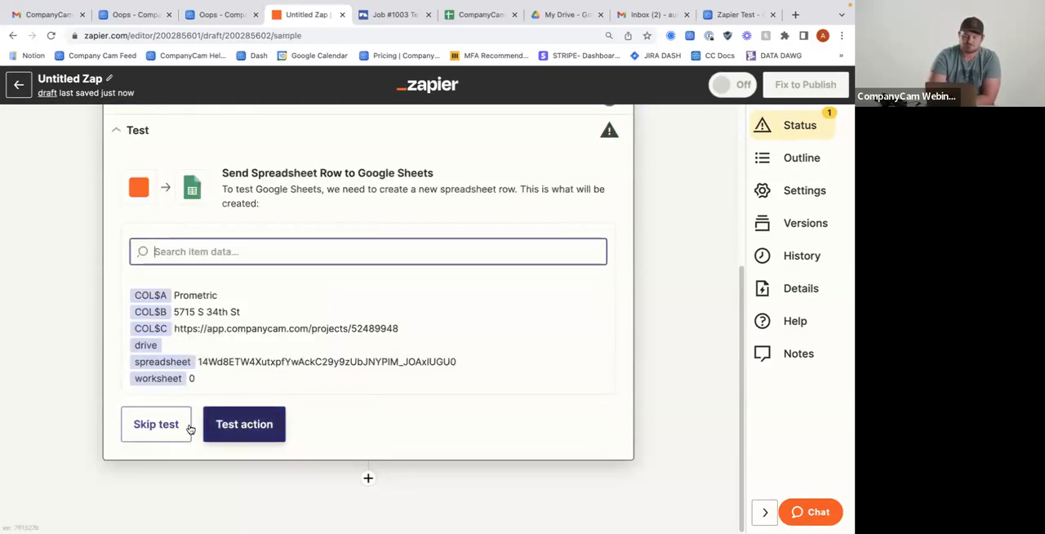
click(219, 430)
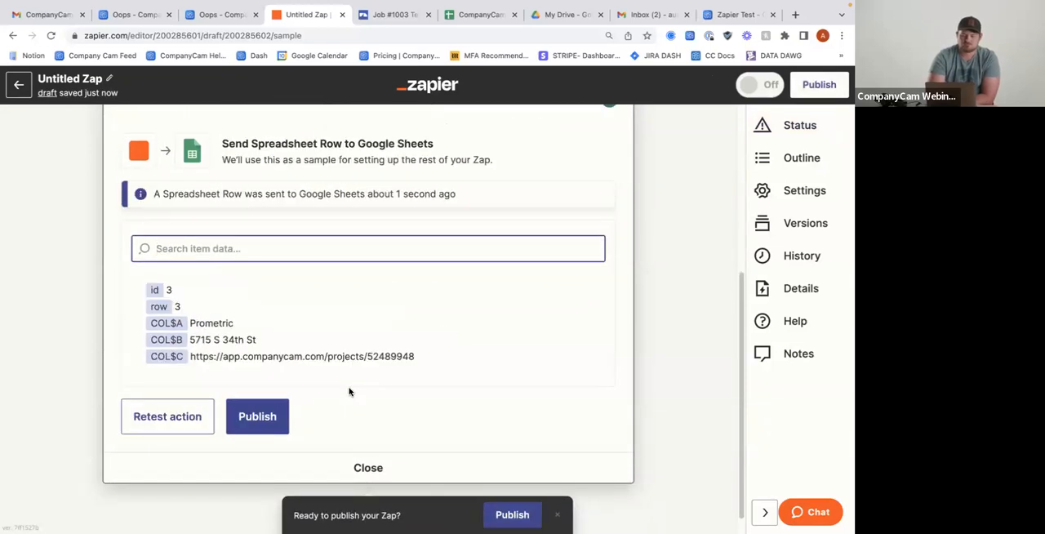
scroll(325, 303, up, 1)
scroll(324, 303, down, 1)
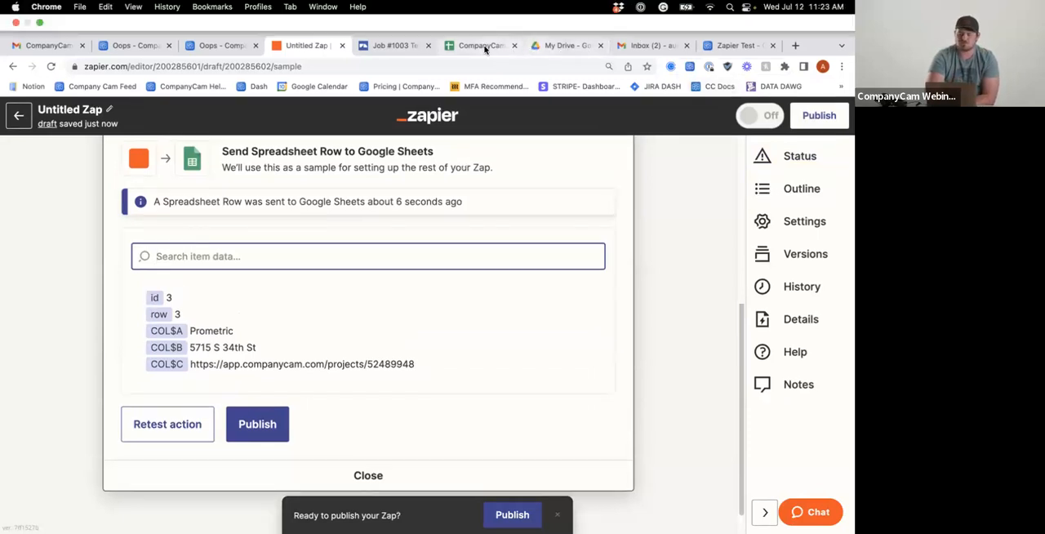
Switch to the CompanyCam Zapier Test spreadsheet and open the project link in the Prometric row to view the project
click(483, 46)
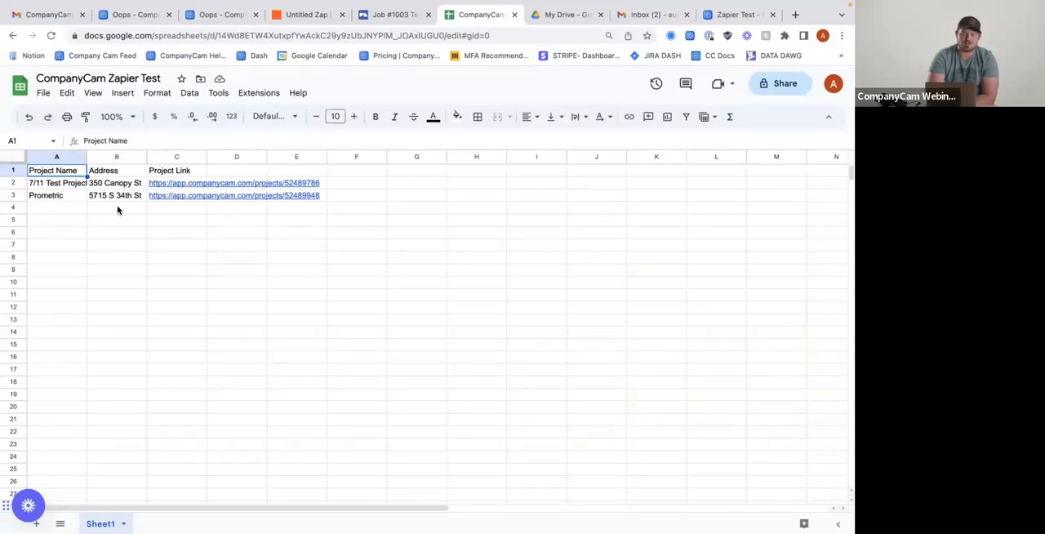
click(212, 200)
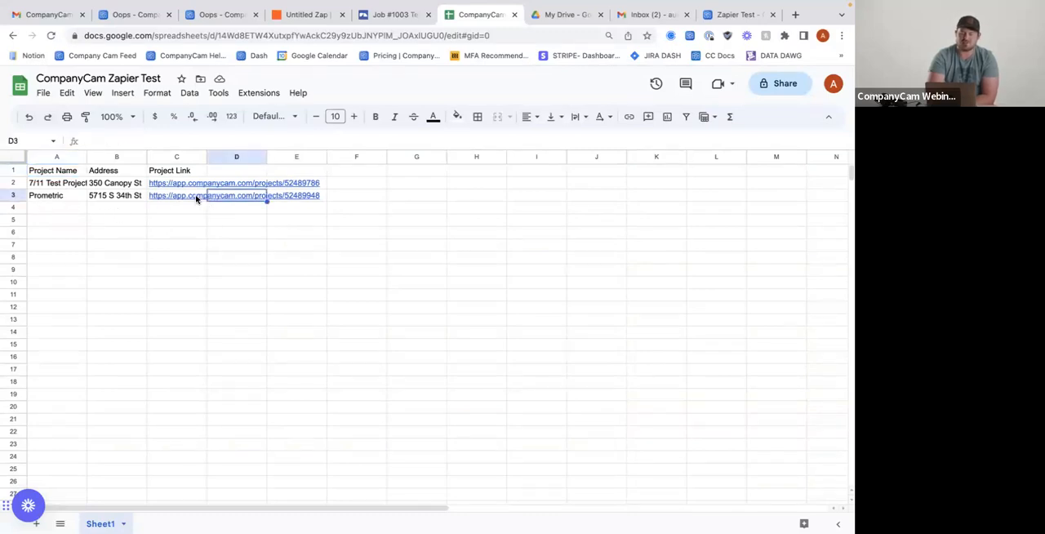
click(197, 198)
click(232, 218)
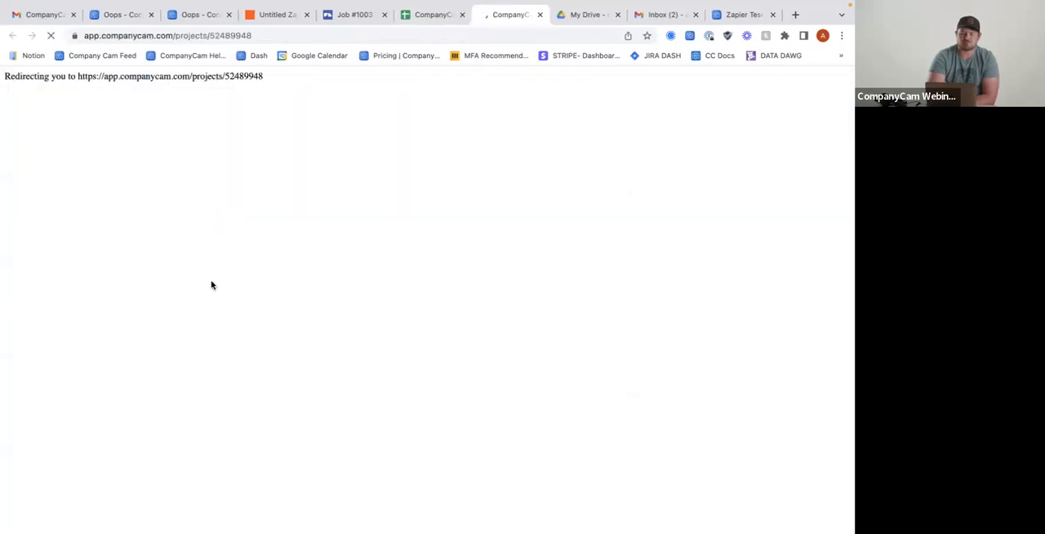
scroll(382, 360, down, 1)
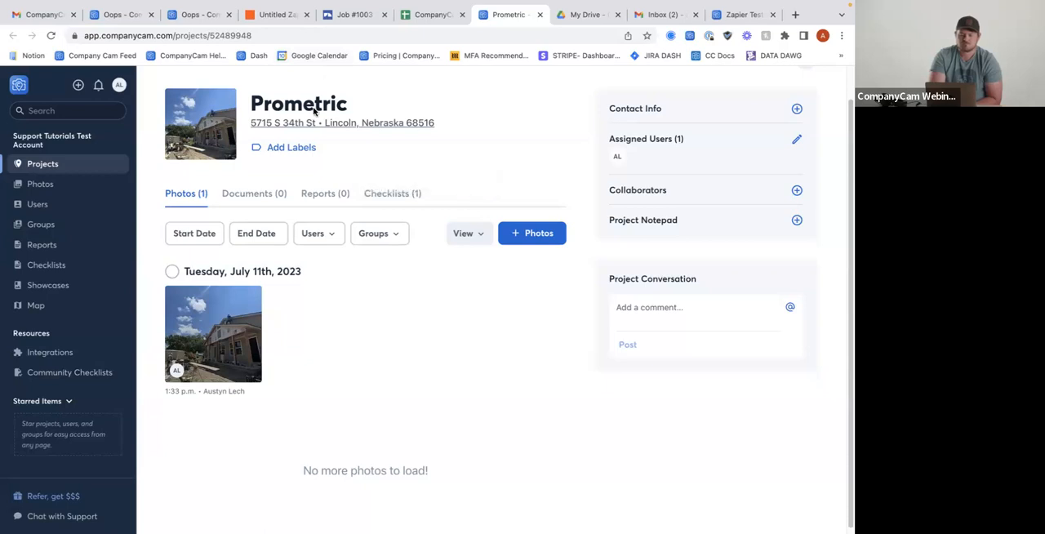
Switch back to Zapier and leave the editor to look through the list of Zaps
click(279, 16)
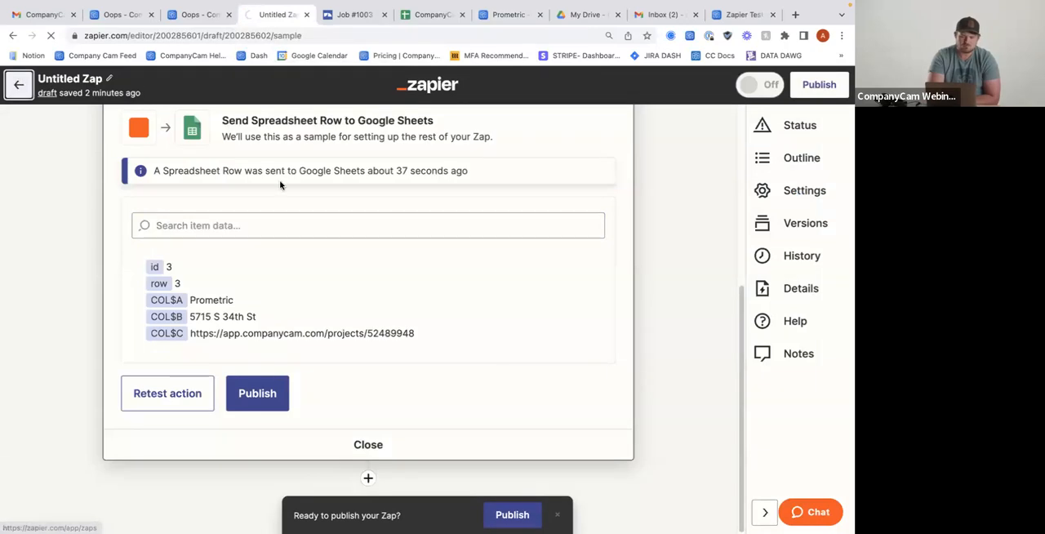
click(22, 80)
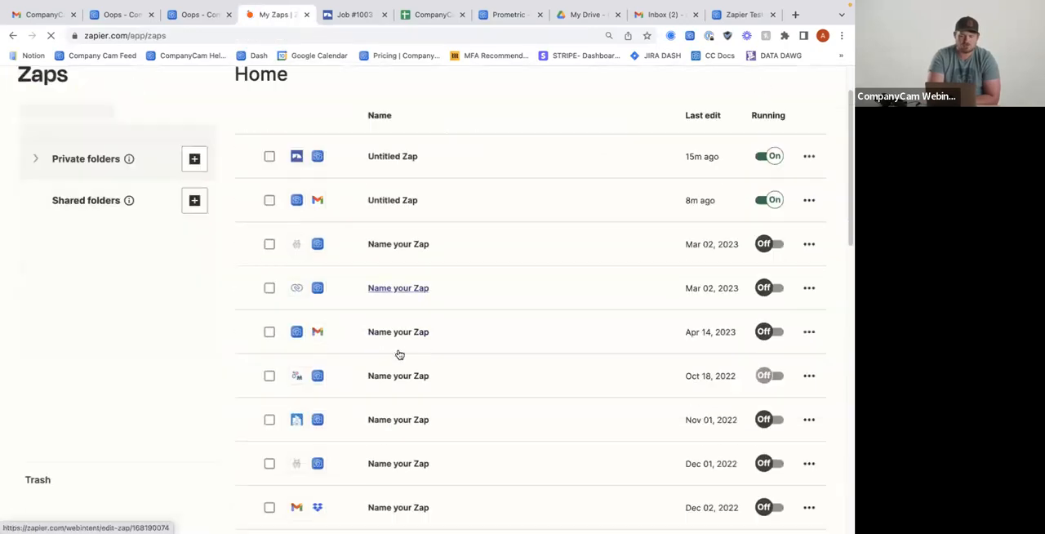
scroll(398, 353, down, 3)
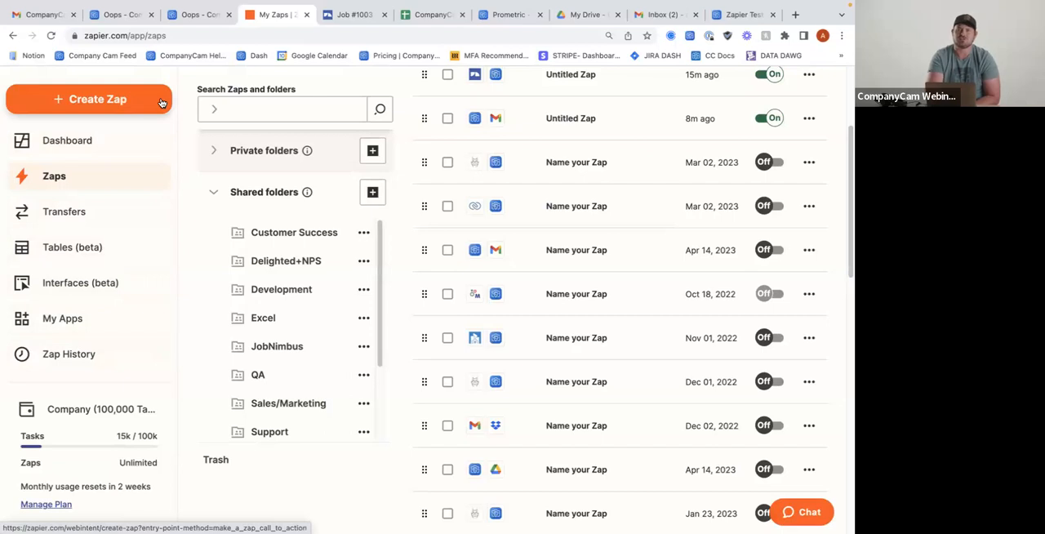
scroll(162, 103, up, 2)
Create a new Zap, search the trigger apps for "compa" and choose CompanyCam
click(155, 140)
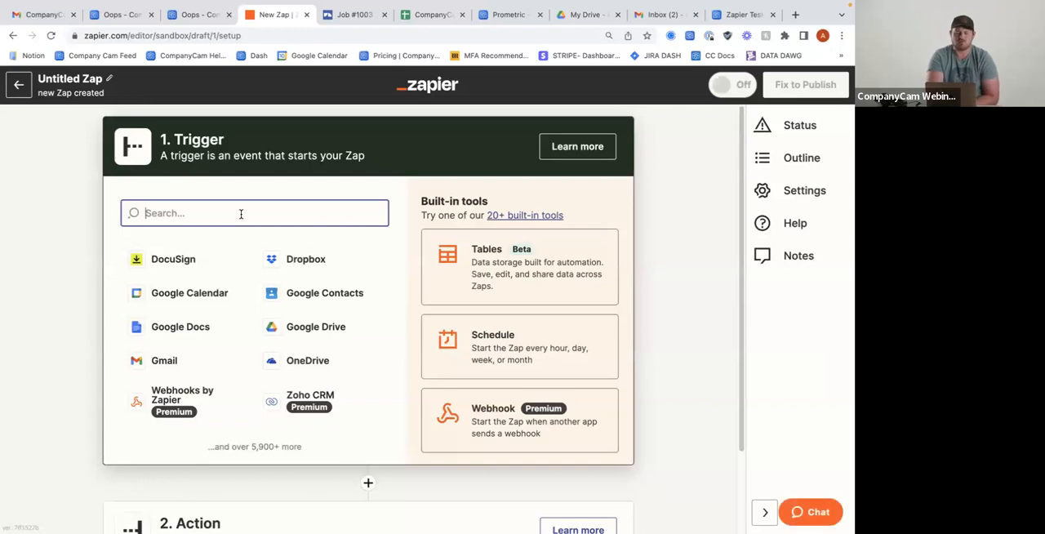
text(compa)
click(217, 262)
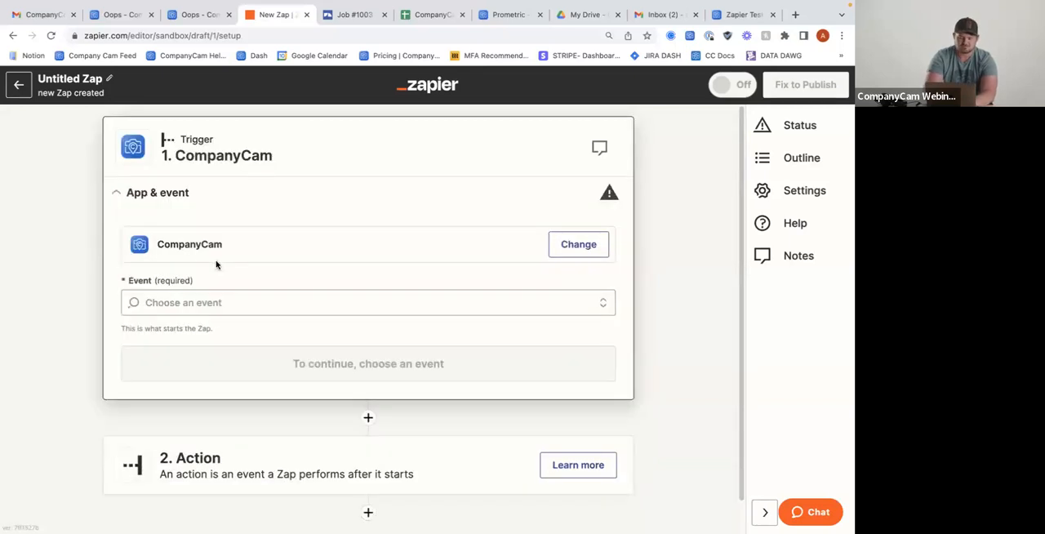
Set the CompanyCam trigger event to New Project and continue to the account stage
click(210, 303)
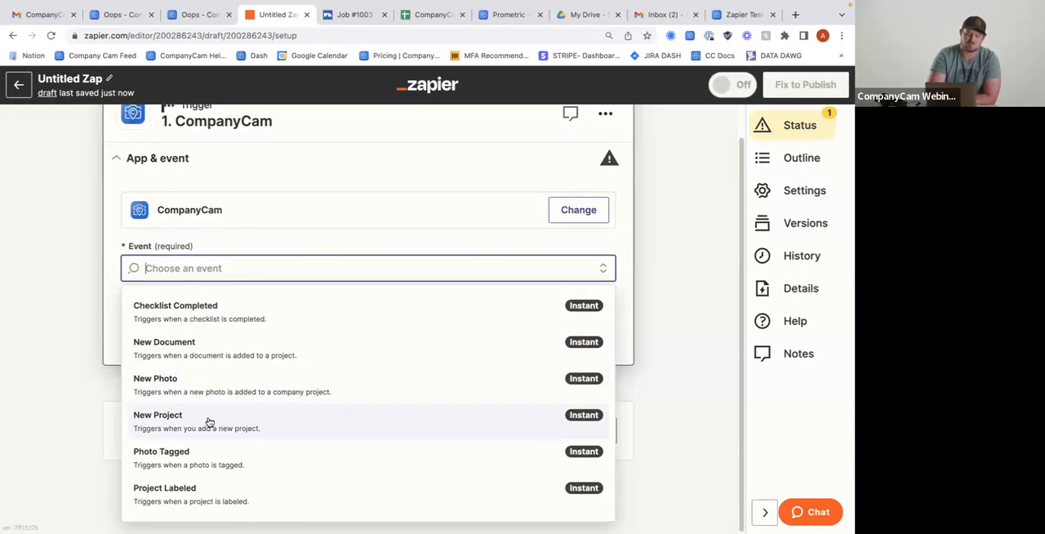
click(201, 421)
click(313, 339)
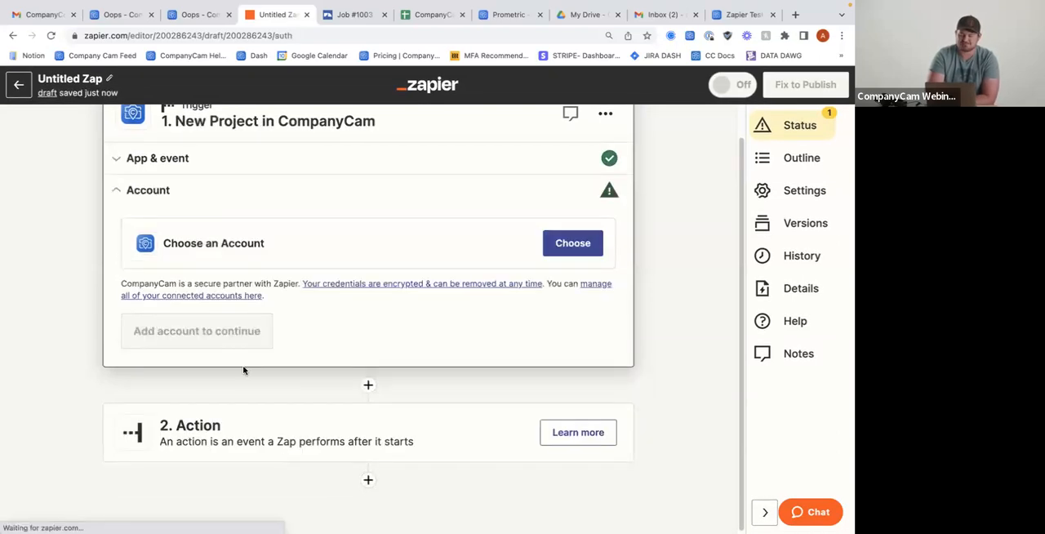
Choose the CompanyCam support account for the trigger, test the trigger and continue to the action step
click(570, 250)
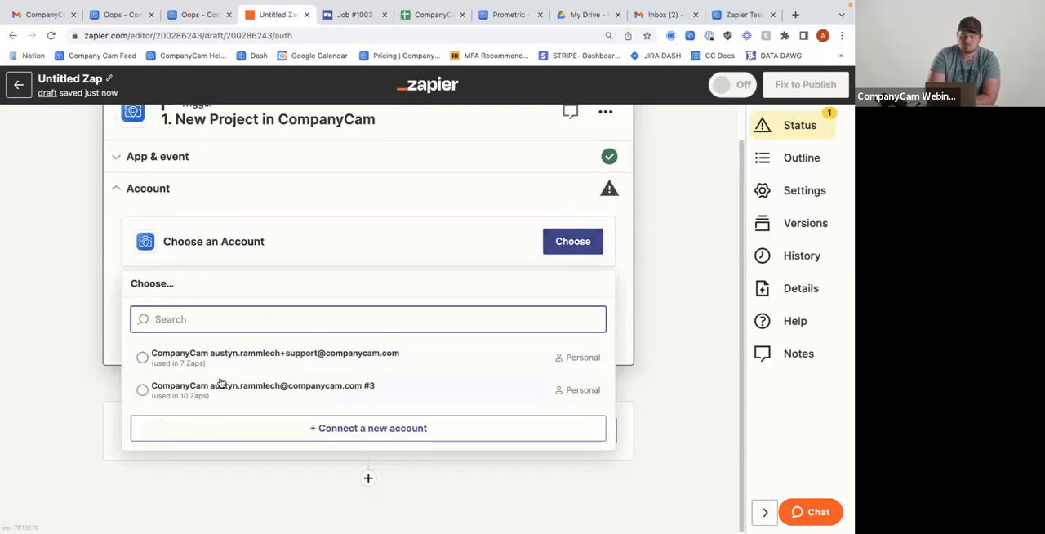
click(274, 360)
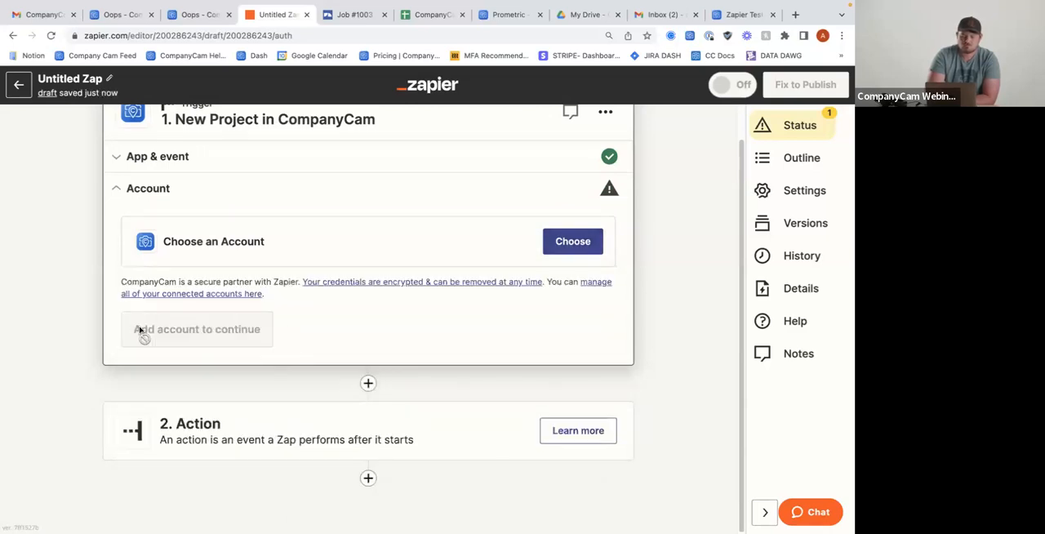
click(139, 331)
click(368, 377)
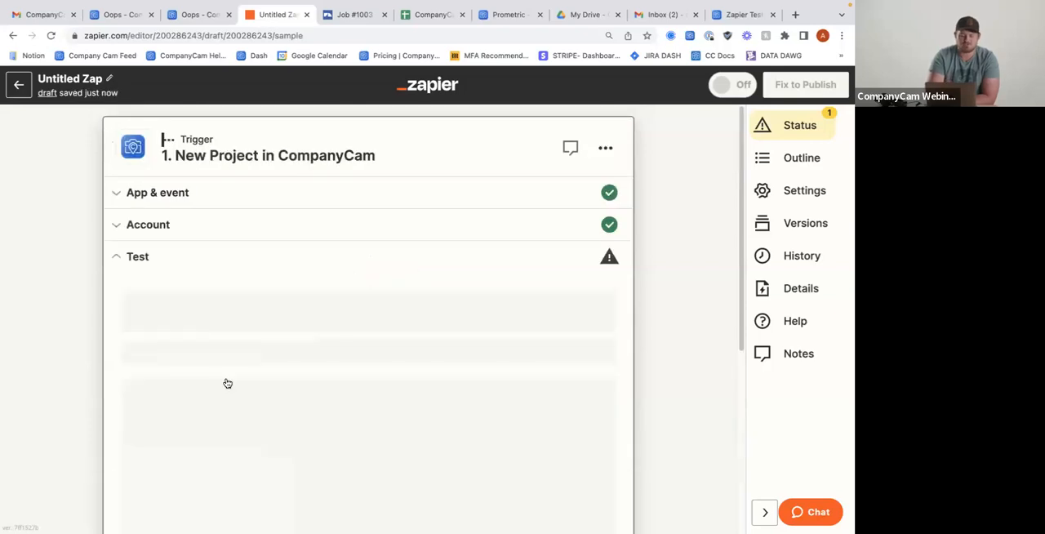
click(390, 437)
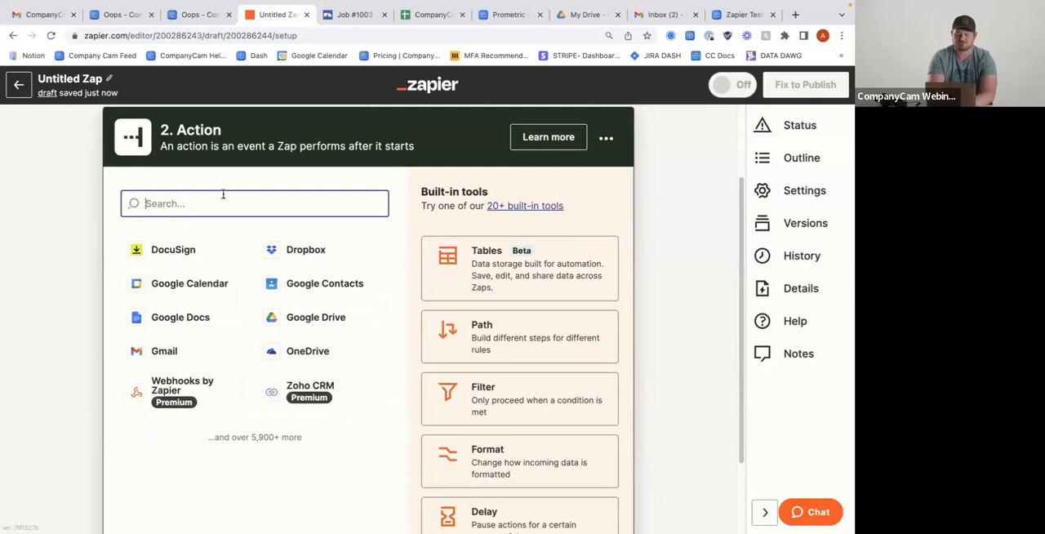
Search the action apps for "google drive" and choose Google Drive
text(google dr)
text(ive)
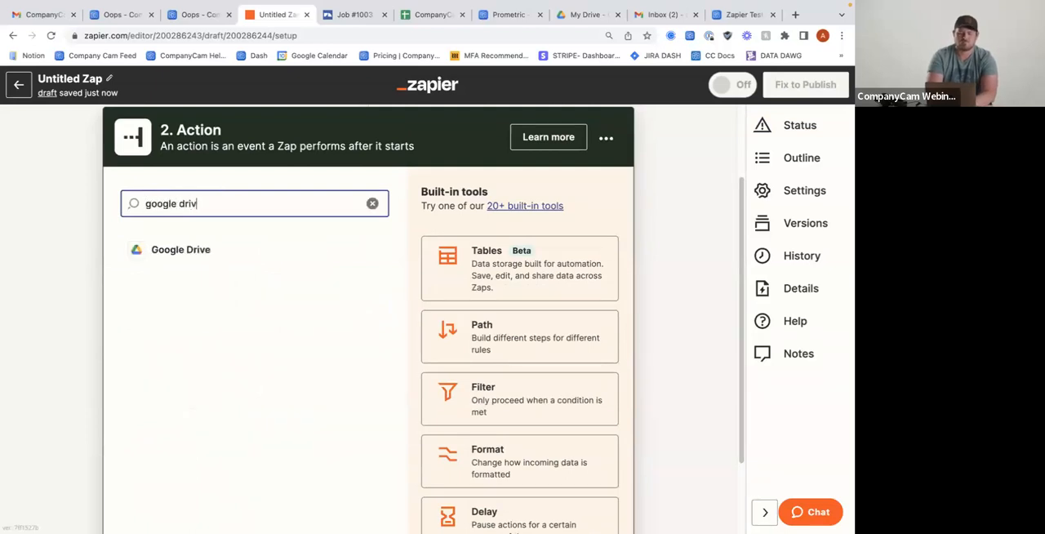
click(178, 250)
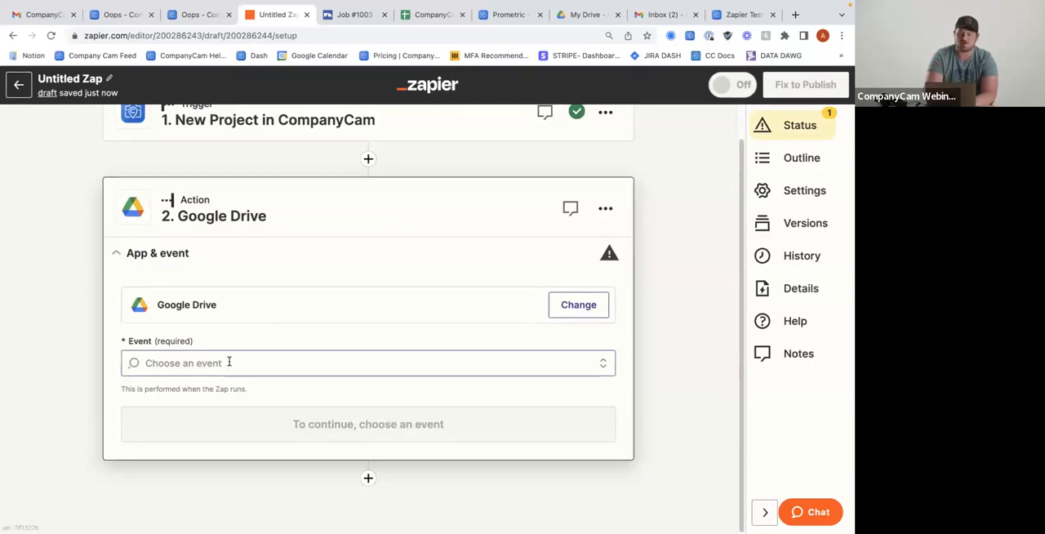
Look through the Google Drive action events and choose Upload File
scroll(232, 364, up, 1)
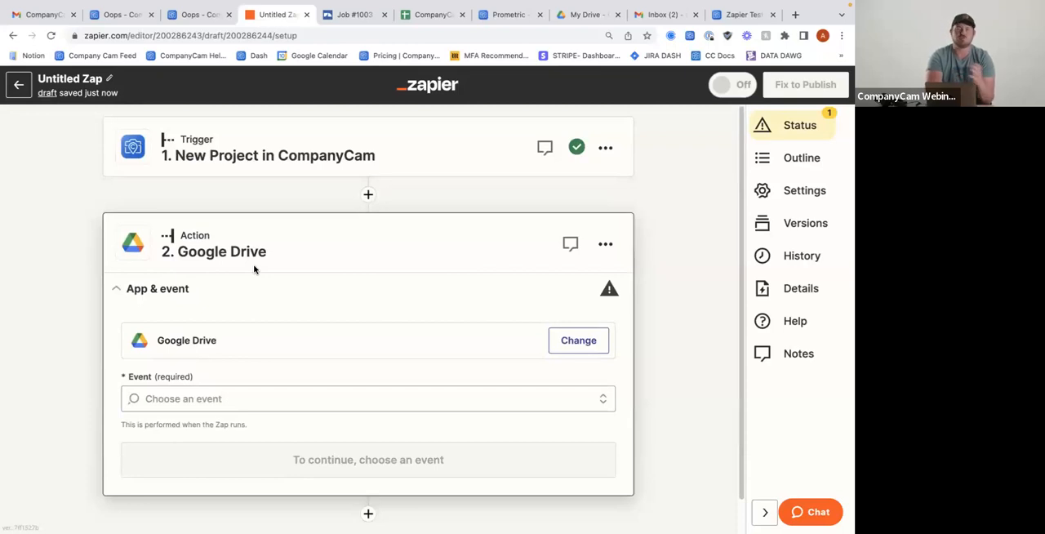
scroll(253, 272, down, 1)
click(214, 360)
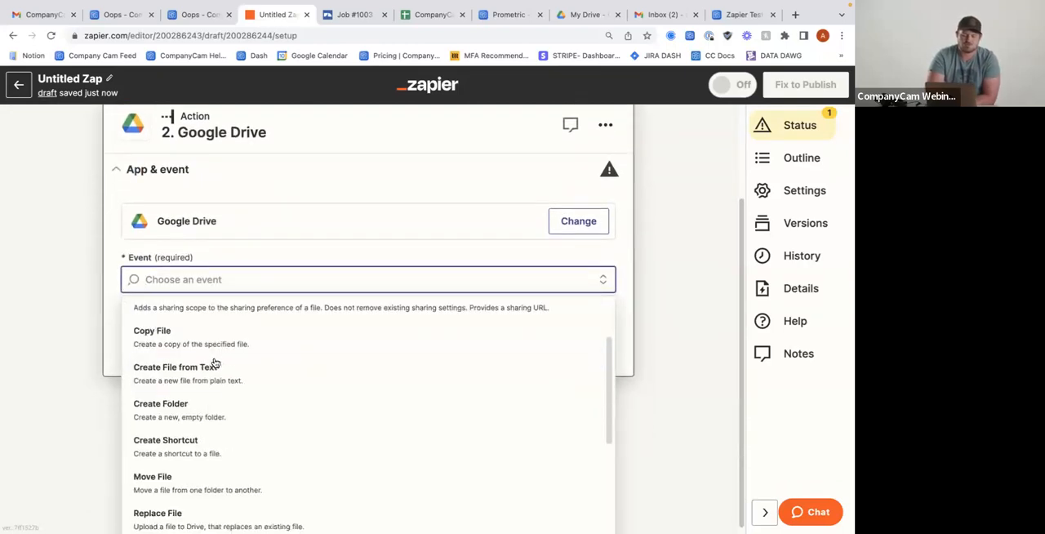
scroll(209, 410, down, 2)
scroll(209, 416, up, 4)
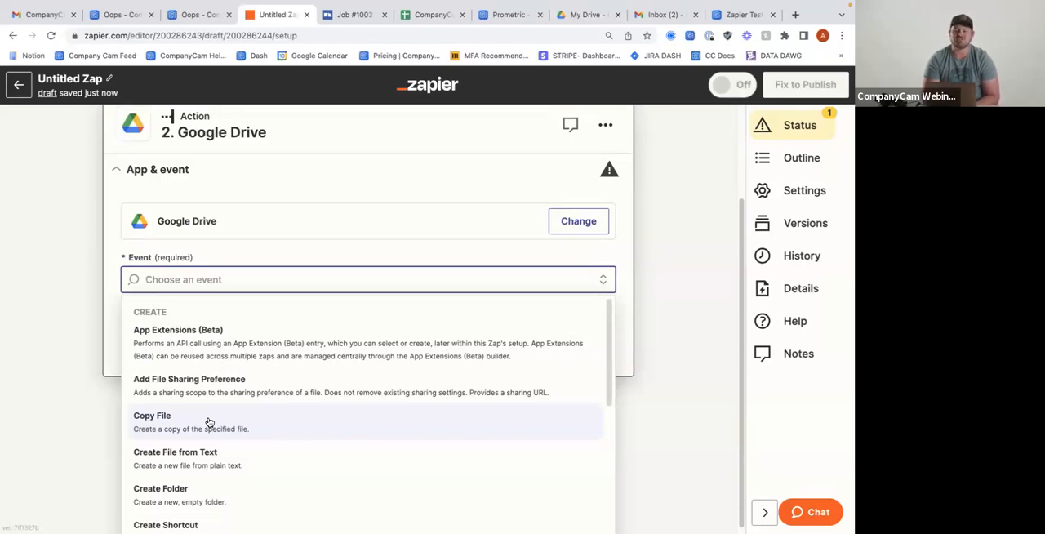
scroll(209, 422, down, 5)
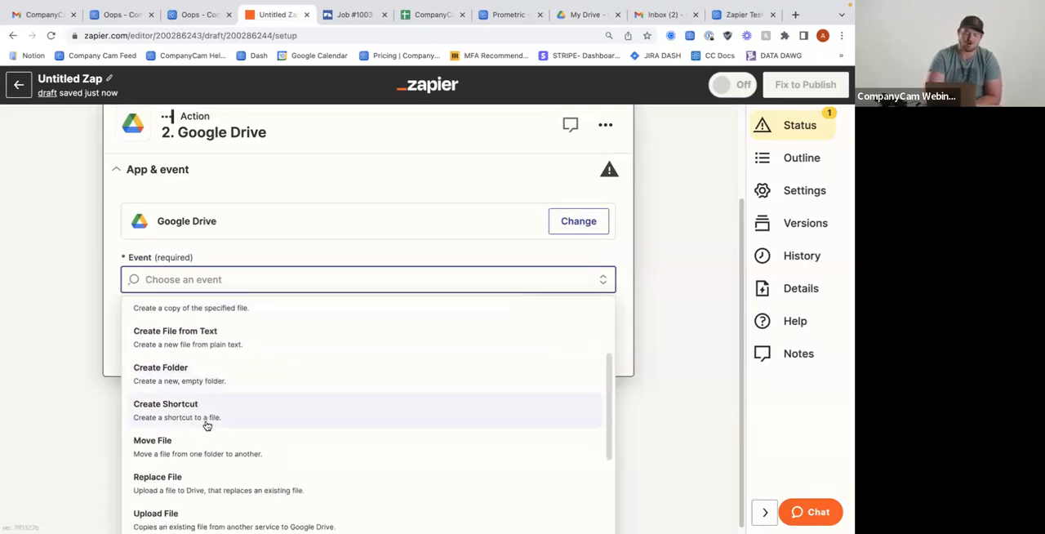
scroll(193, 465, up, 3)
scroll(193, 465, down, 3)
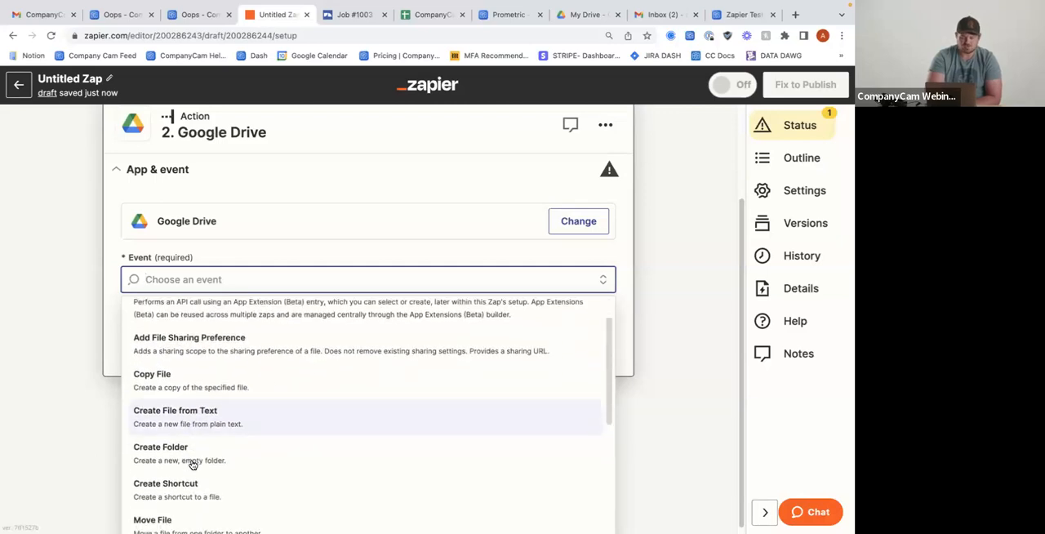
scroll(193, 464, up, 2)
scroll(192, 462, down, 3)
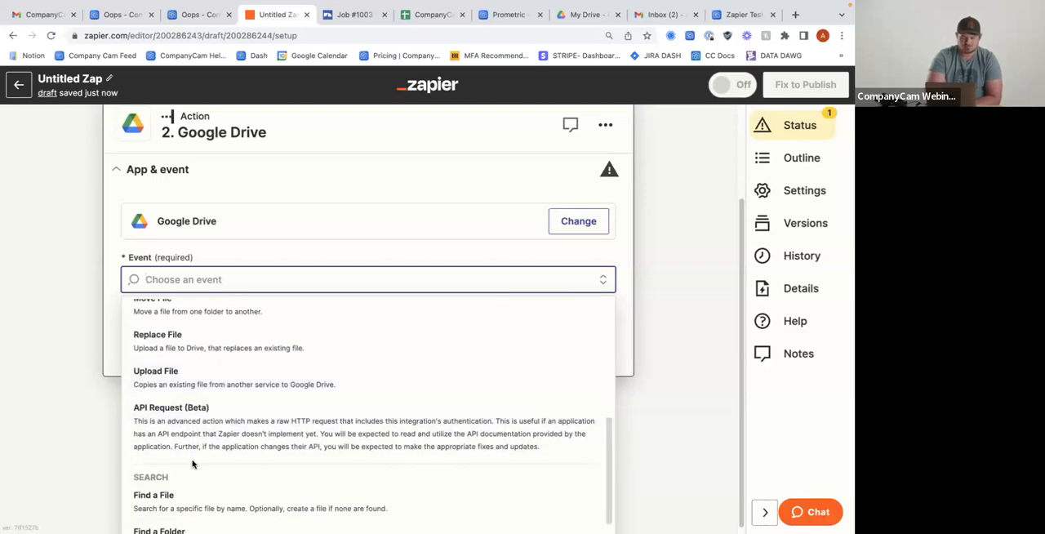
scroll(199, 397, up, 2)
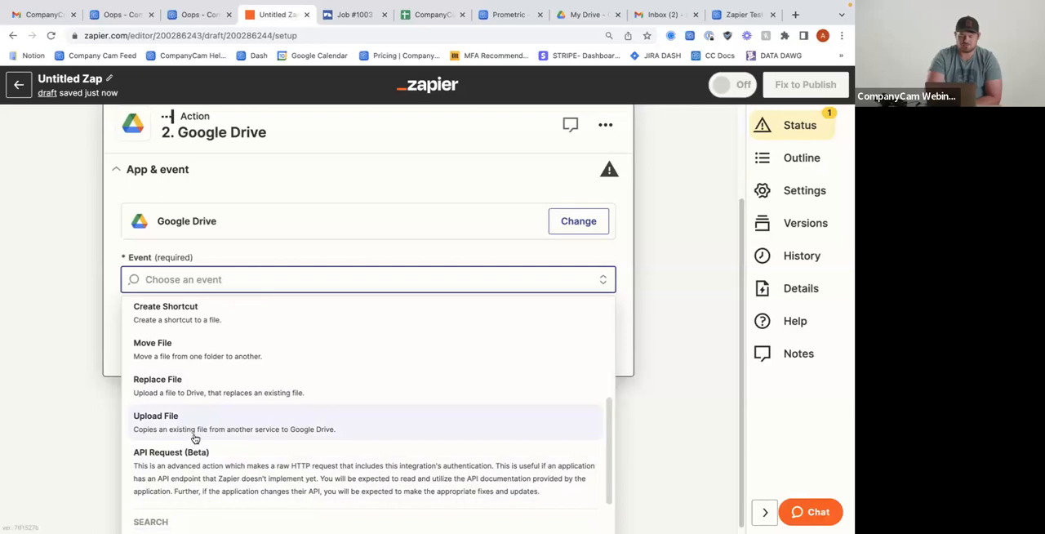
scroll(197, 432, down, 2)
scroll(197, 433, up, 2)
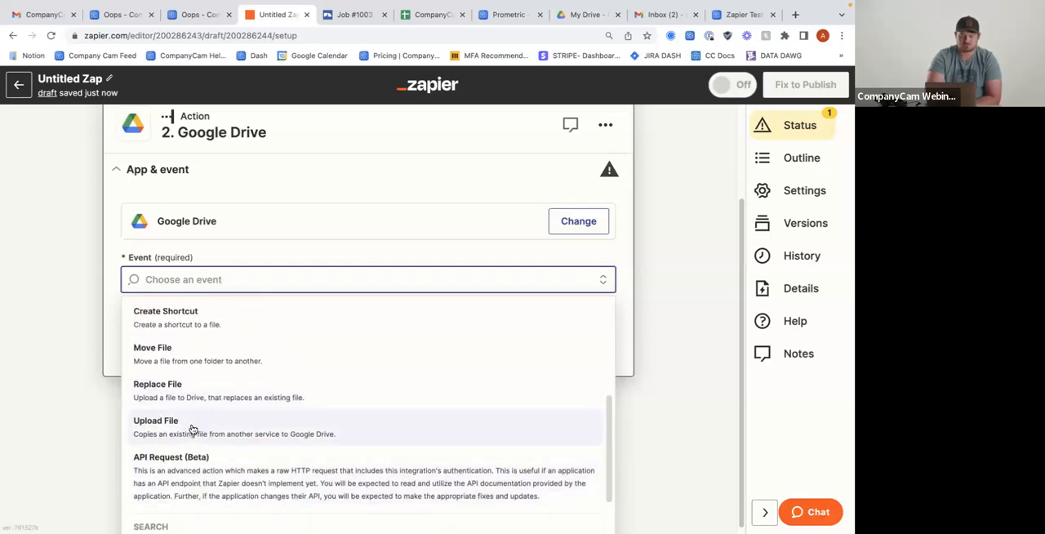
click(195, 423)
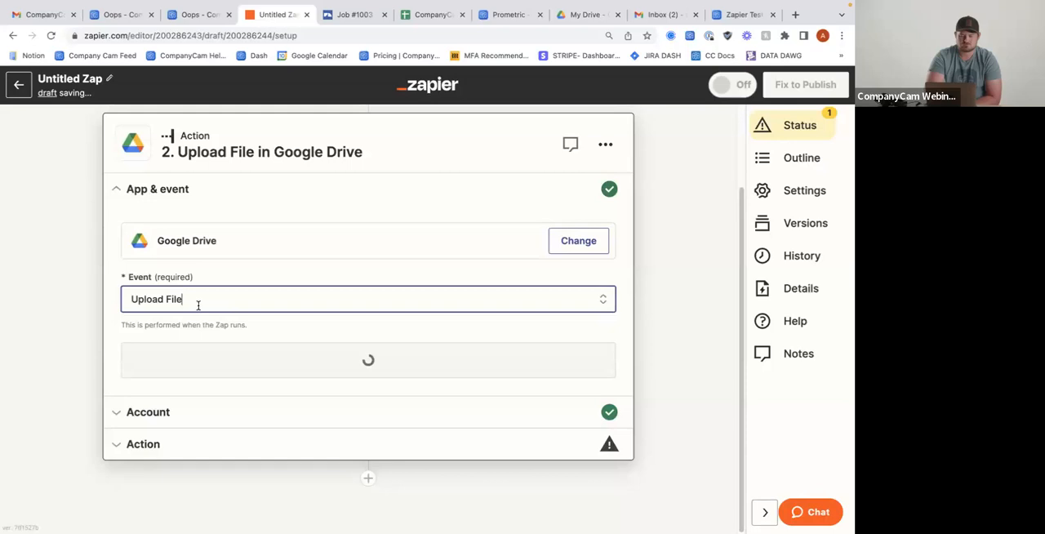
Continue with the connected Google Drive account to the action fields and reload the Zap editor page
click(190, 360)
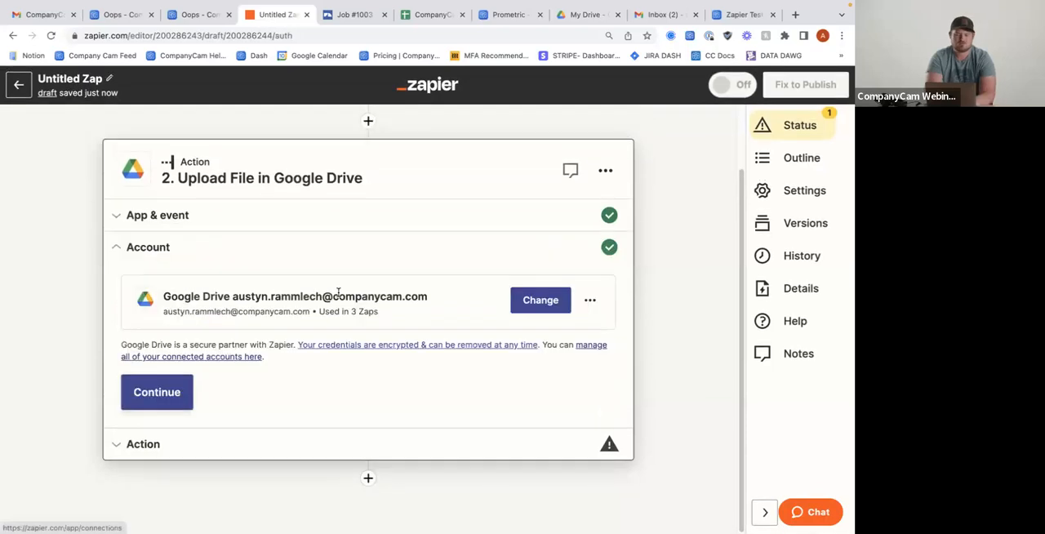
click(169, 392)
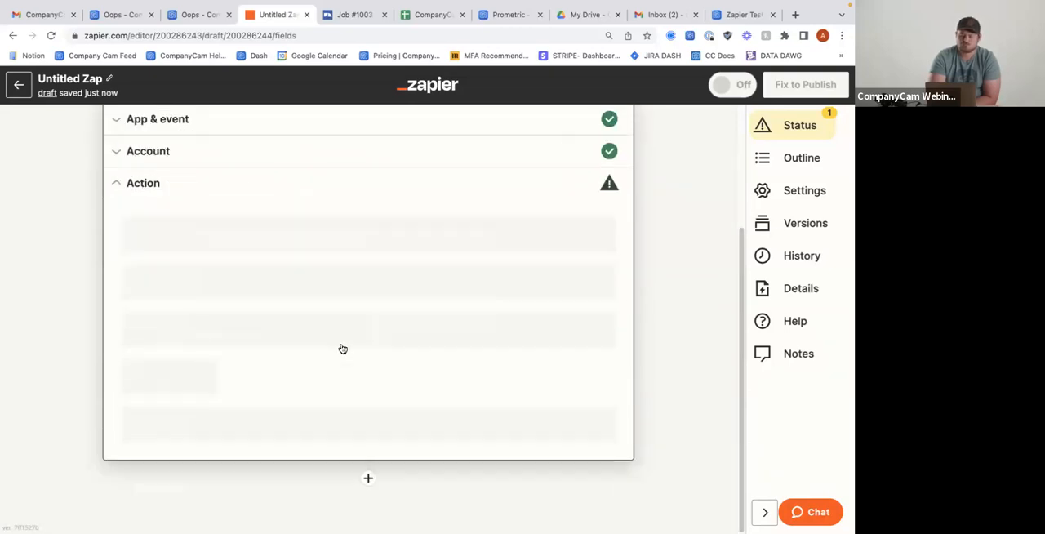
key(super+r)
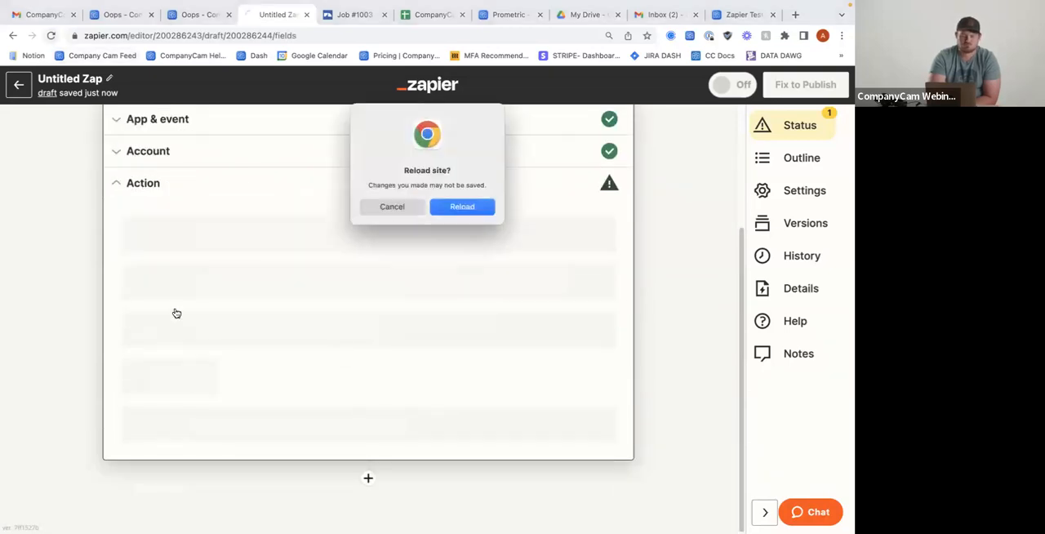
key(Escape)
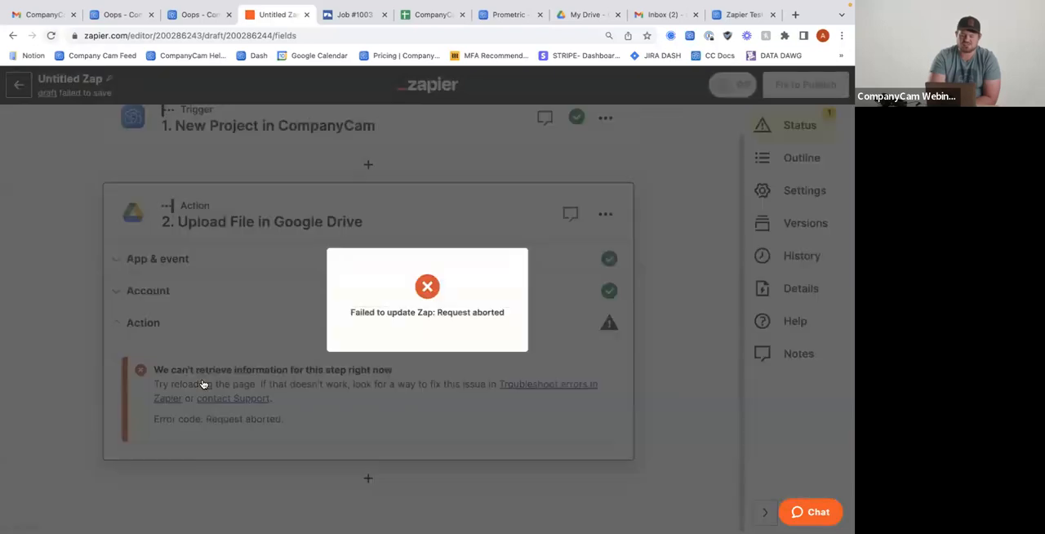
key(ctrl+r)
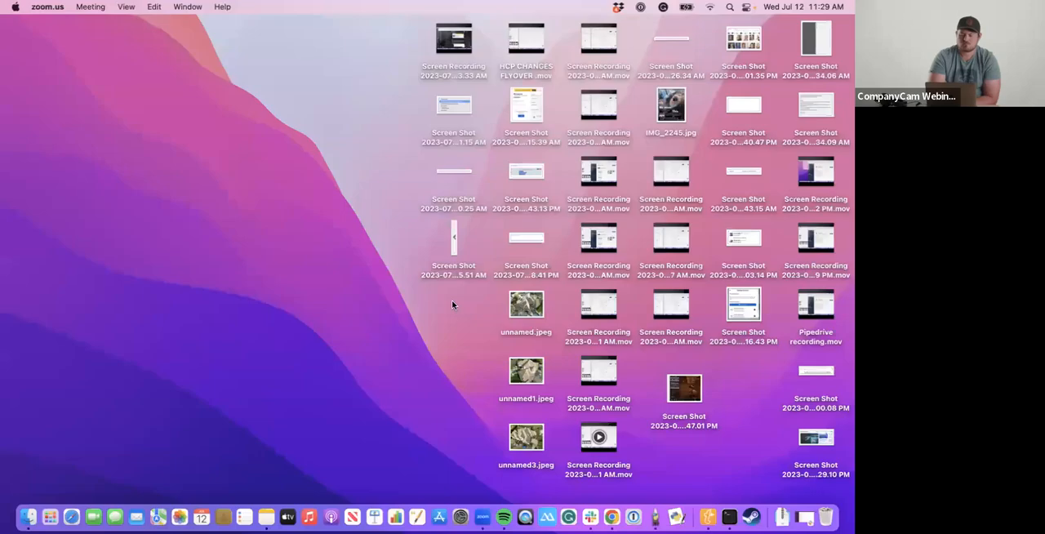
key(ctrl+Right)
Insert the Project Url from the New Project trigger into the Upload File action's File field
scroll(423, 289, up, 4)
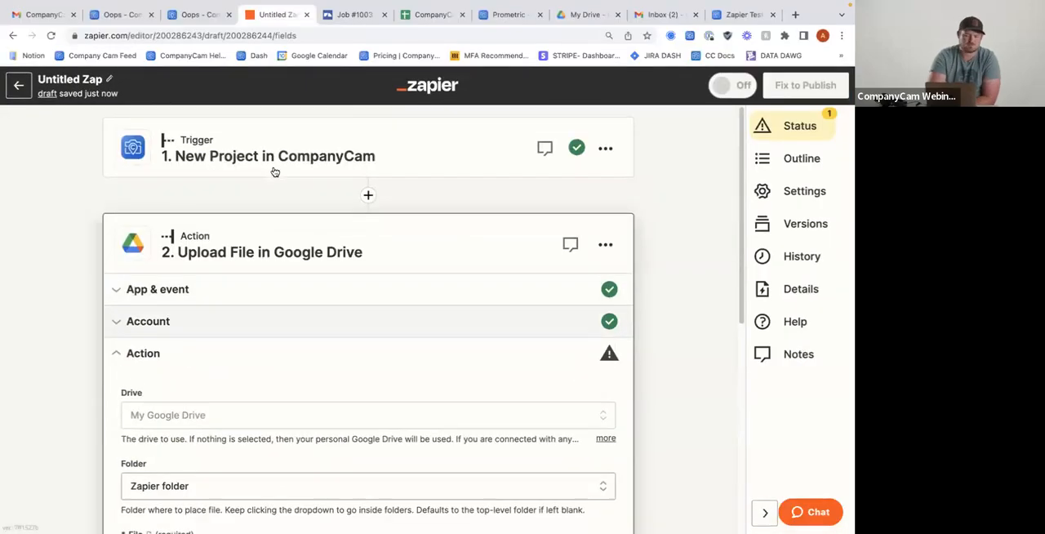
scroll(274, 265, down, 1)
scroll(275, 265, up, 1)
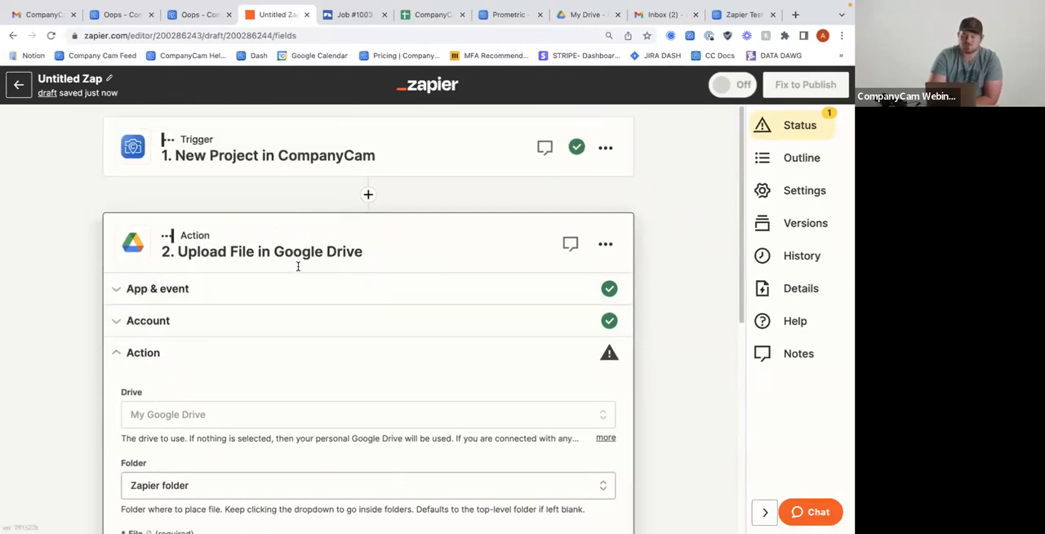
scroll(272, 266, down, 1)
scroll(258, 251, down, 2)
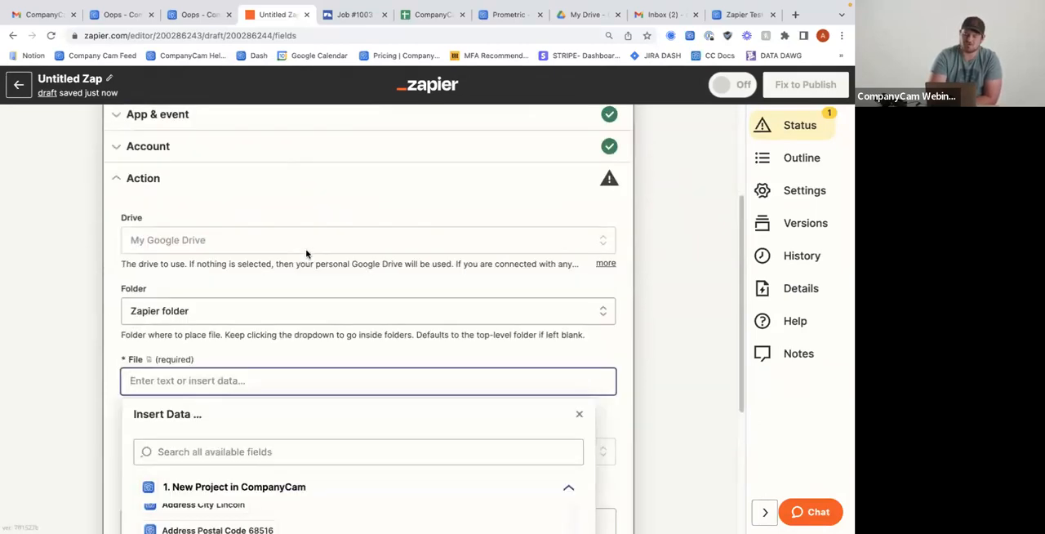
scroll(280, 231, up, 3)
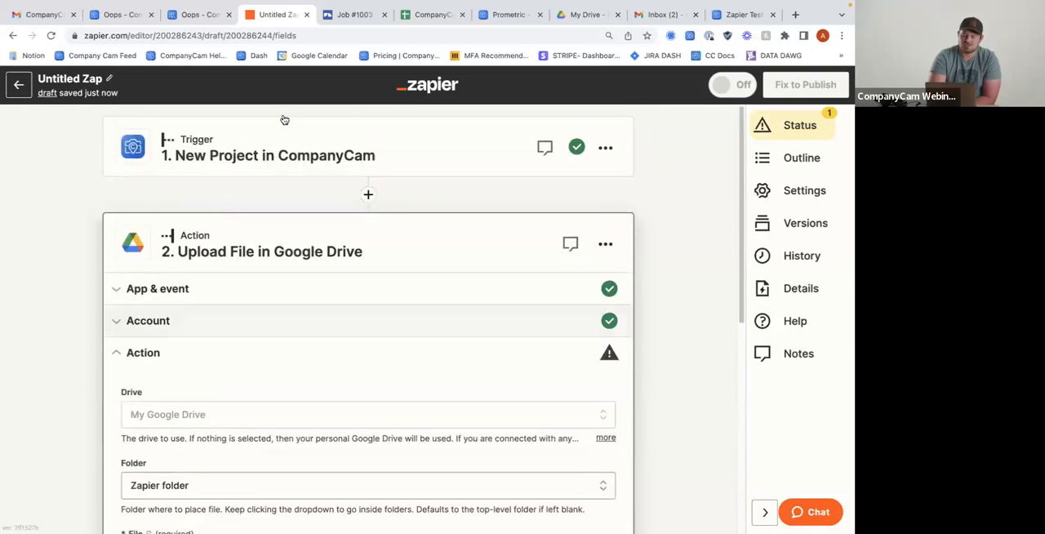
scroll(250, 163, down, 3)
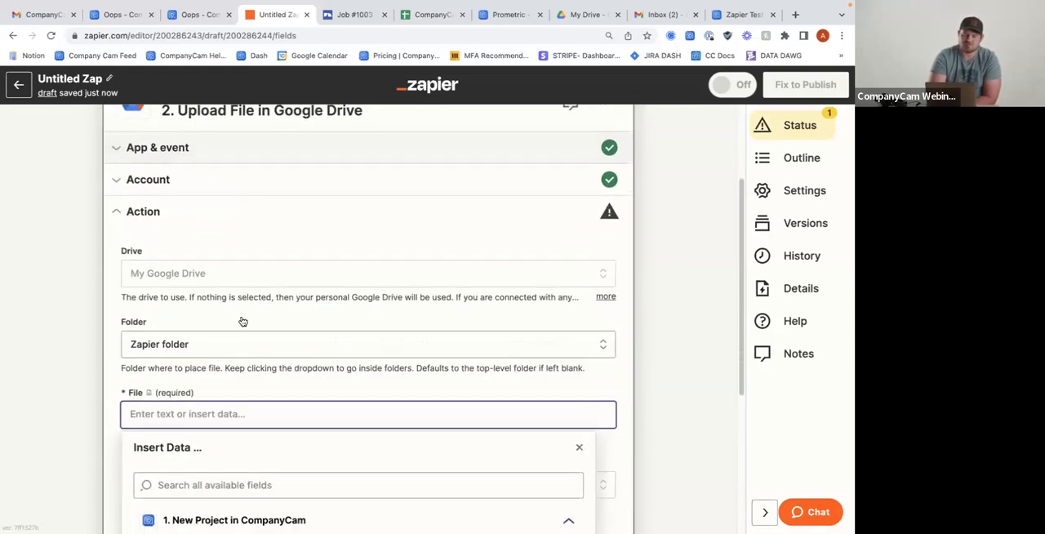
scroll(237, 310, down, 1)
scroll(198, 280, down, 2)
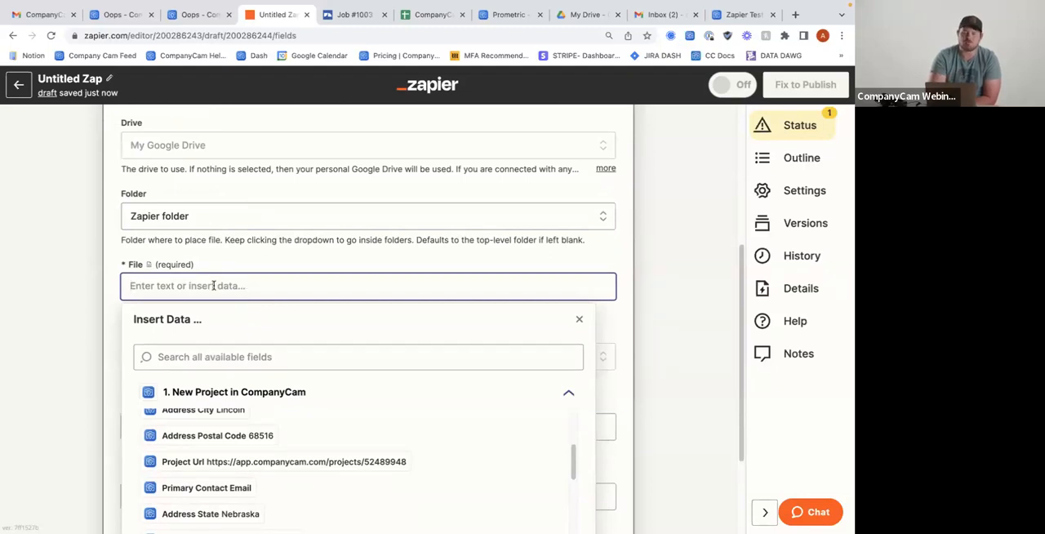
scroll(213, 286, down, 1)
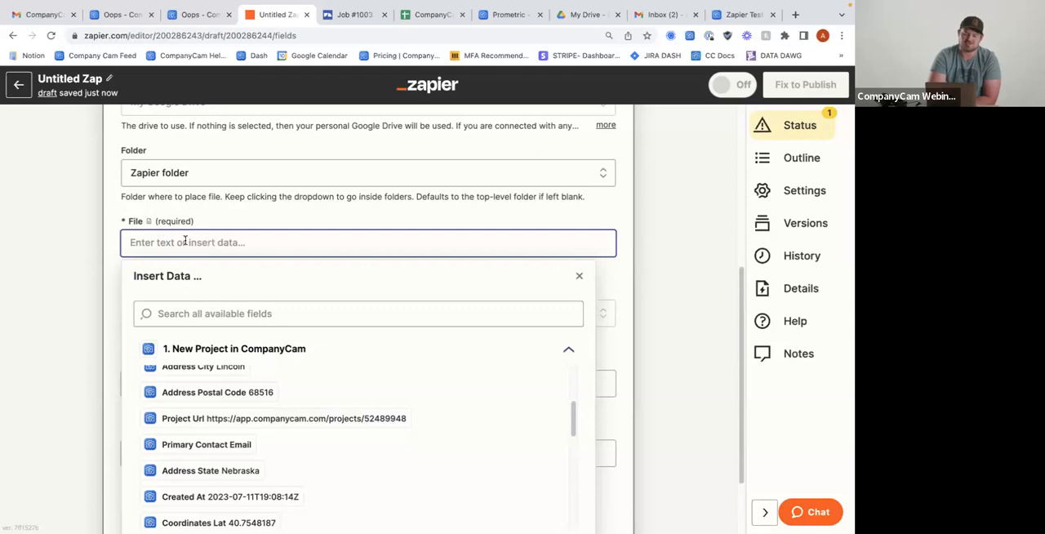
scroll(186, 242, down, 1)
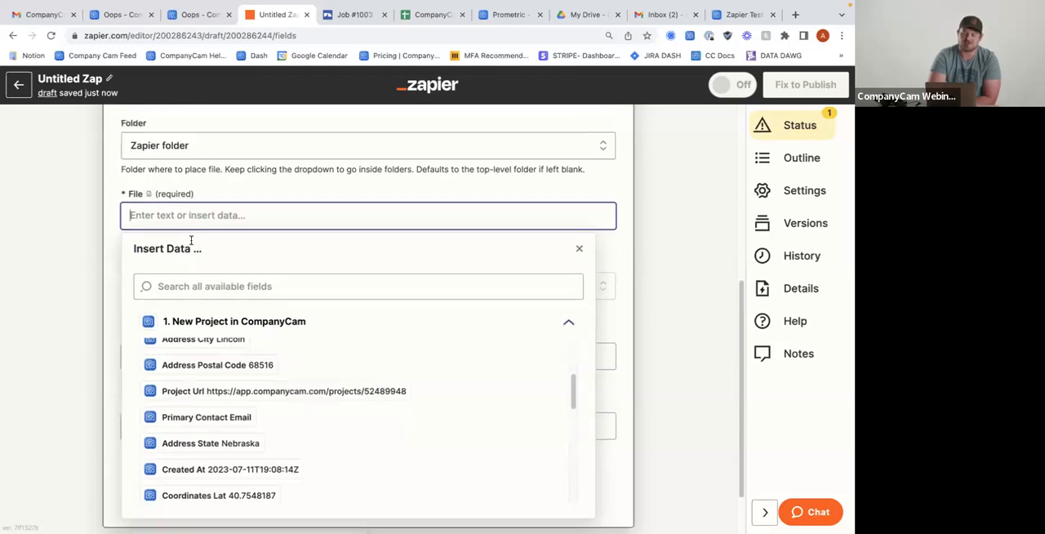
click(275, 394)
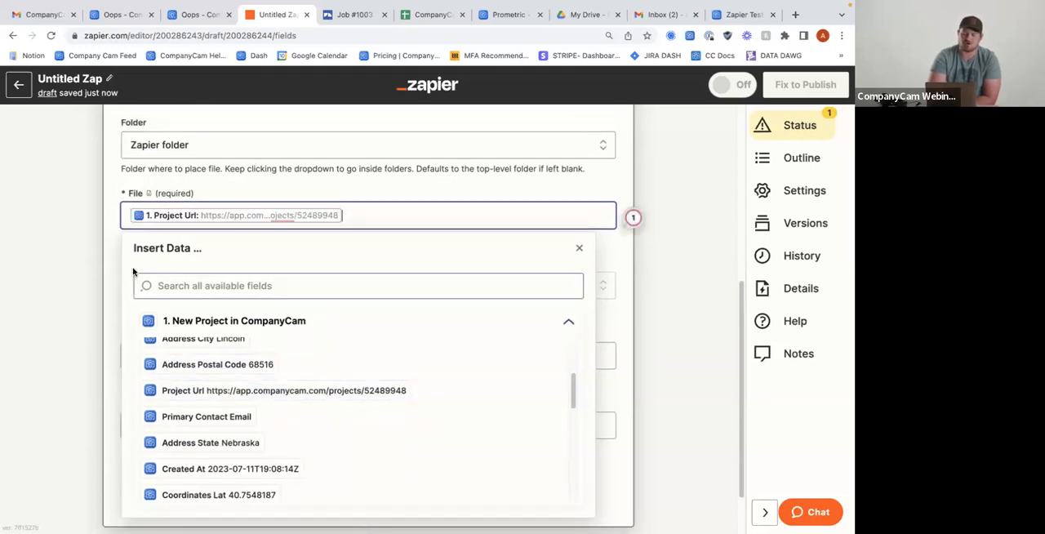
click(112, 258)
Set the Convert to Document option of the Upload File action to False
scroll(114, 263, down, 2)
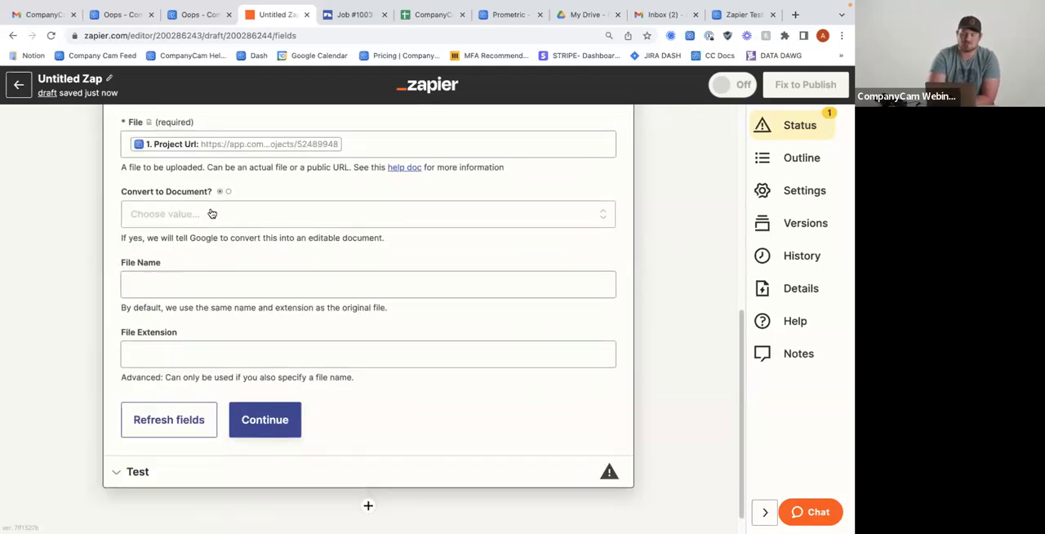
scroll(211, 213, down, 1)
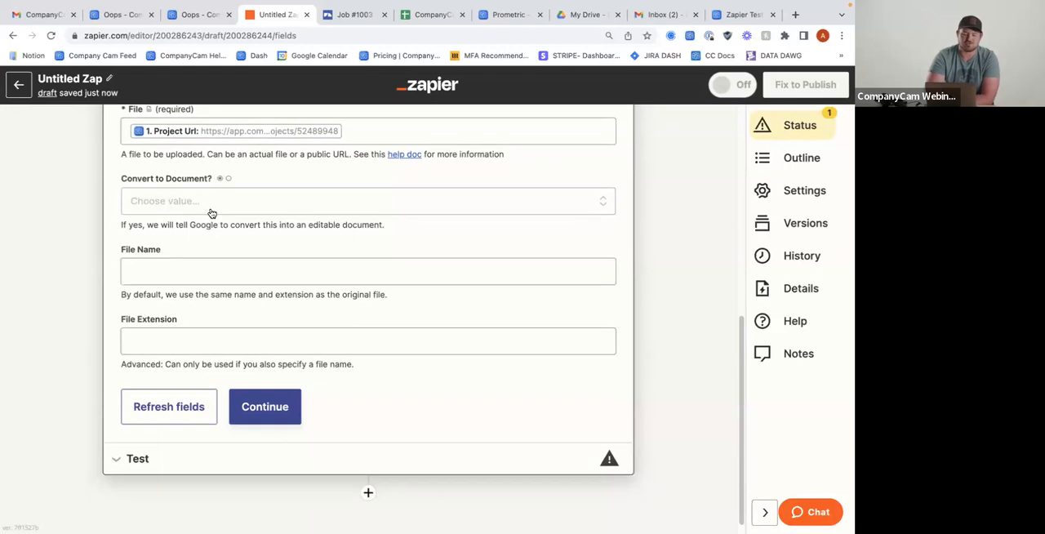
click(204, 205)
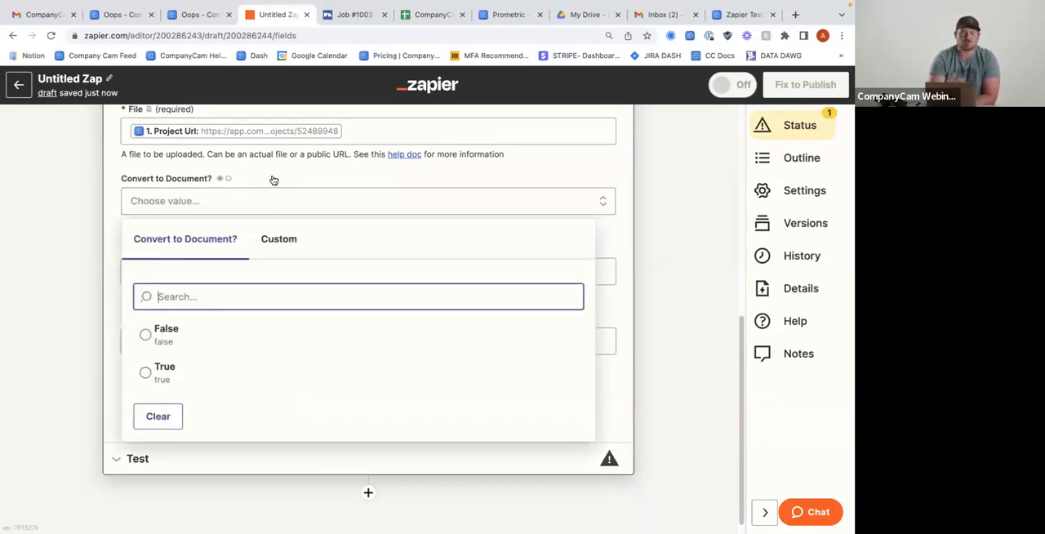
click(175, 338)
Set the Upload File action's File Name to the Name followed by the ID from the New Project trigger
click(186, 261)
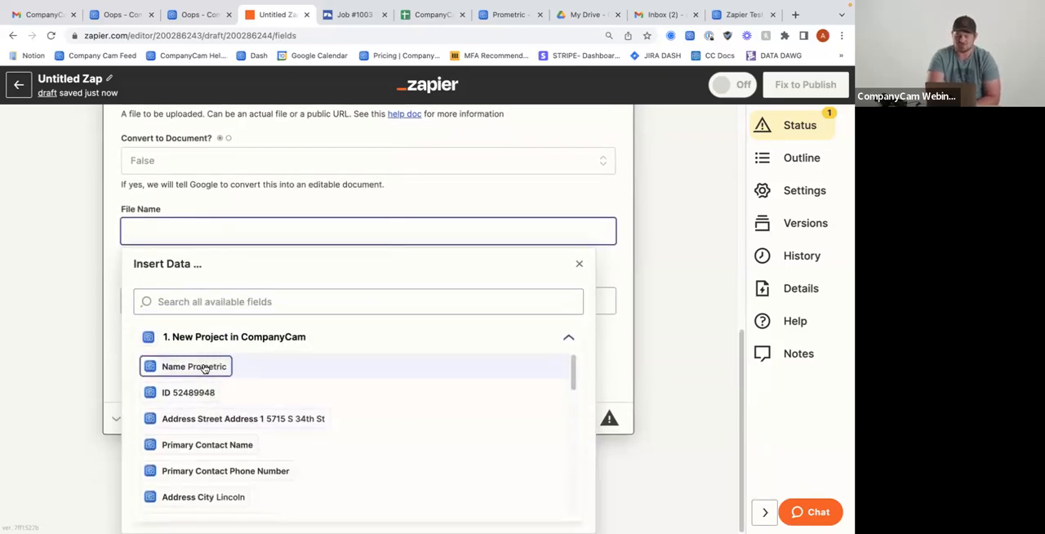
click(187, 368)
click(175, 393)
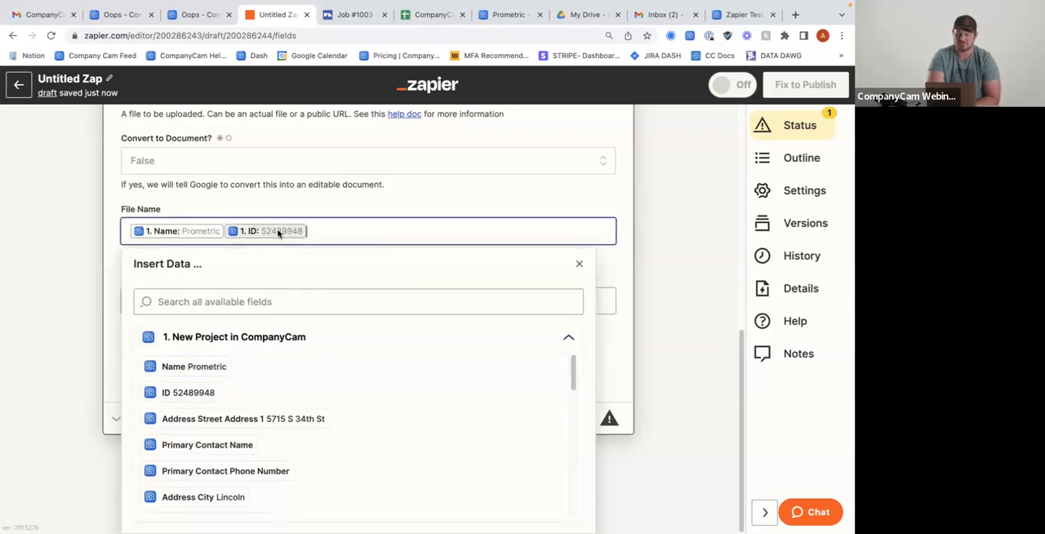
scroll(233, 369, down, 5)
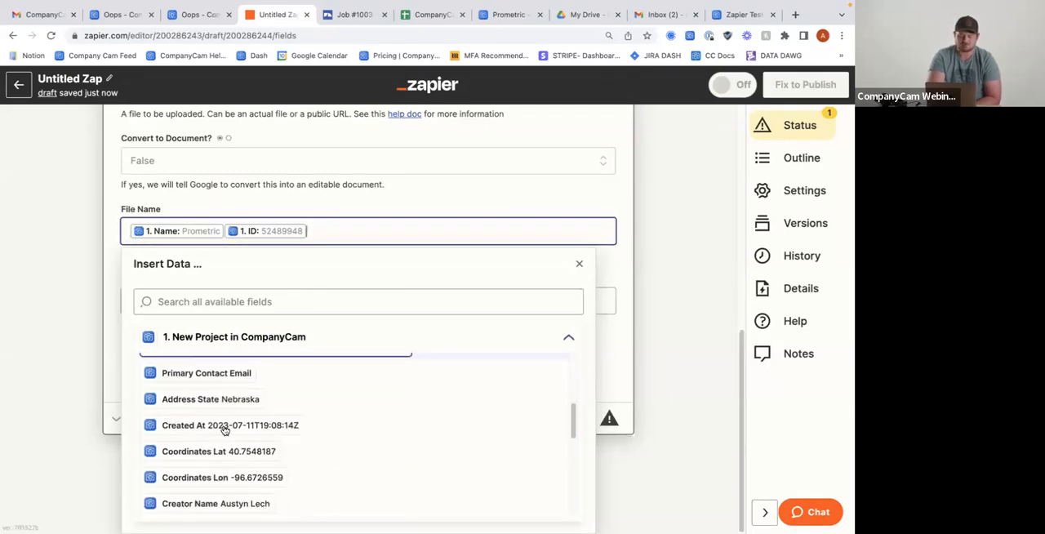
scroll(224, 430, down, 2)
click(107, 343)
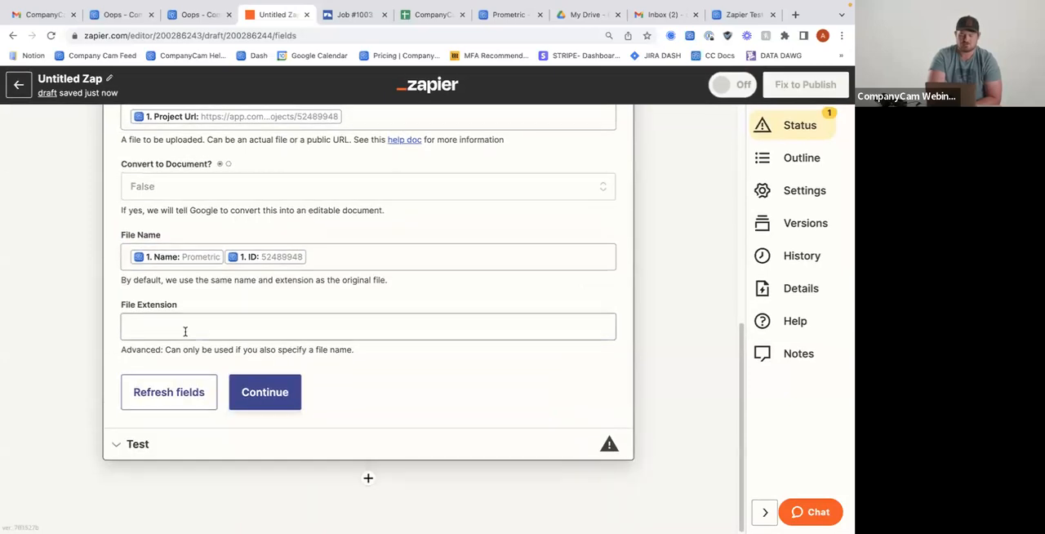
Continue to the test section, test the Google Drive Upload File action and look through the returned data
click(258, 395)
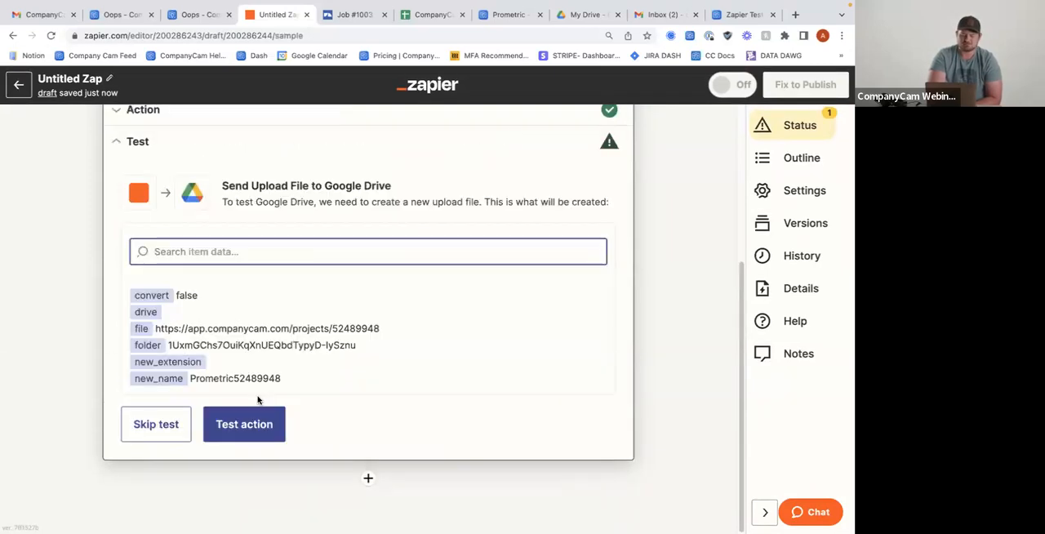
click(242, 425)
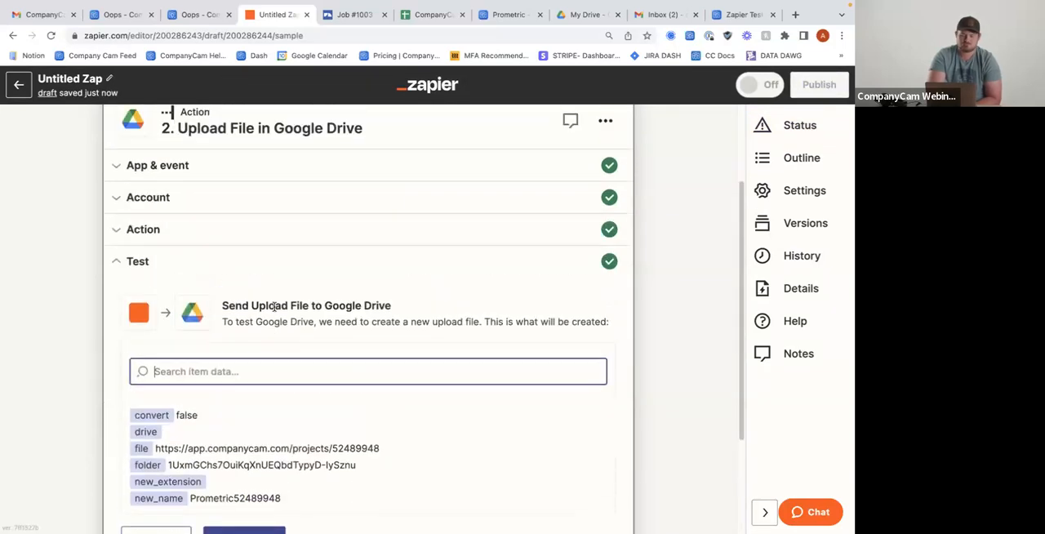
scroll(267, 299, down, 2)
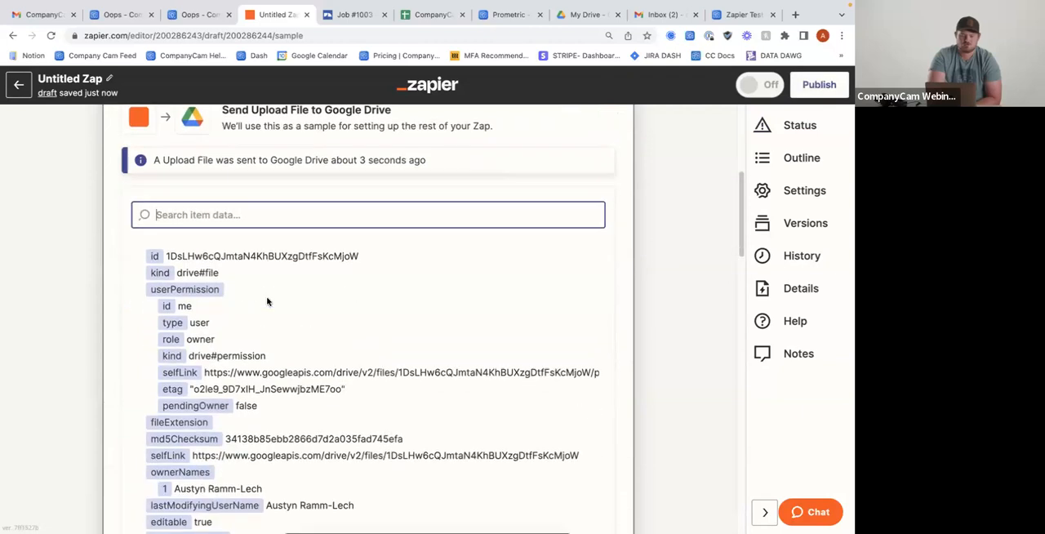
scroll(268, 297, up, 2)
scroll(267, 299, down, 1)
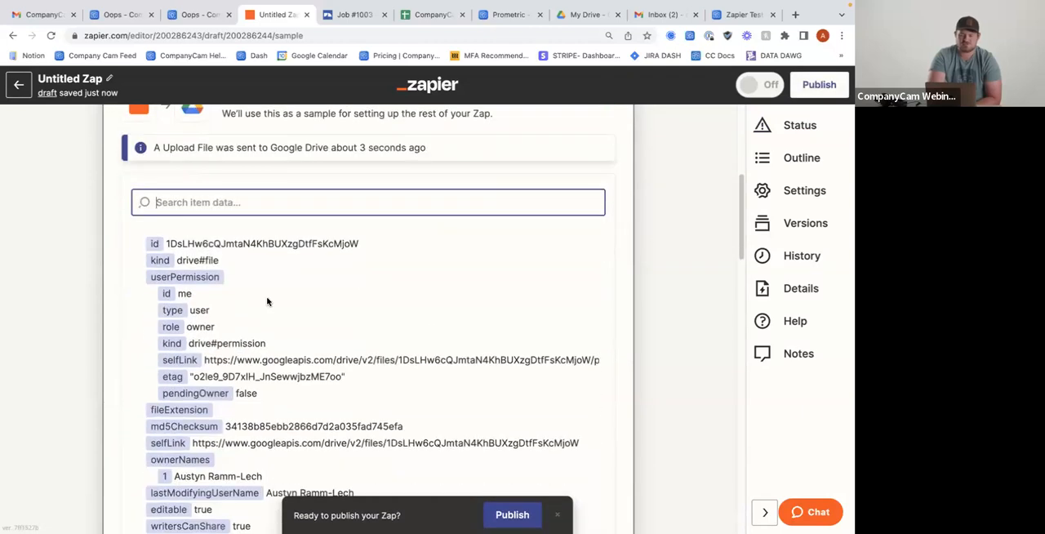
scroll(267, 299, up, 1)
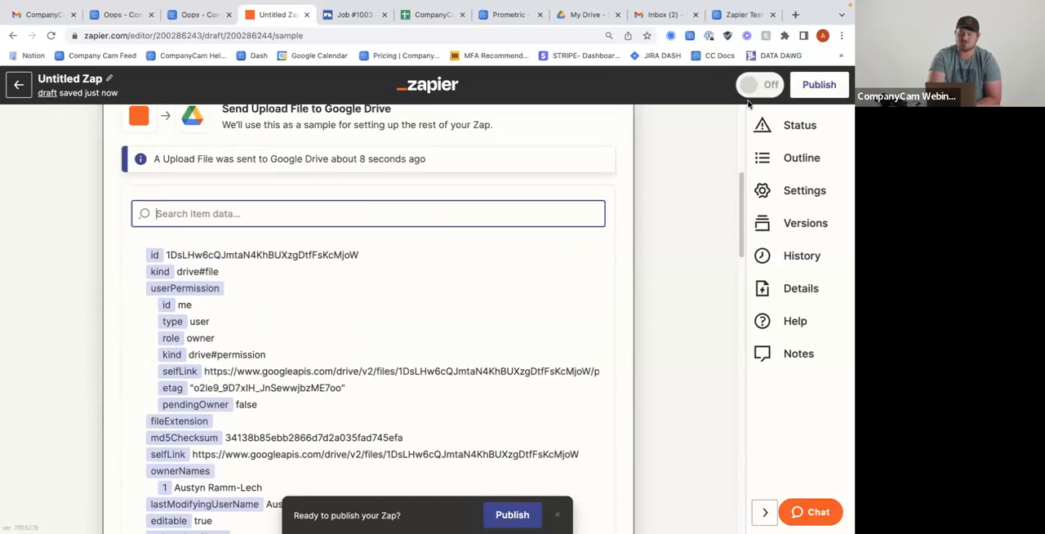
Switch to Google Drive and open the Zapier folder in My Drive to check the uploaded file
click(568, 50)
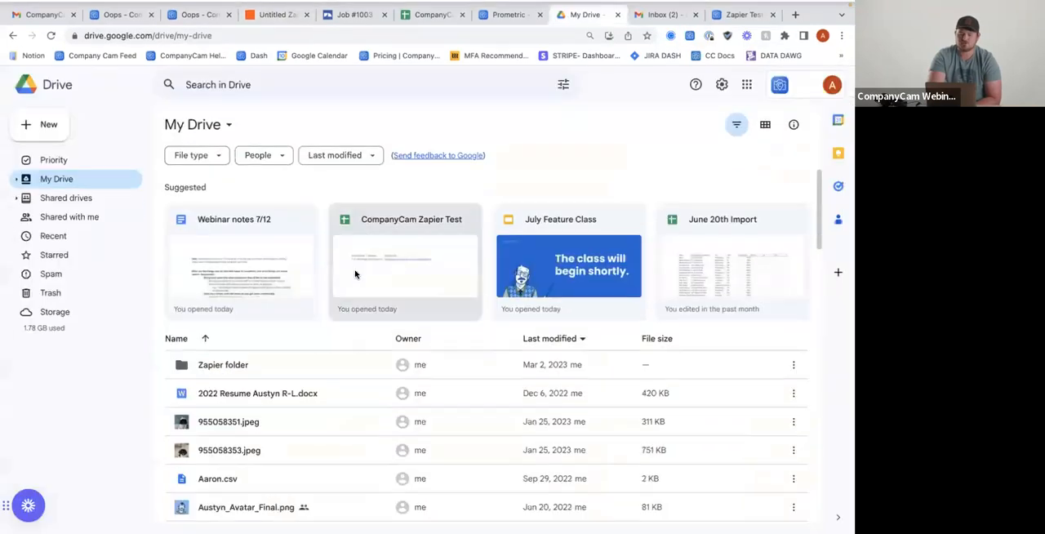
click(223, 367)
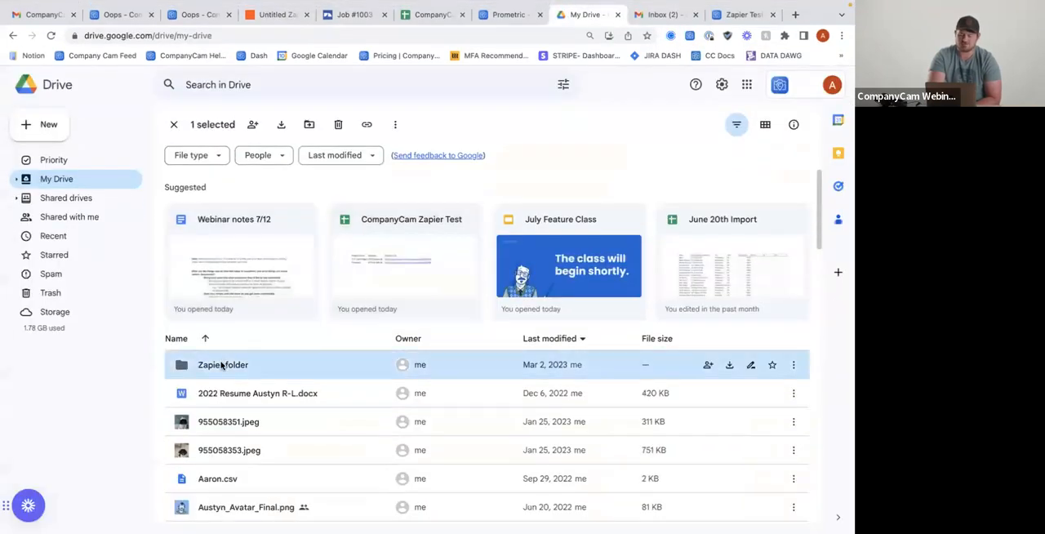
double_click(235, 370)
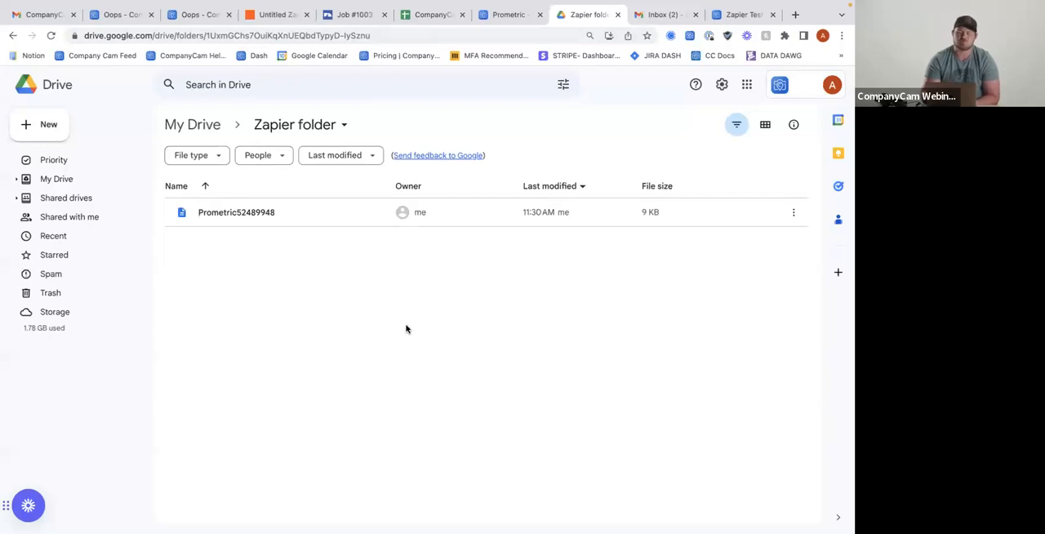
Switch back to Zapier, leave the Zap editor without publishing and open the dashboard
click(257, 14)
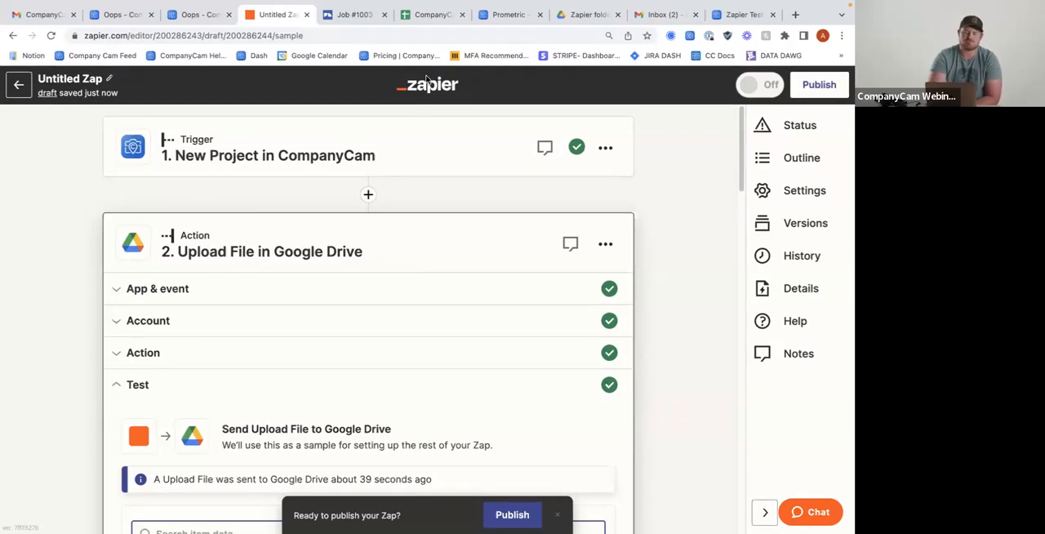
click(18, 85)
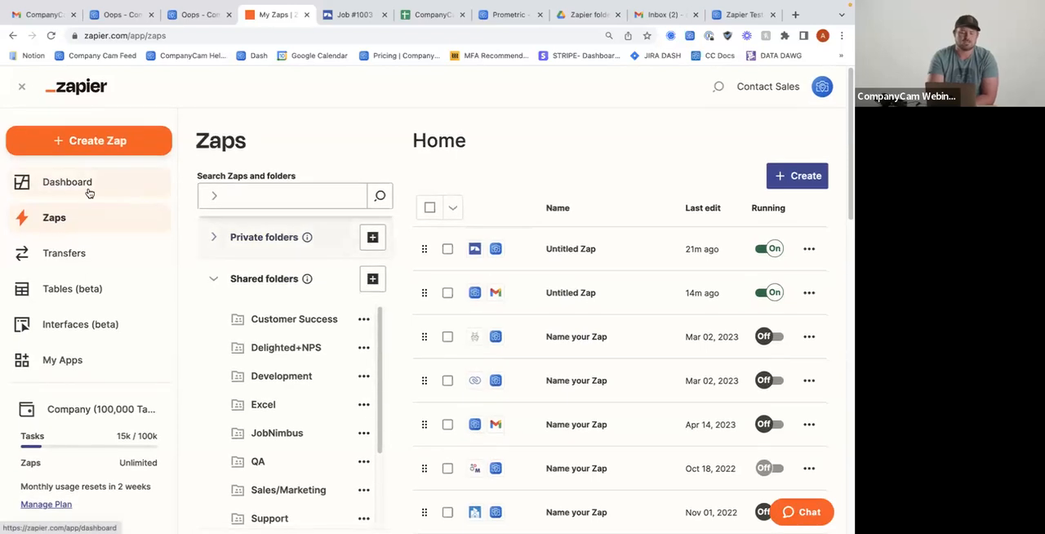
click(90, 192)
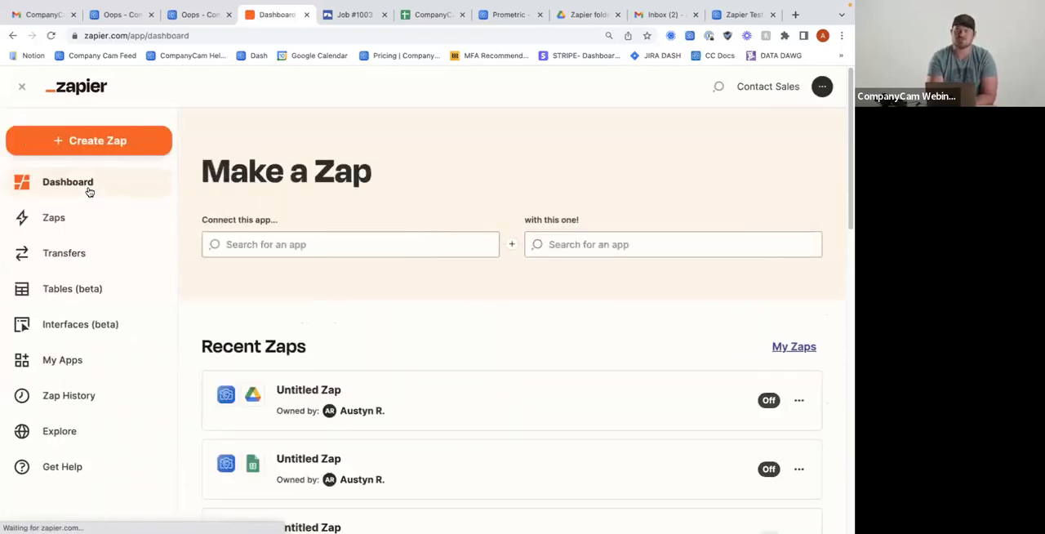
Choose CompanyCam as both the trigger app and the action app for a new Zap
click(289, 236)
text(comp)
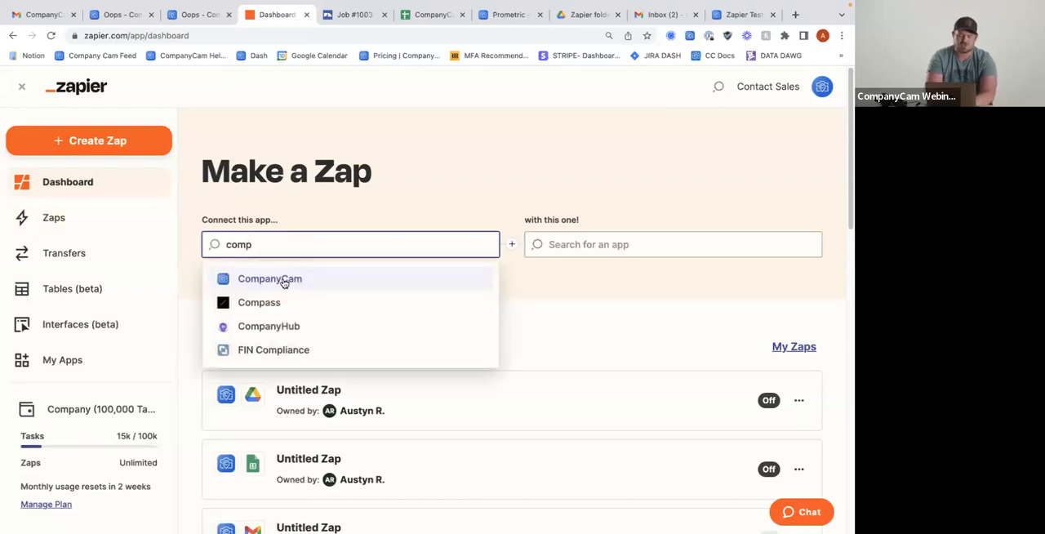
click(282, 279)
click(630, 248)
text(comp)
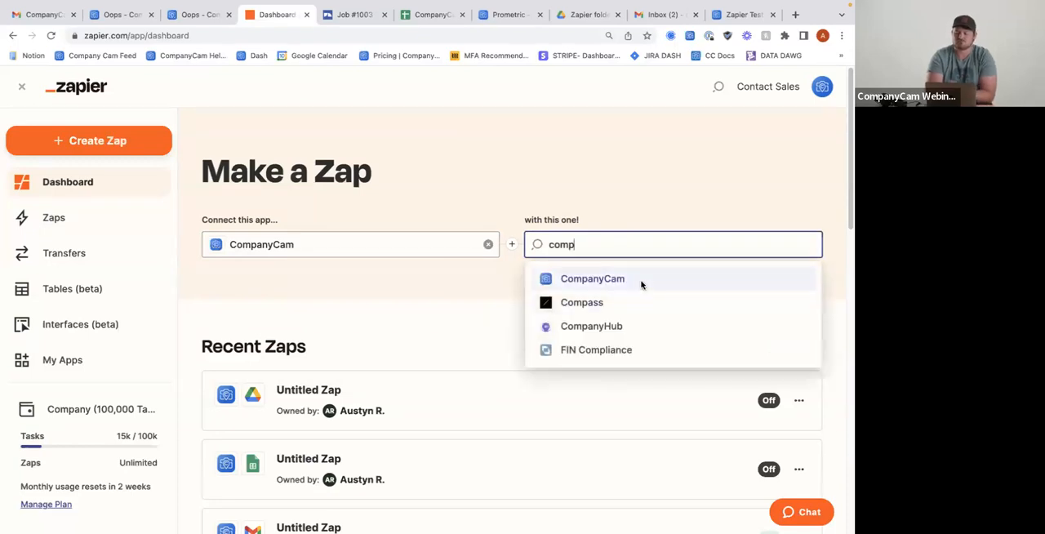
click(641, 280)
Look through the CompanyCam trigger events available for the new Zap
click(292, 317)
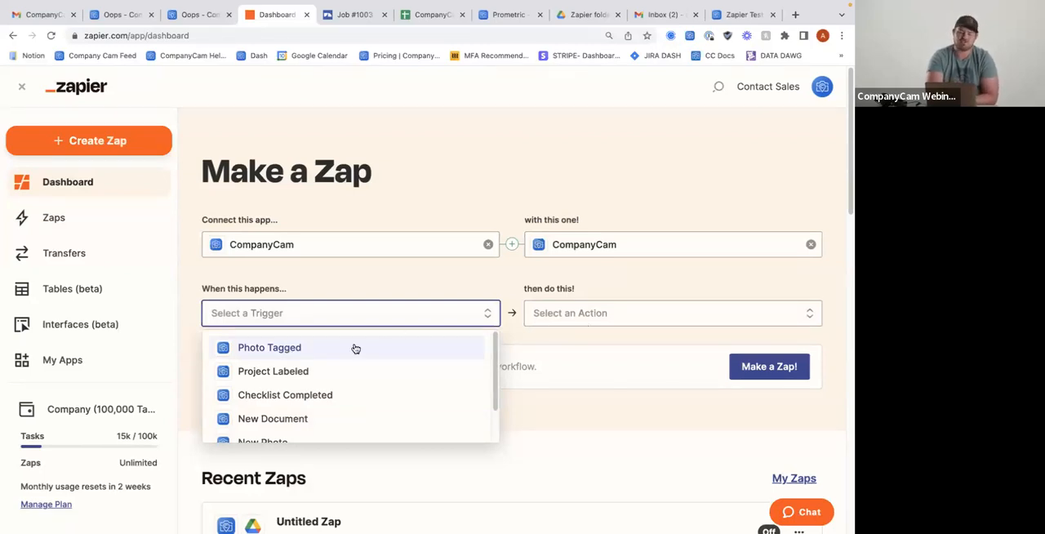
scroll(355, 349, down, 1)
scroll(333, 357, up, 1)
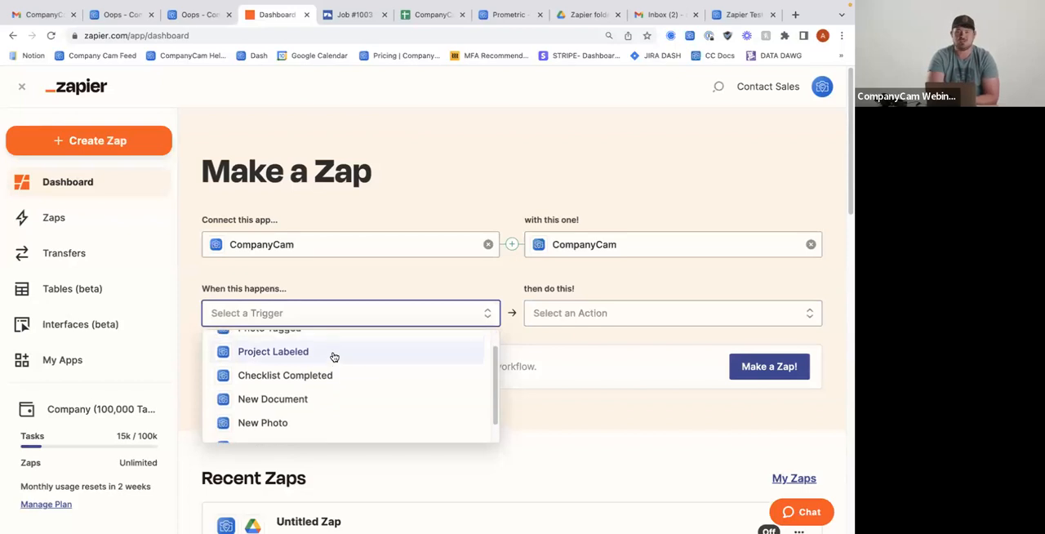
scroll(317, 379, down, 2)
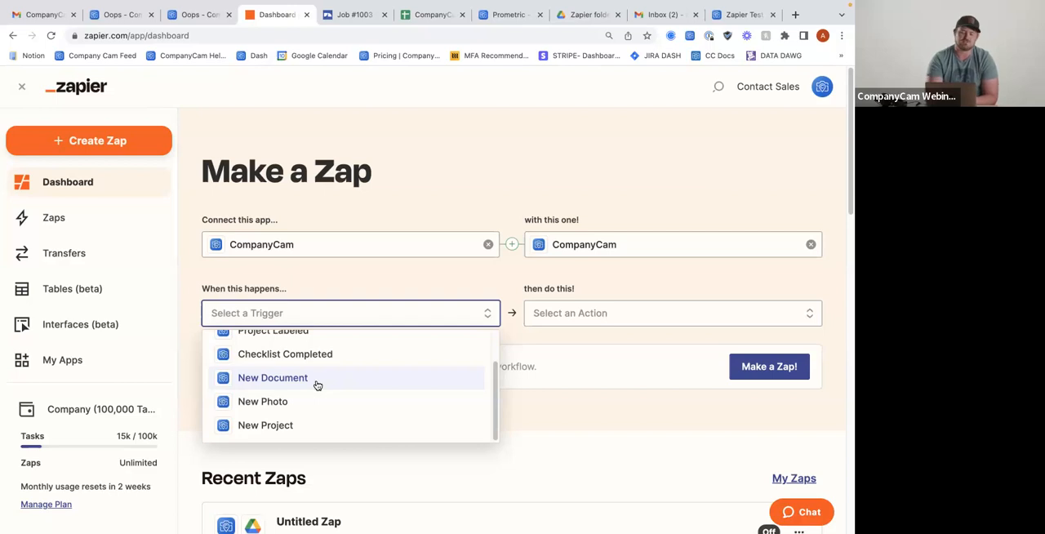
Look through the CompanyCam action events available for the new Zap and close the list without choosing one
click(586, 324)
scroll(579, 392, down, 1)
scroll(578, 398, up, 1)
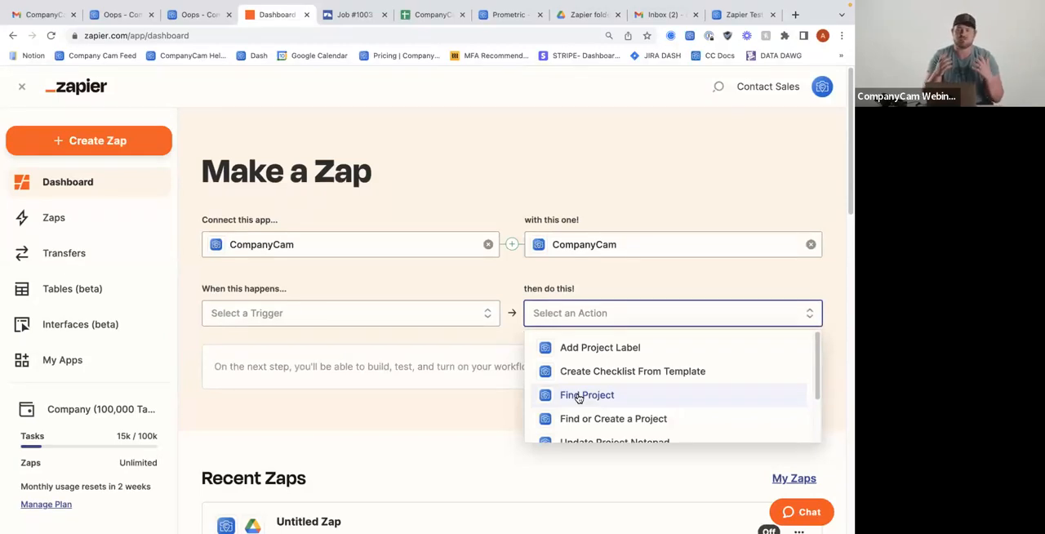
scroll(578, 398, down, 1)
scroll(579, 398, up, 1)
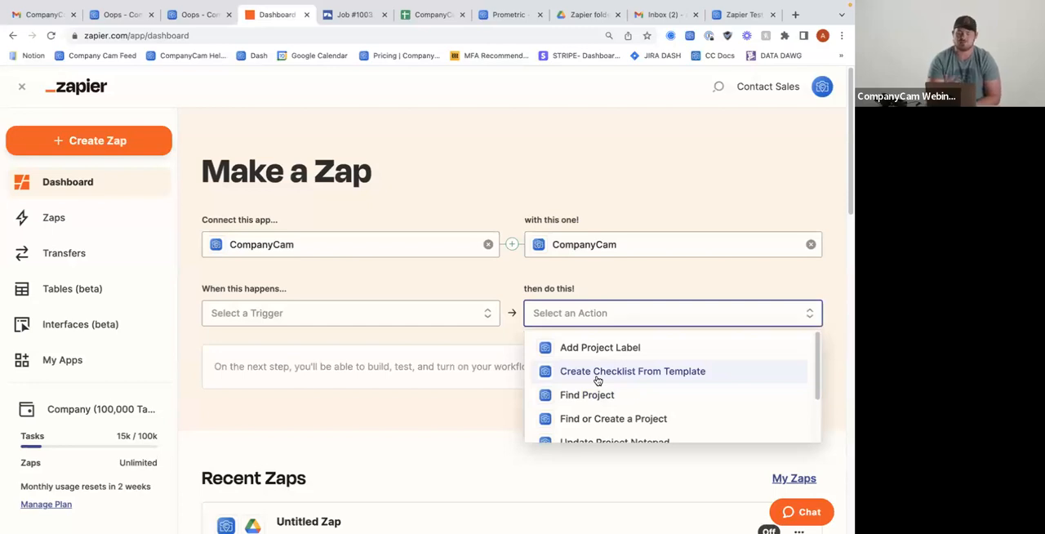
scroll(598, 380, down, 1)
scroll(598, 380, down, 1)
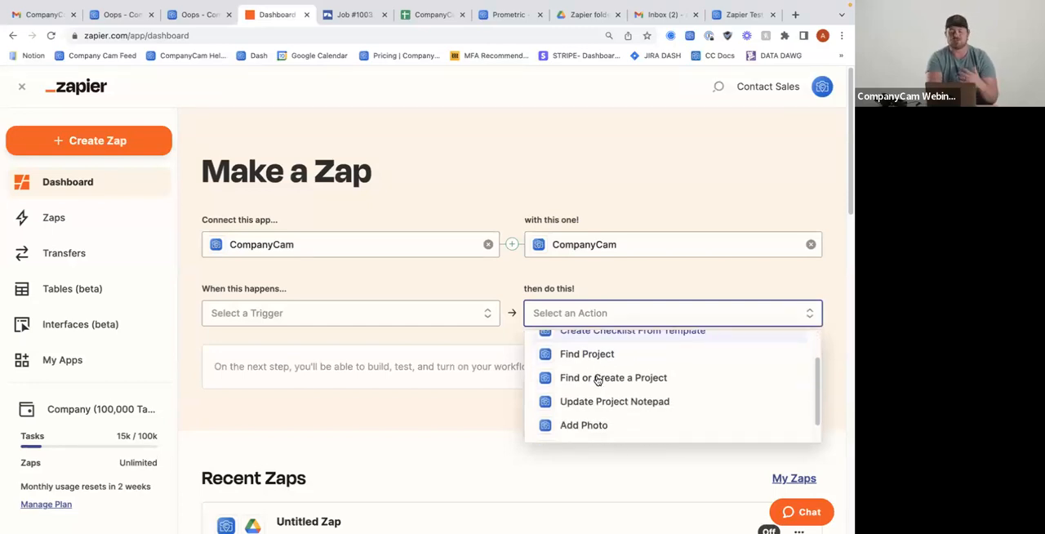
scroll(597, 379, down, 1)
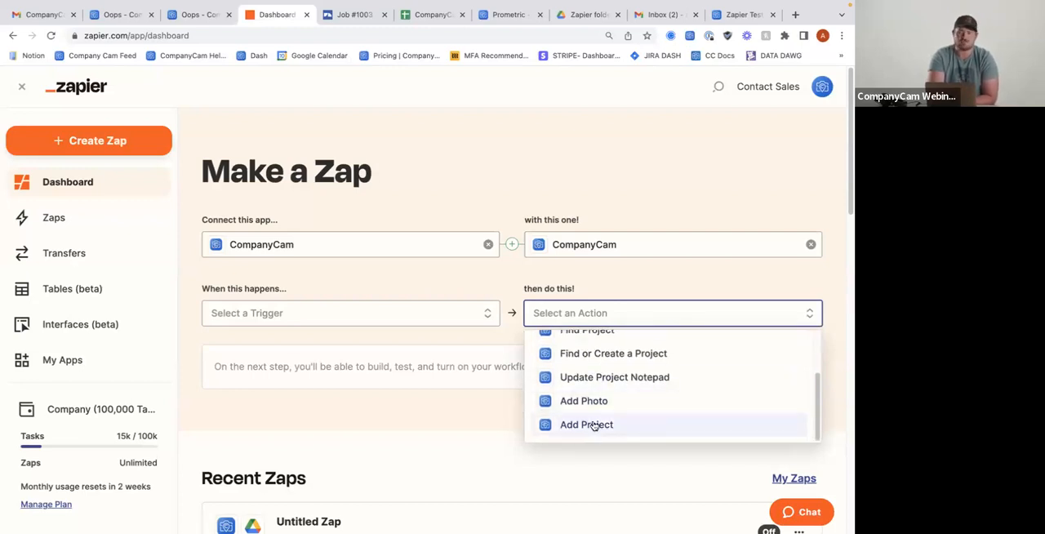
scroll(594, 425, up, 3)
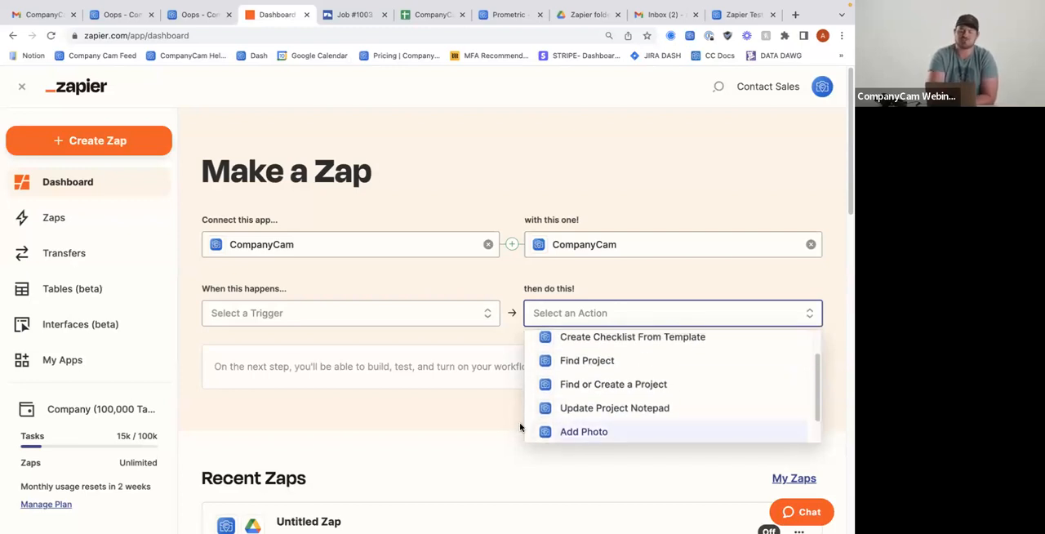
click(379, 431)
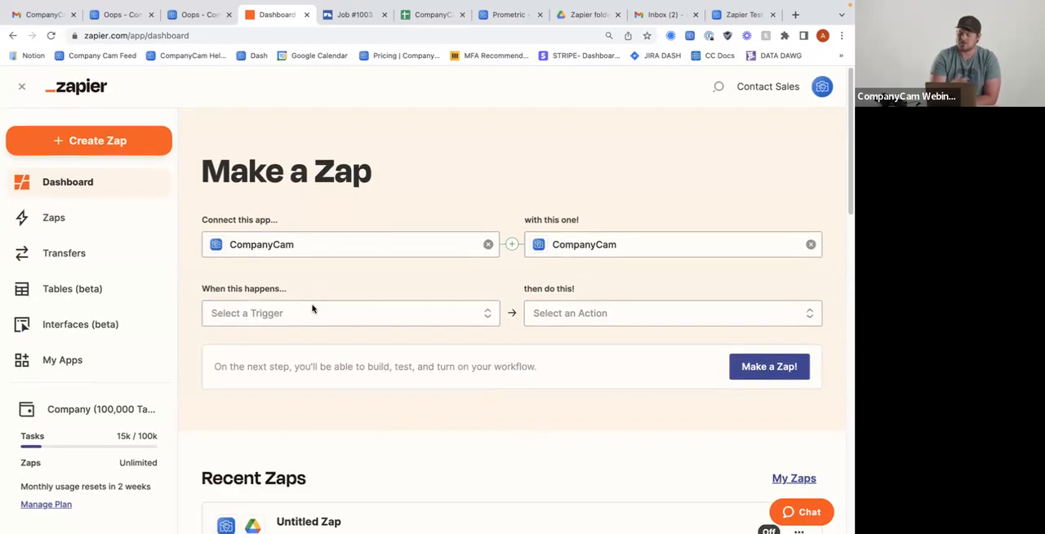
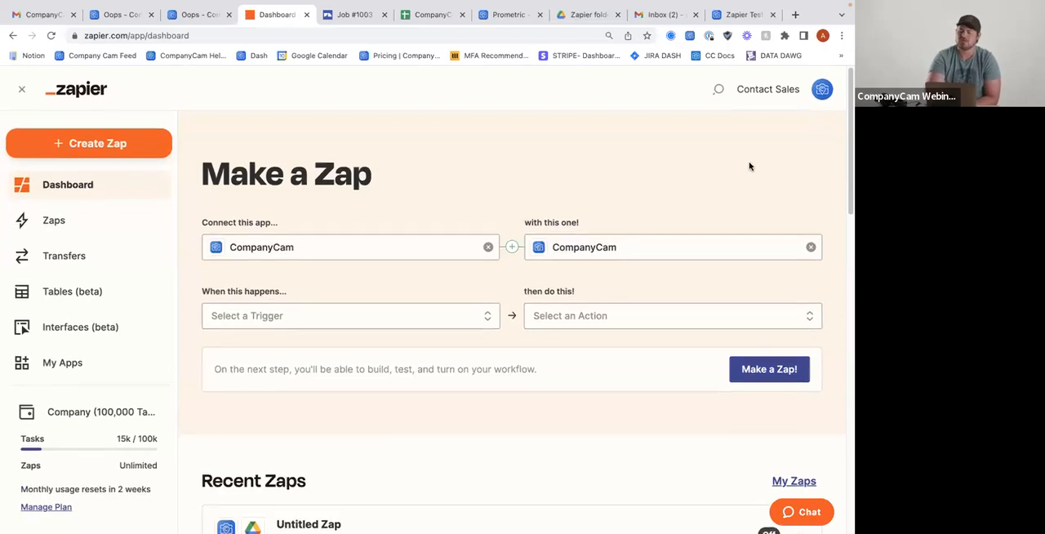
Search Google for "chrome extensions" in a new browser tab and open the Chrome Web Store's Extensions page
click(784, 37)
click(784, 36)
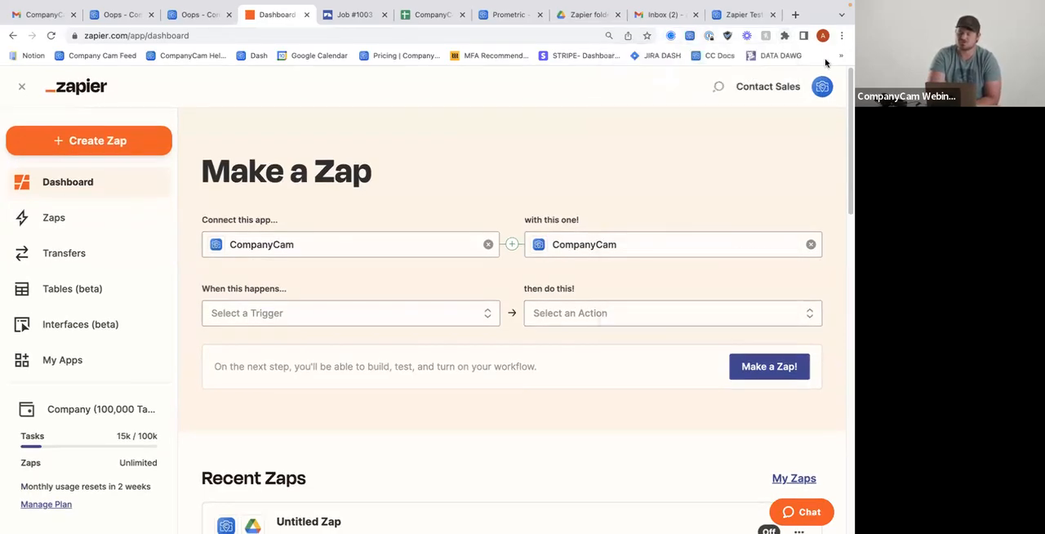
click(796, 14)
text(chrome e)
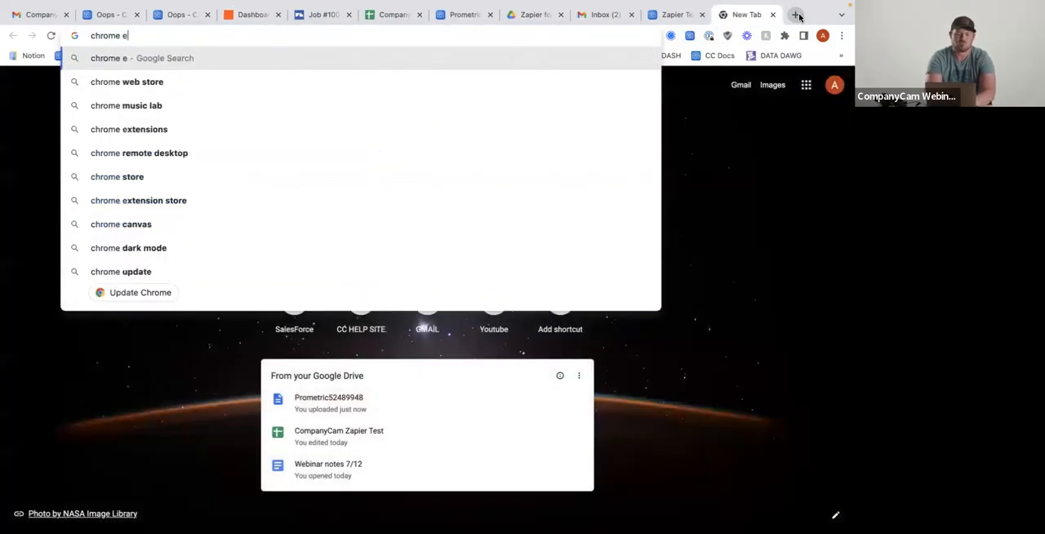
text(xtensions)
key(Return)
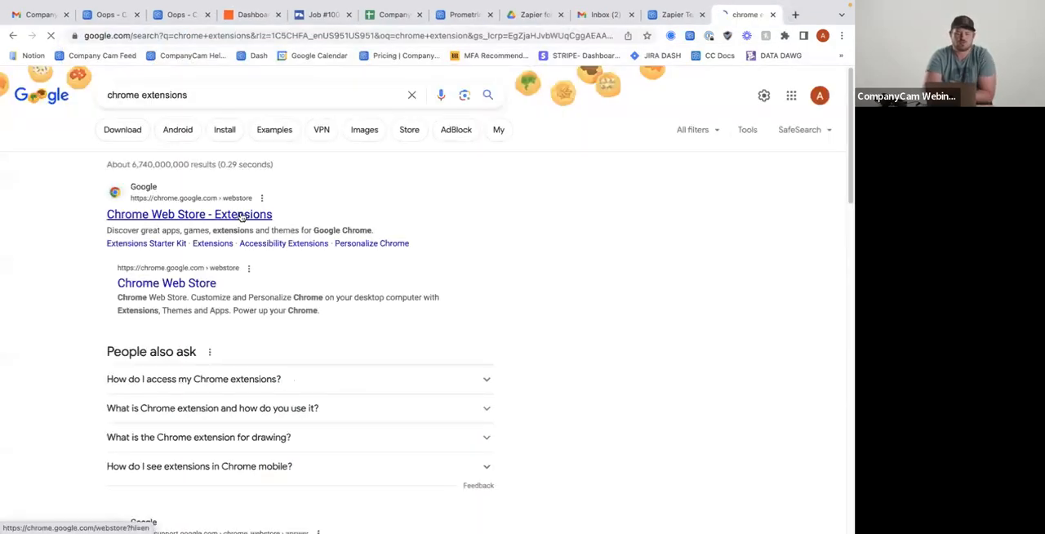
click(242, 214)
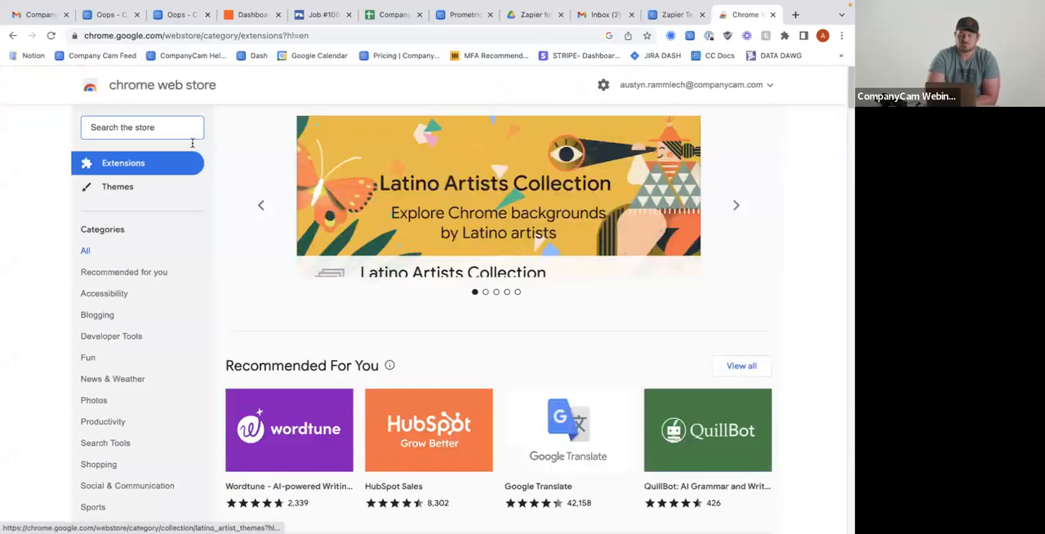
Search the Chrome Web Store for "companycam" and open the CompanyCam extension's listing
click(180, 128)
text(companycam)
key(Return)
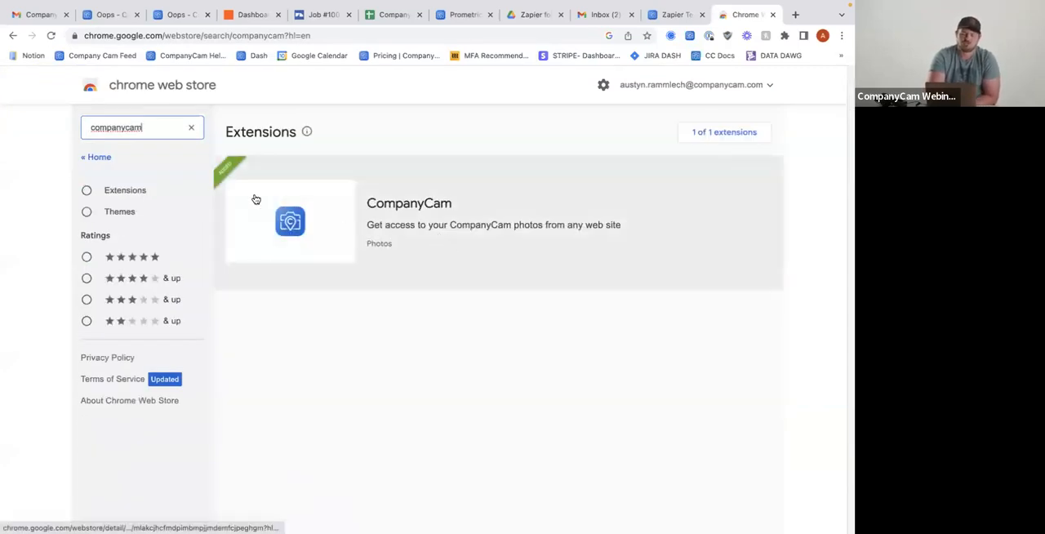
click(433, 245)
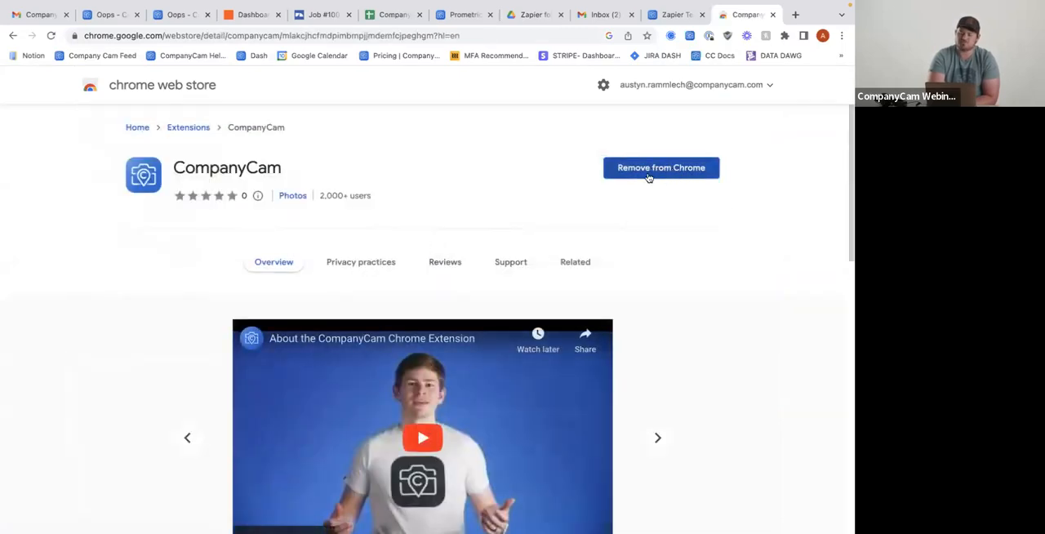
Look at the installed CompanyCam extension's login and site-enable options, leaving them unchanged
click(691, 38)
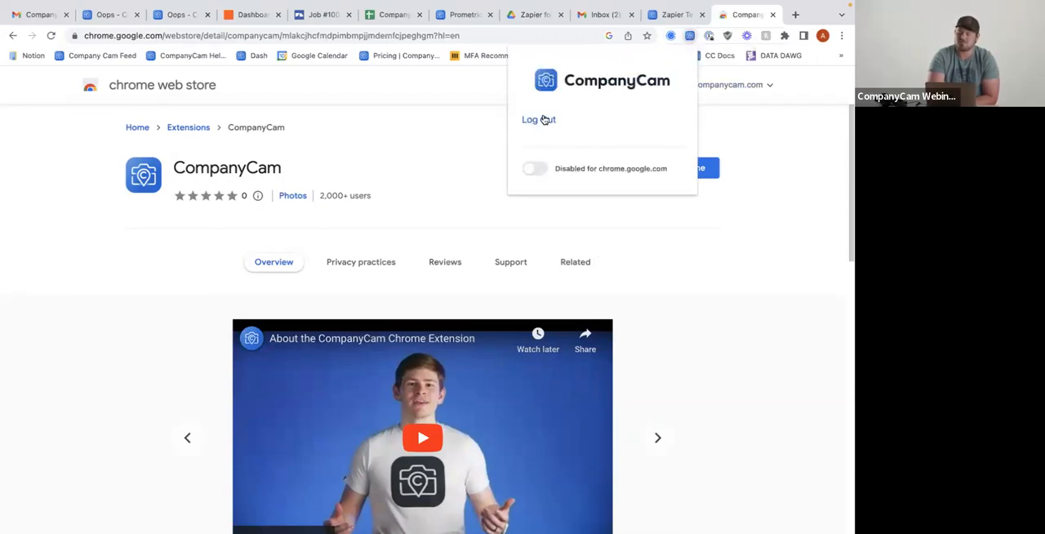
click(789, 168)
click(690, 37)
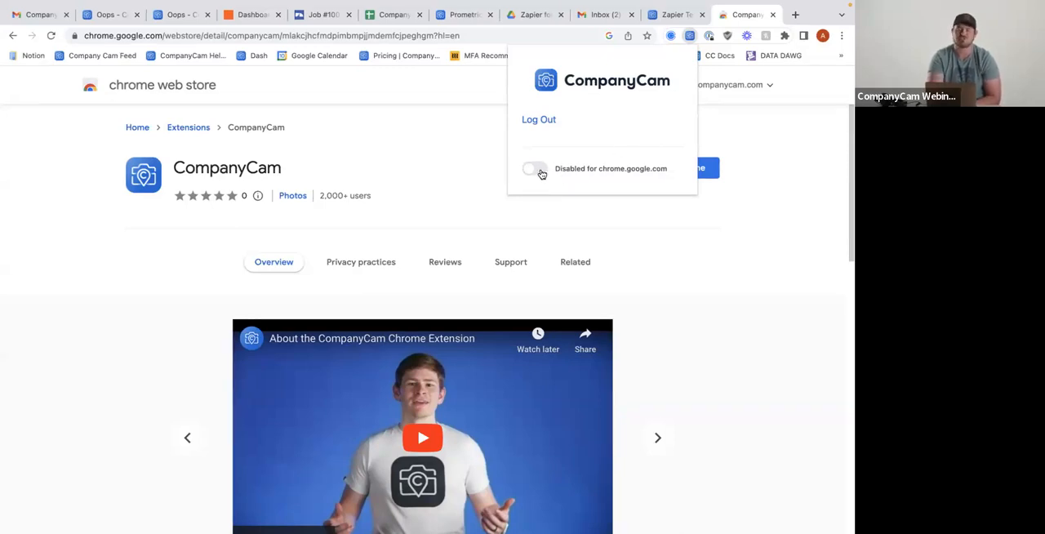
click(730, 165)
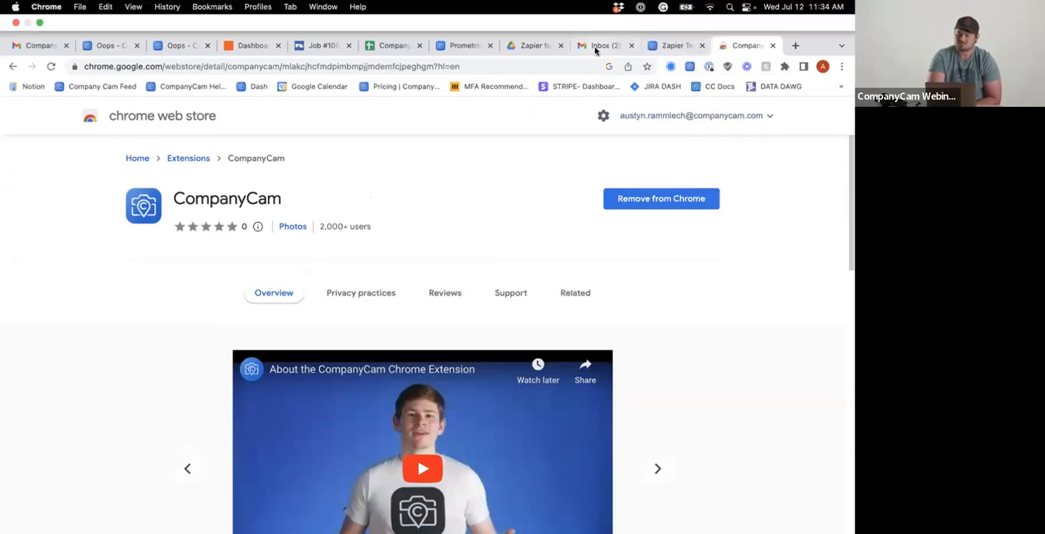
Switch to the Test Zapier 7/12 job in JobNimbus, try to upload a photo there and cancel the file selection
click(324, 45)
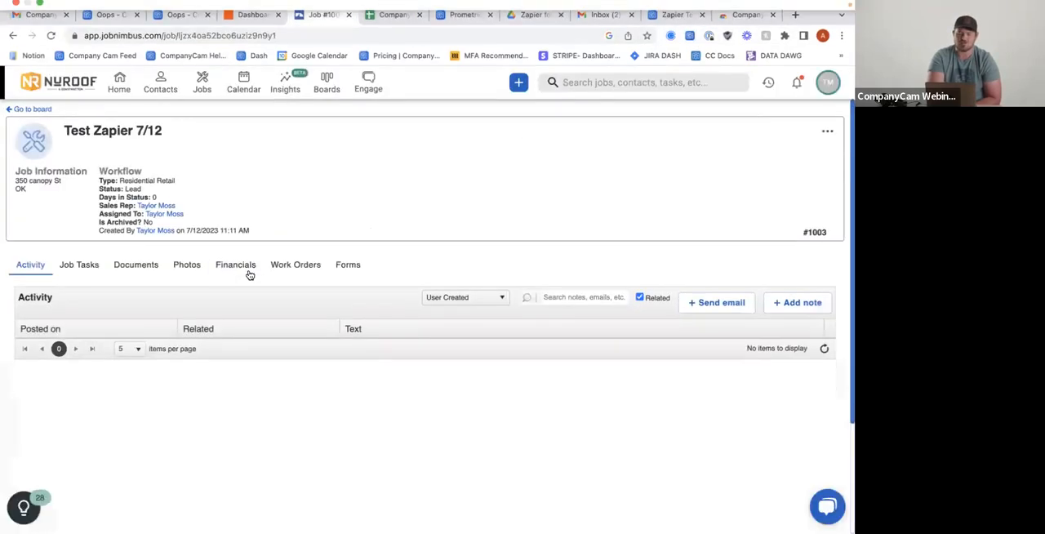
scroll(248, 273, down, 1)
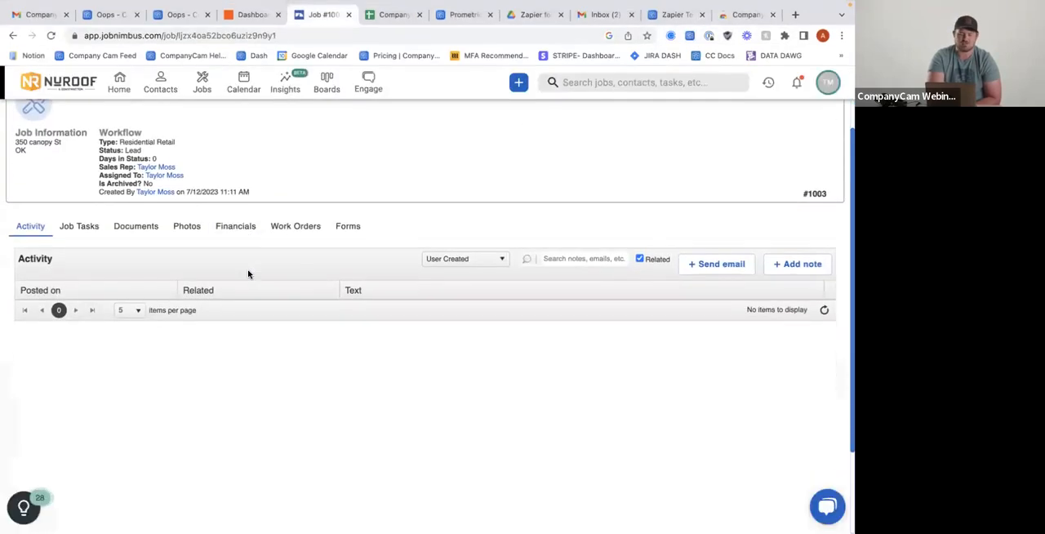
click(178, 229)
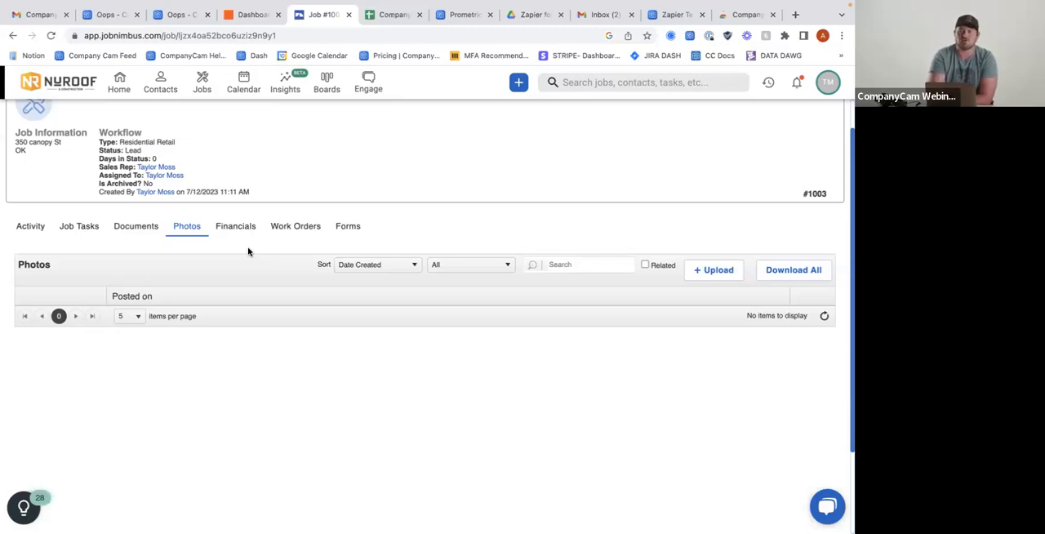
click(724, 276)
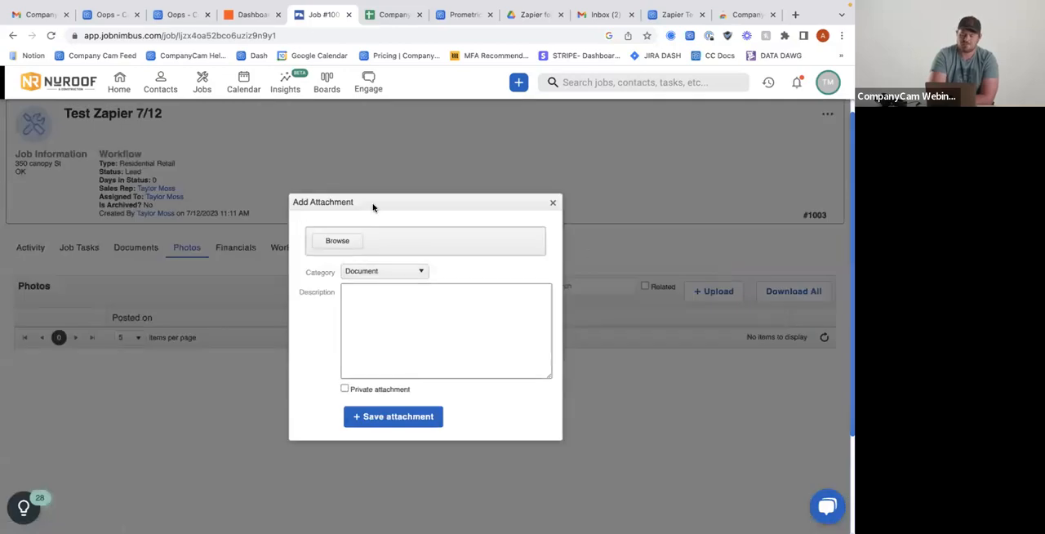
click(338, 242)
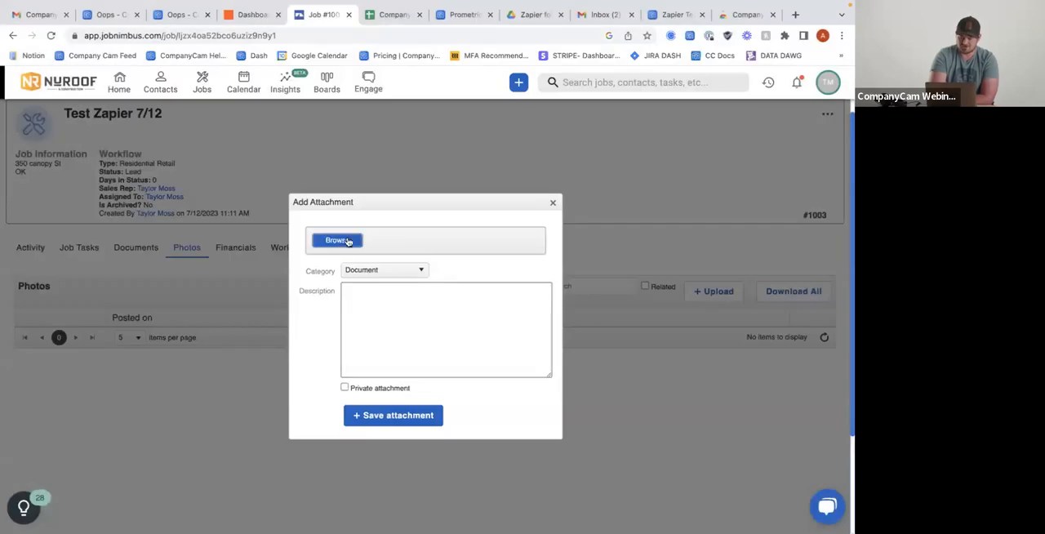
click(338, 242)
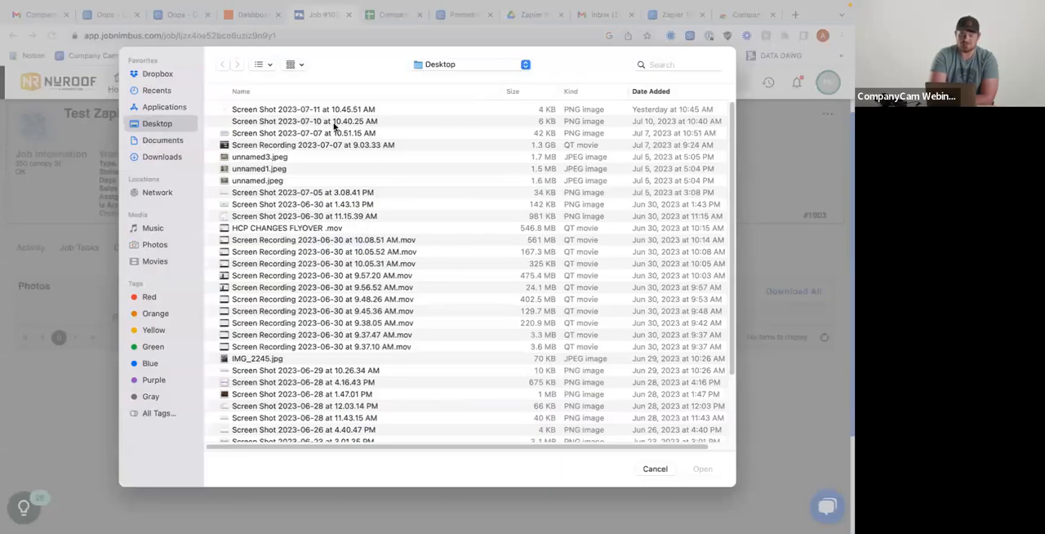
click(656, 469)
Check the CompanyCam extension's status for JobNimbus, retry the photo upload and close the attachment dialog without adding a file
click(690, 36)
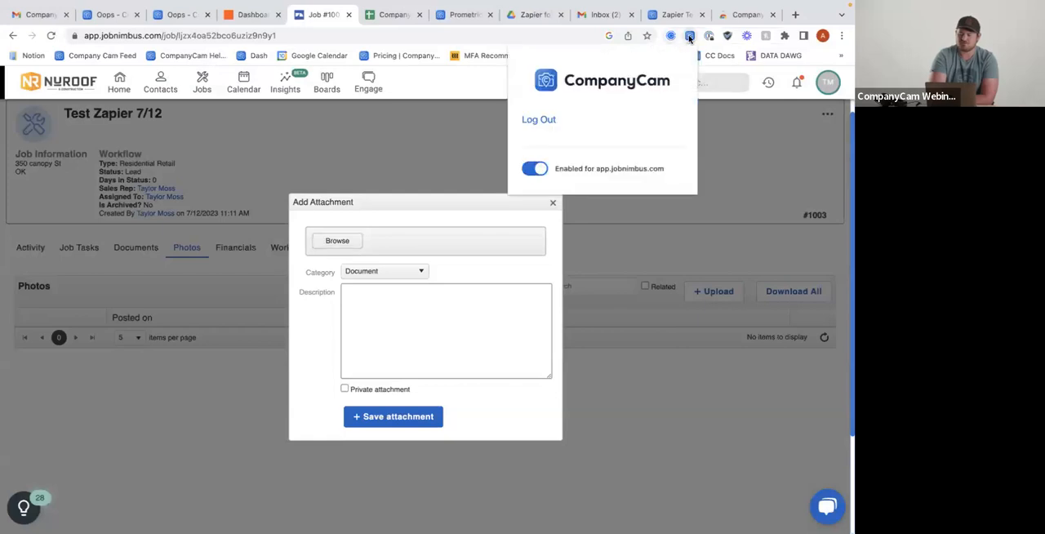
click(585, 230)
click(553, 204)
click(711, 293)
click(352, 246)
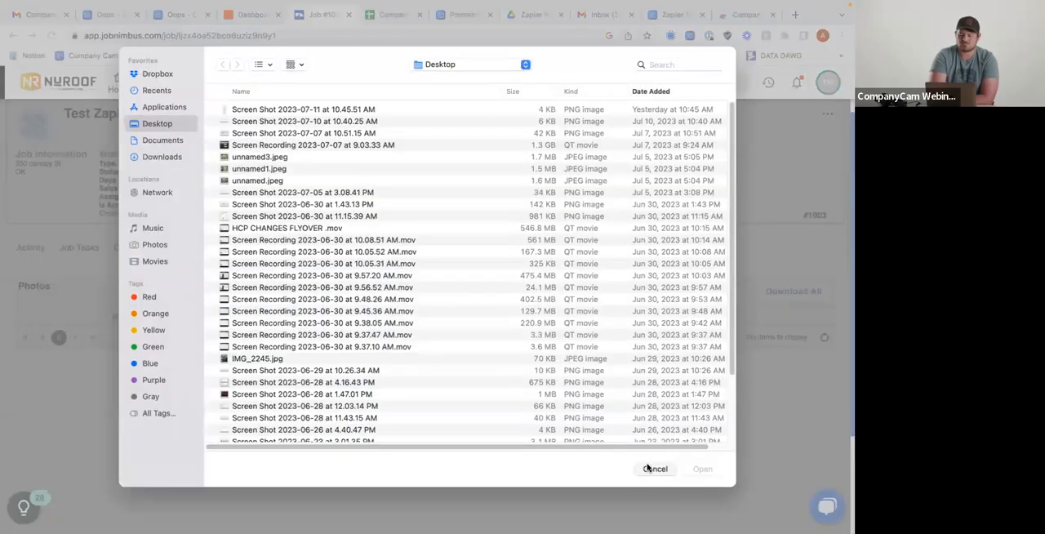
double_click(419, 424)
click(553, 203)
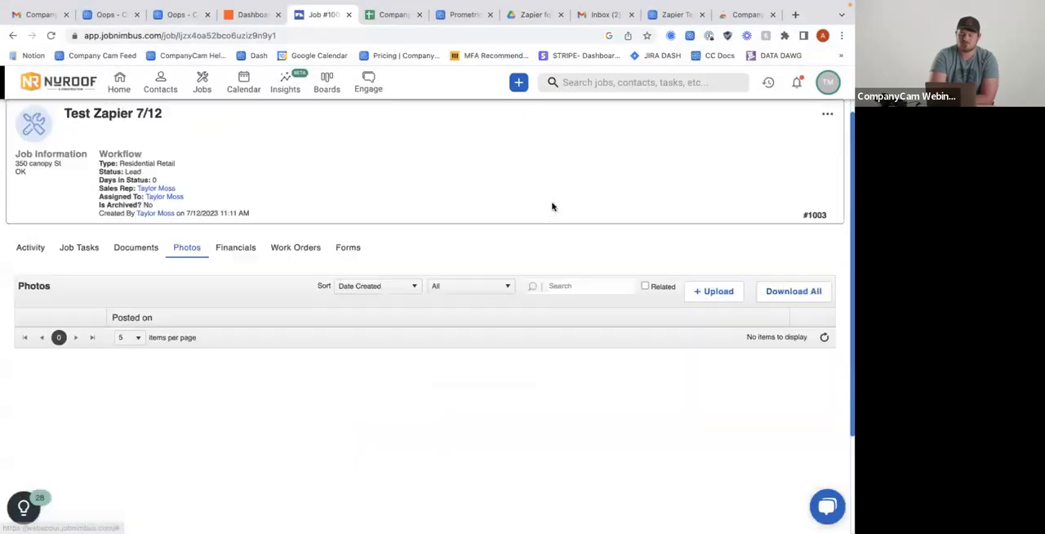
Search Google for "jobber" in a new browser tab, open the Jobber website and go to its login page
click(796, 14)
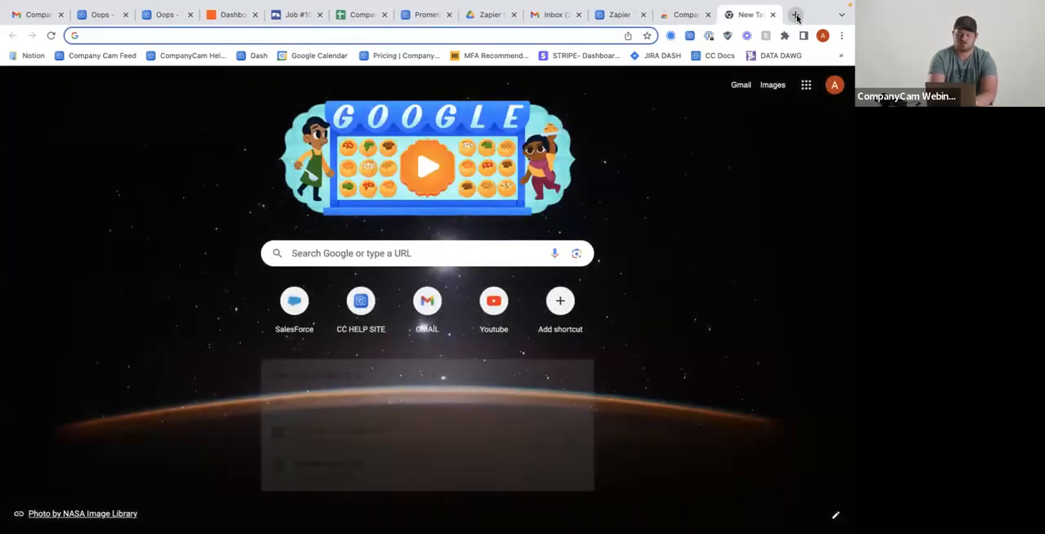
text(jobber)
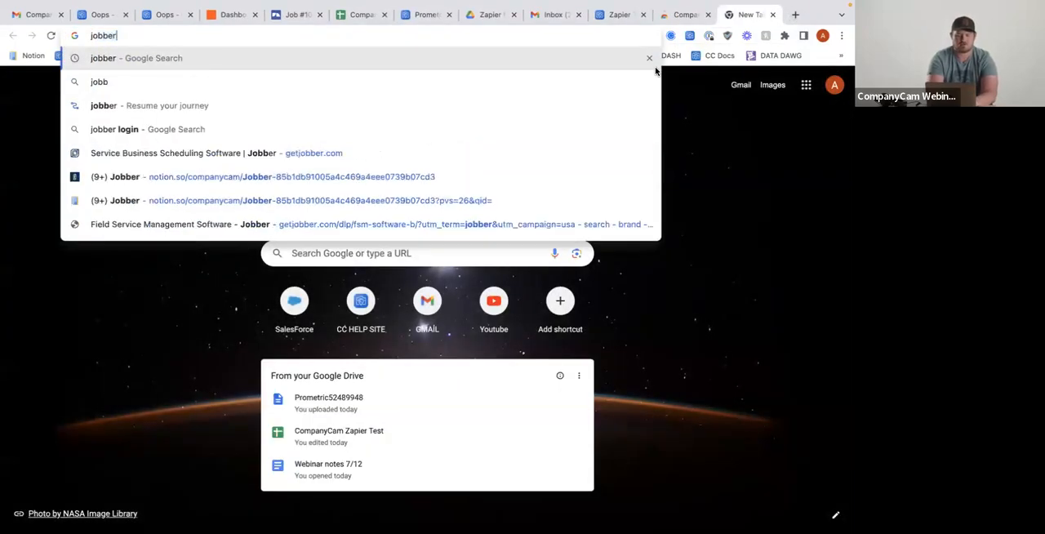
key(Return)
click(151, 230)
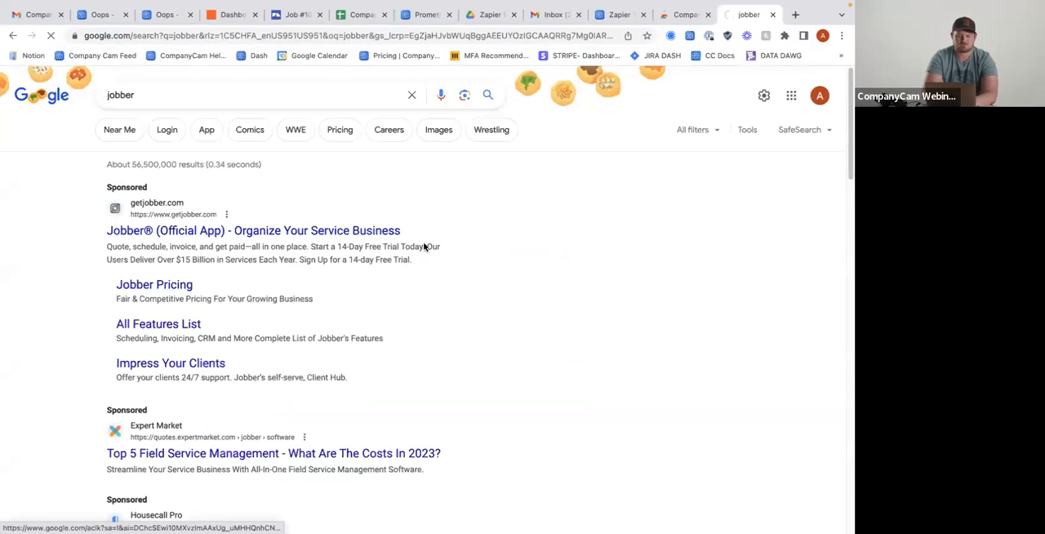
scroll(387, 328, down, 8)
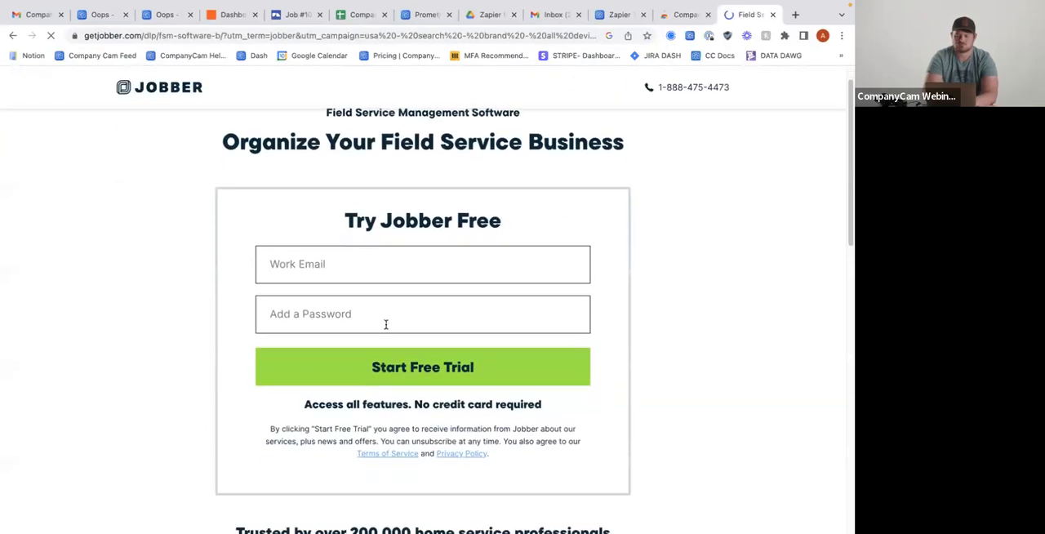
scroll(161, 91, up, 8)
click(161, 92)
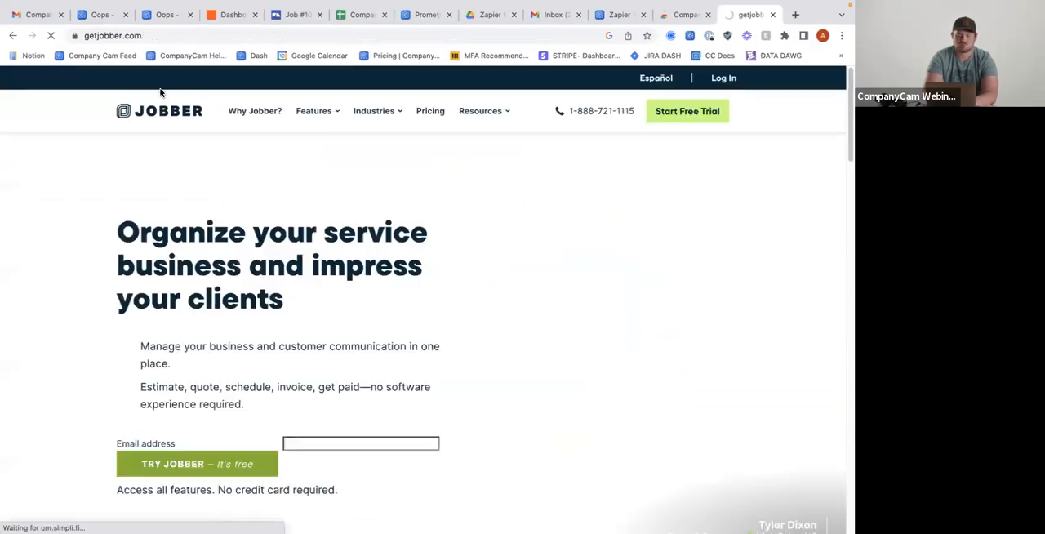
click(725, 78)
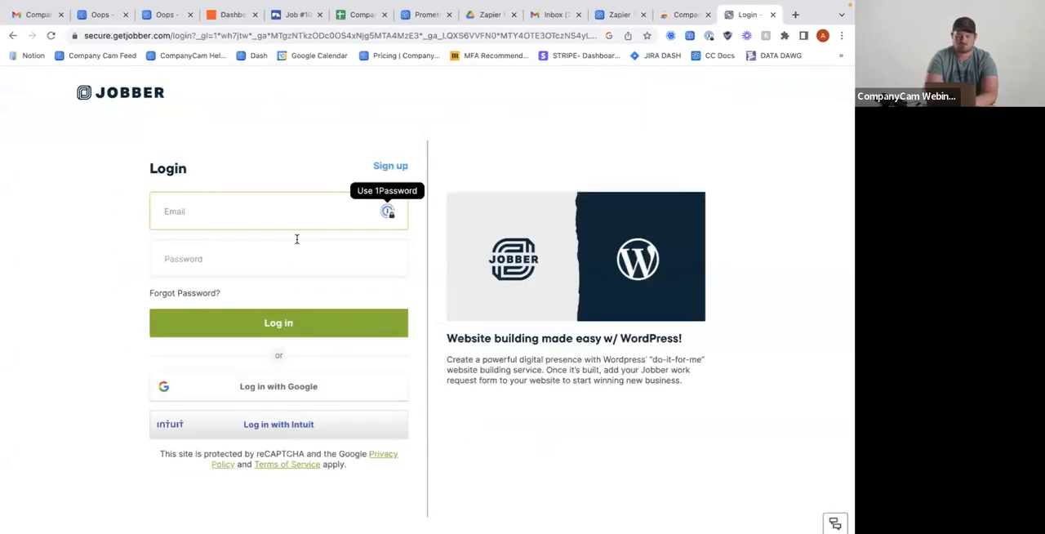
Unlock 1Password with the account password and log in to Jobber with the saved test account
click(388, 213)
text(**************)
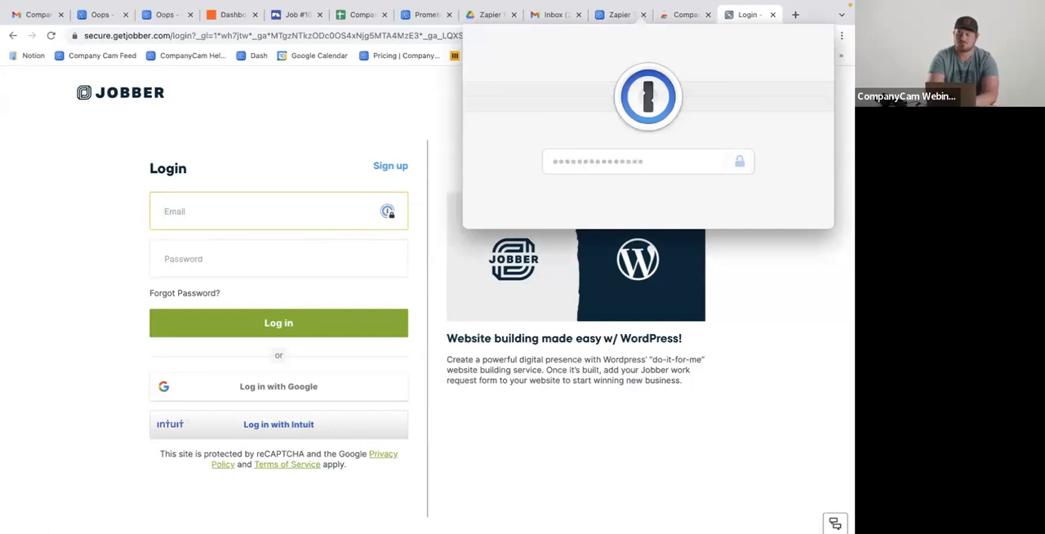
key(Return)
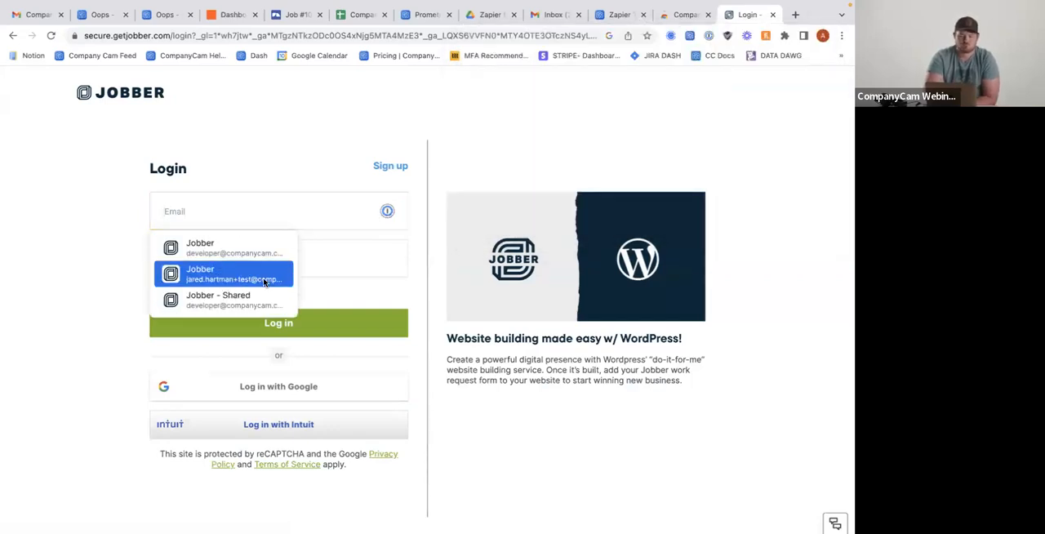
click(264, 280)
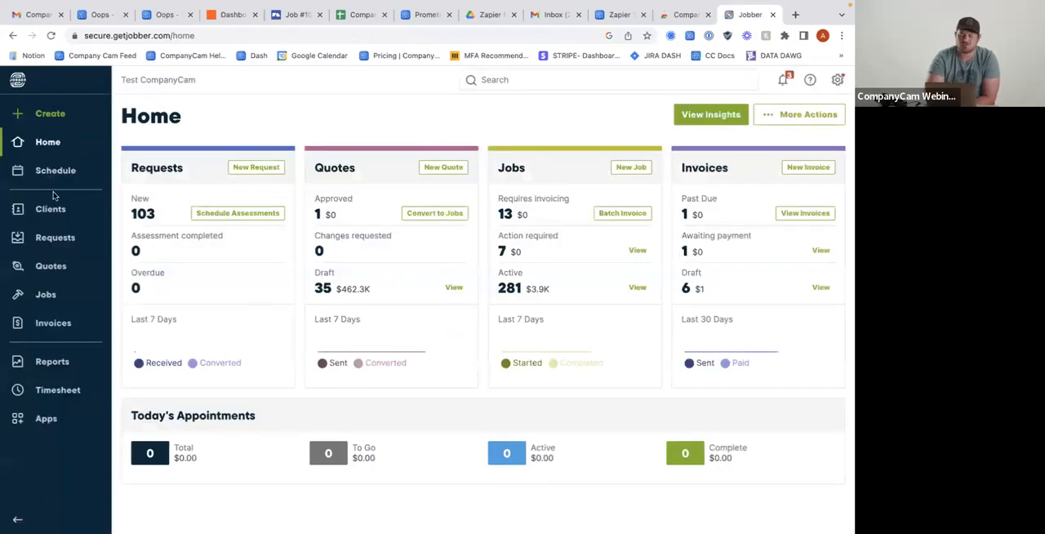
Open the most recent draft quote in Jobber and check the CompanyCam extension's status for the site
click(50, 270)
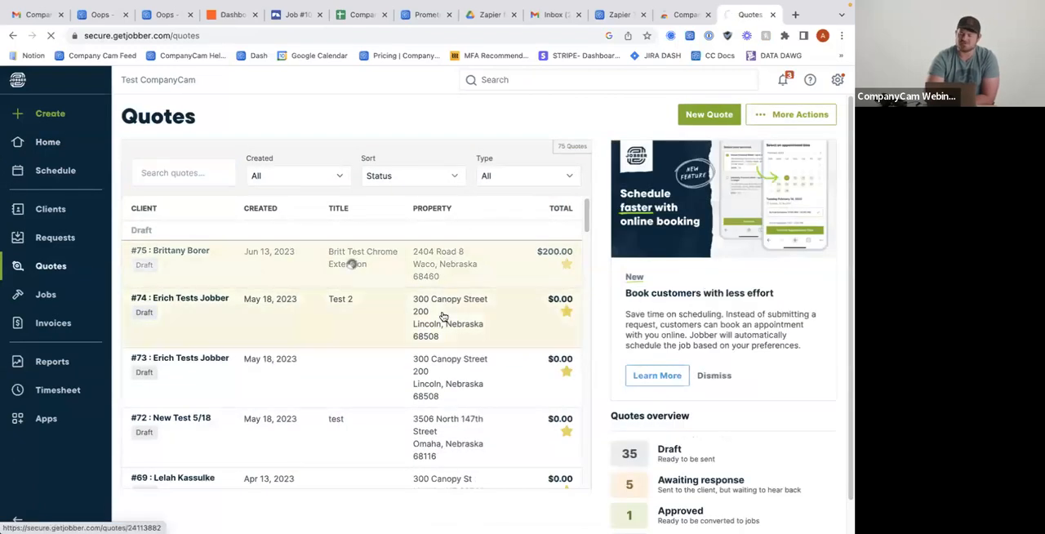
scroll(262, 355, down, 2)
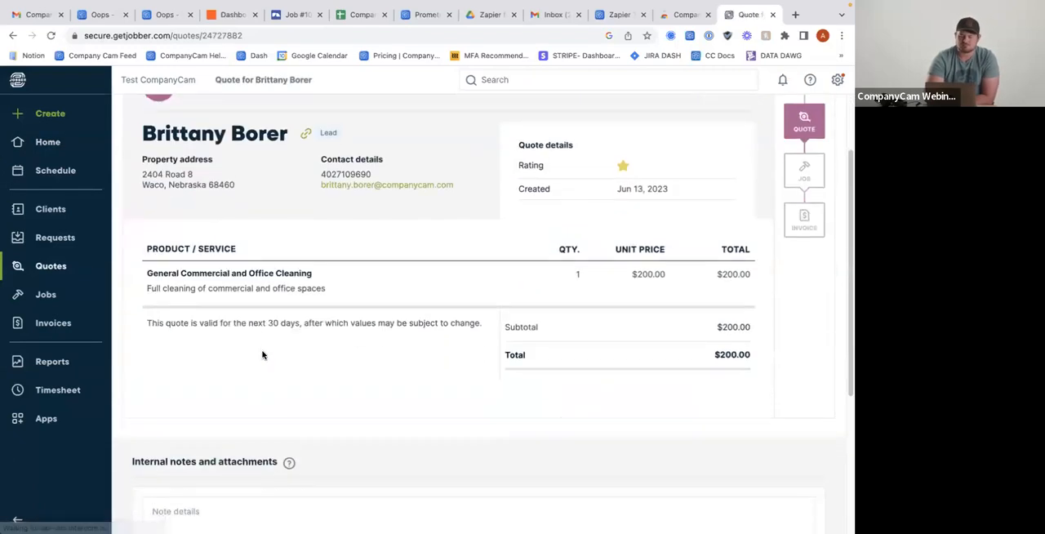
scroll(263, 353, down, 3)
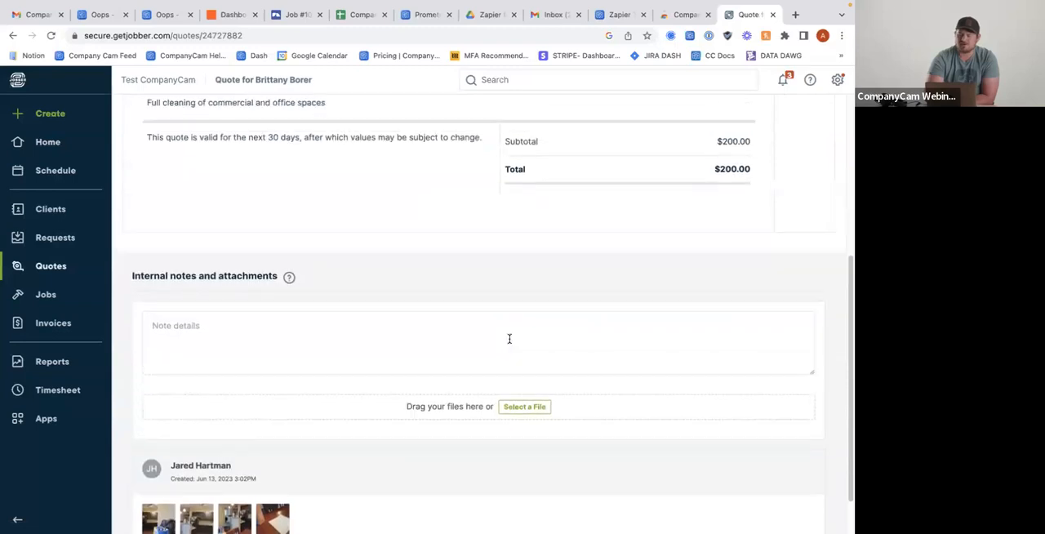
scroll(509, 338, up, 5)
click(689, 36)
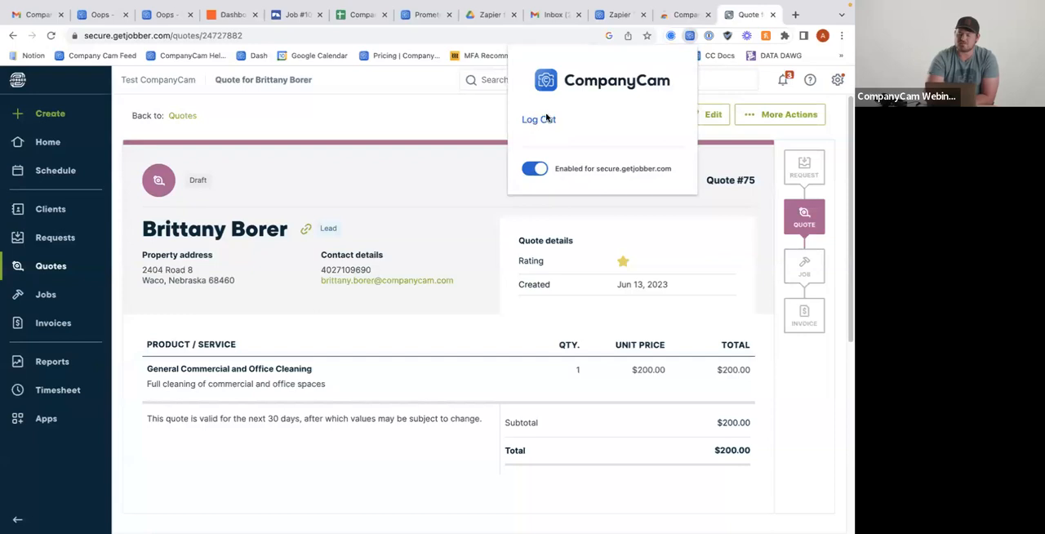
click(461, 200)
Open the CompanyCam photo picker from the quote's internal notes and attachments section
scroll(458, 198, down, 5)
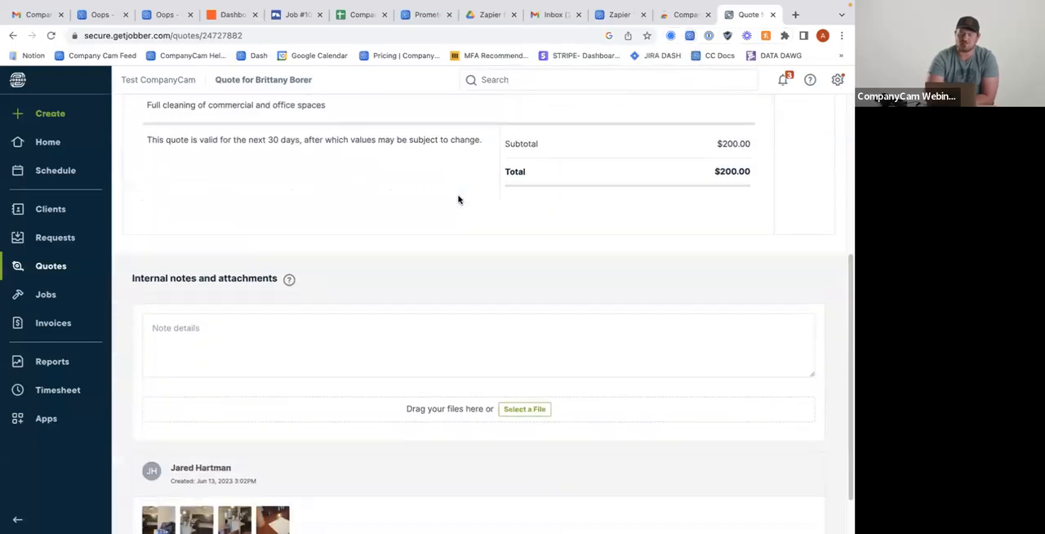
click(507, 360)
scroll(87, 303, down, 2)
scroll(85, 324, up, 2)
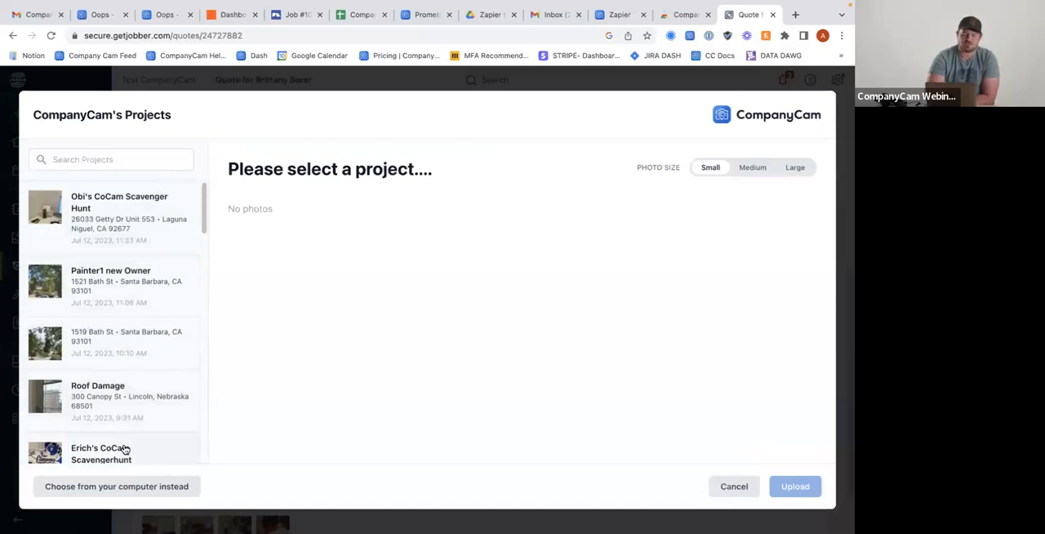
Search the CompanyCam projects for "roof" and open the Roof Damage project
click(129, 159)
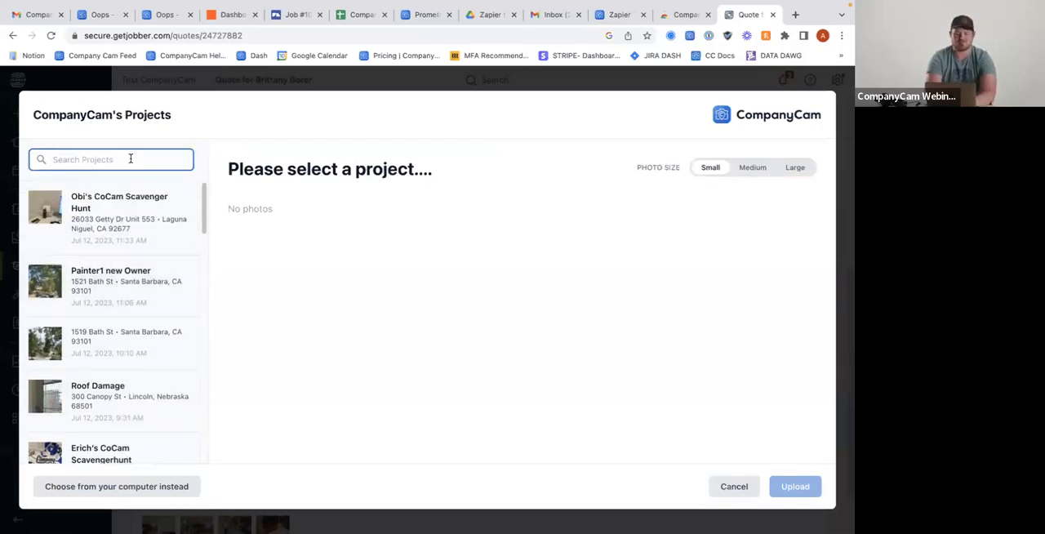
text(t)
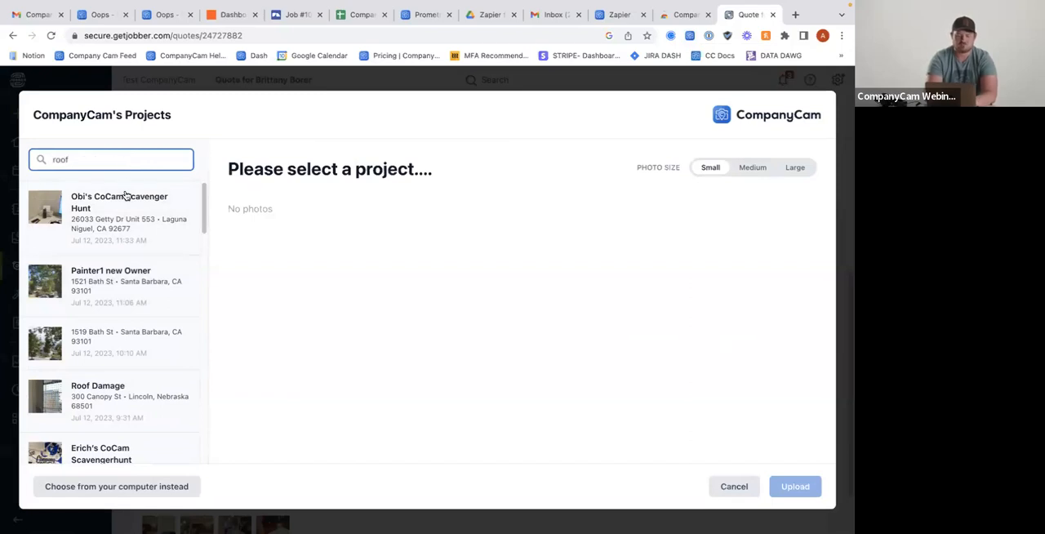
click(127, 220)
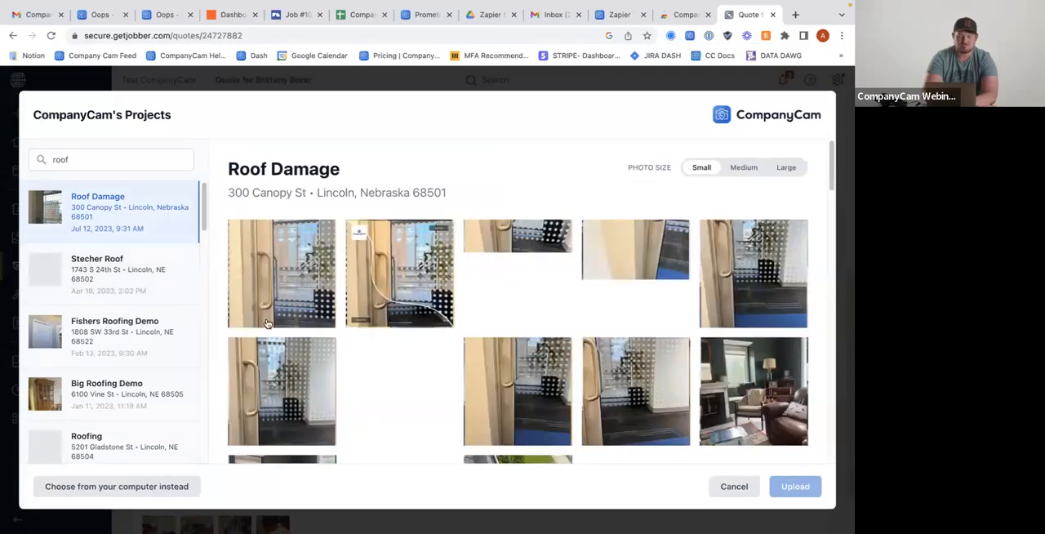
Select all ten photos in the first two rows of the Roof Damage project and upload them to the quote
scroll(340, 313, down, 5)
scroll(267, 323, up, 5)
scroll(267, 323, down, 10)
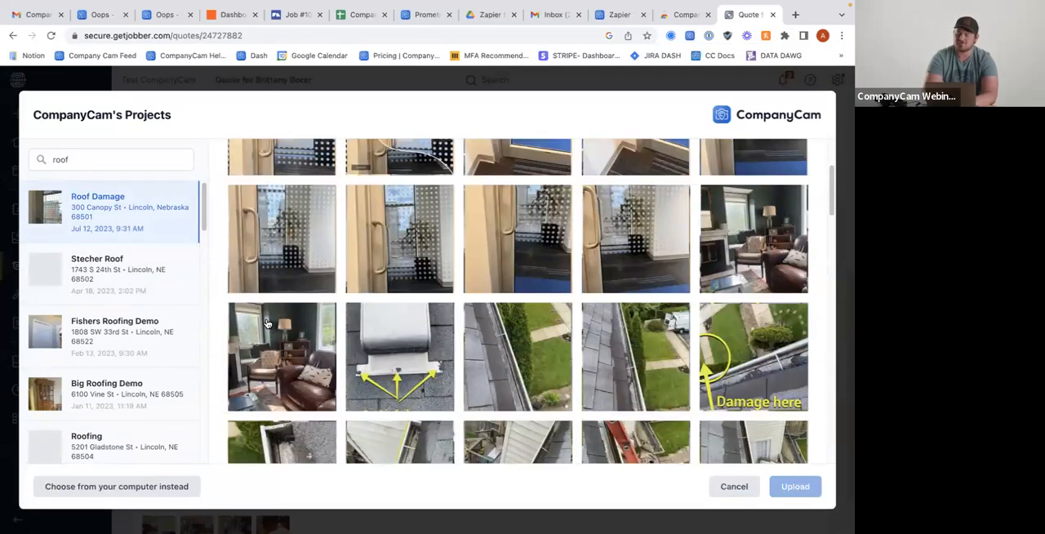
scroll(267, 323, up, 9)
scroll(267, 324, down, 2)
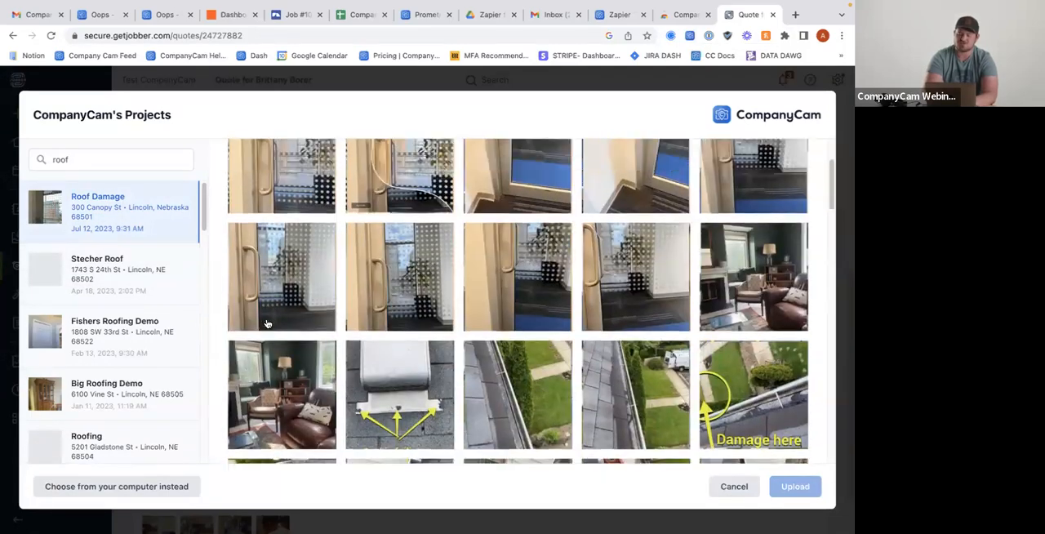
scroll(267, 324, up, 4)
click(270, 263)
click(405, 265)
click(513, 260)
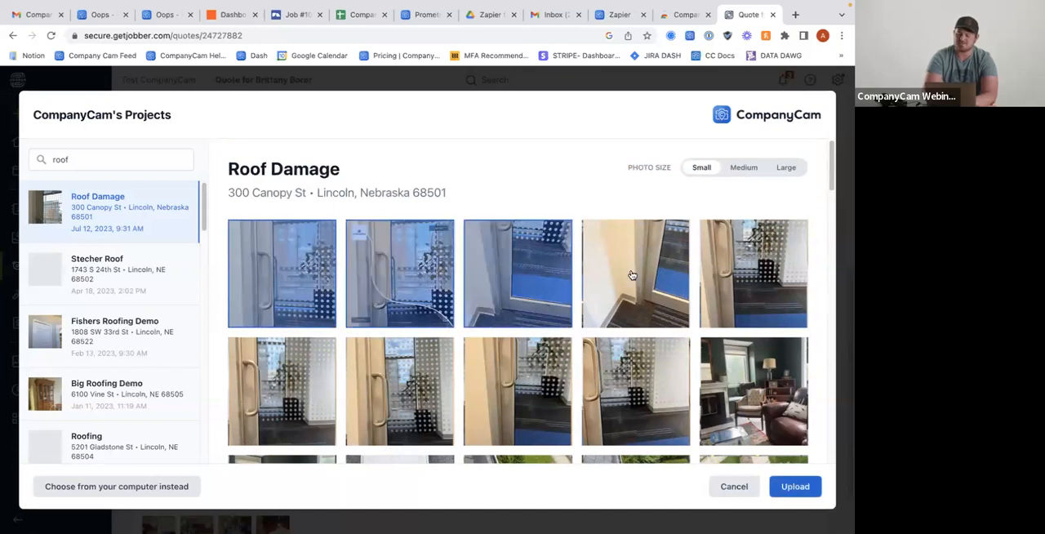
click(635, 275)
click(730, 279)
click(737, 391)
click(658, 383)
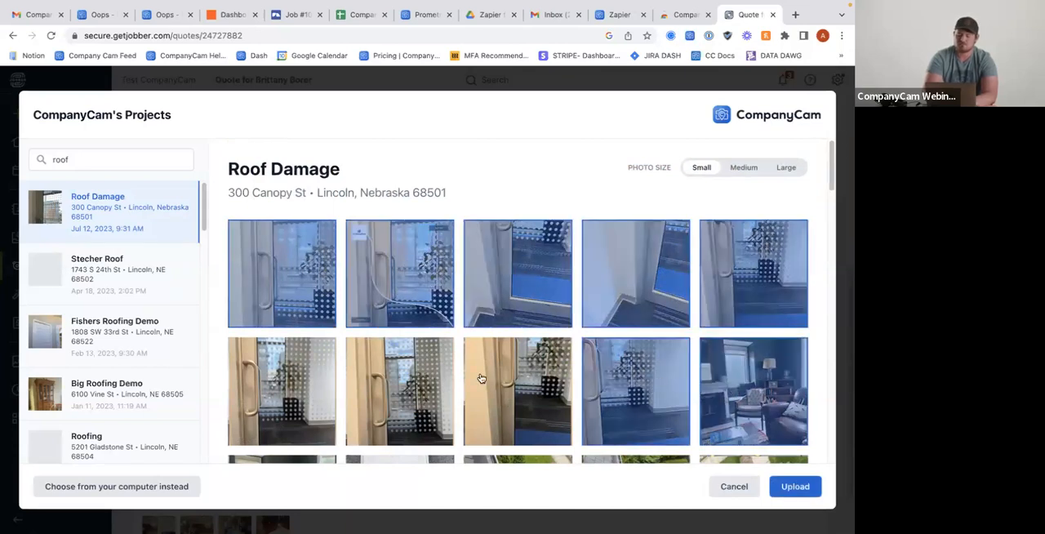
click(482, 380)
click(379, 373)
click(272, 377)
scroll(516, 361, down, 3)
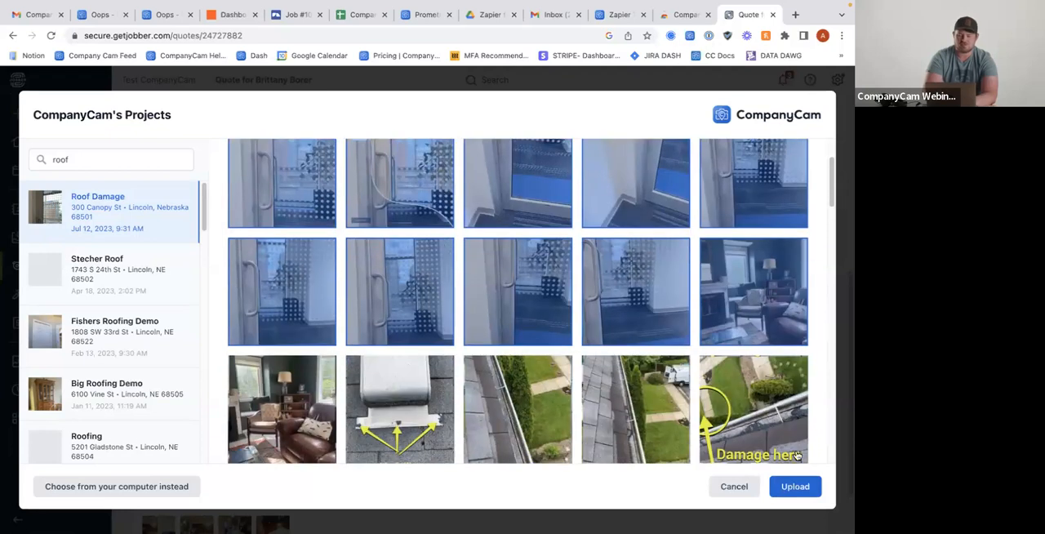
click(793, 487)
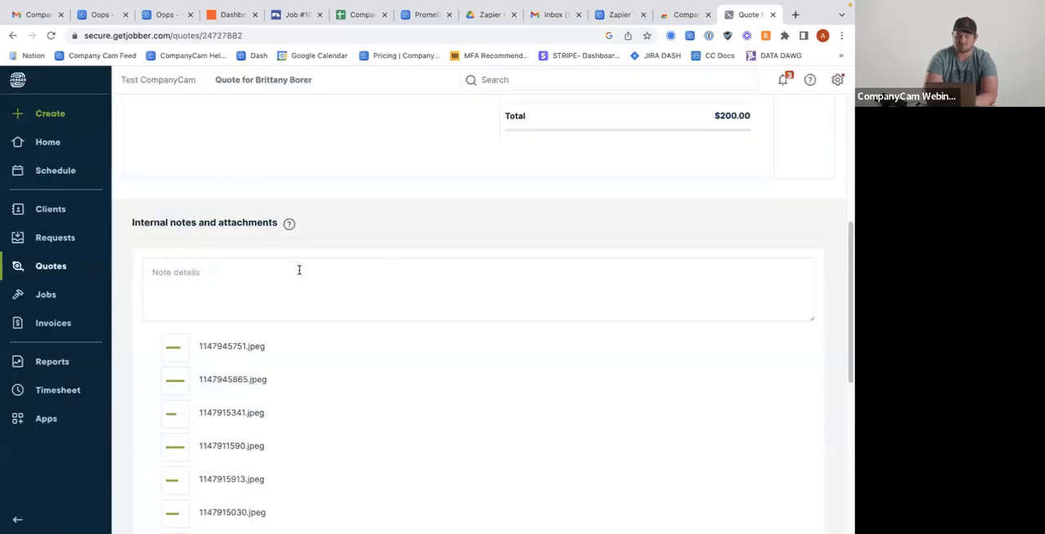
Review the quote and the uploaded photo files under its internal notes and attachments
scroll(300, 270, down, 2)
scroll(299, 273, up, 3)
scroll(299, 273, up, 2)
scroll(299, 272, down, 4)
scroll(298, 273, up, 5)
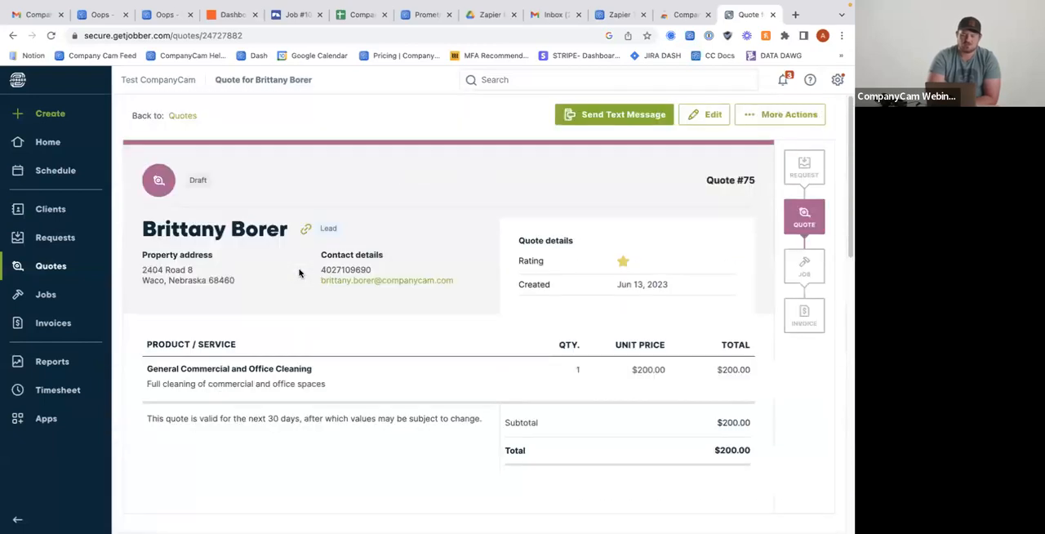
scroll(299, 273, down, 5)
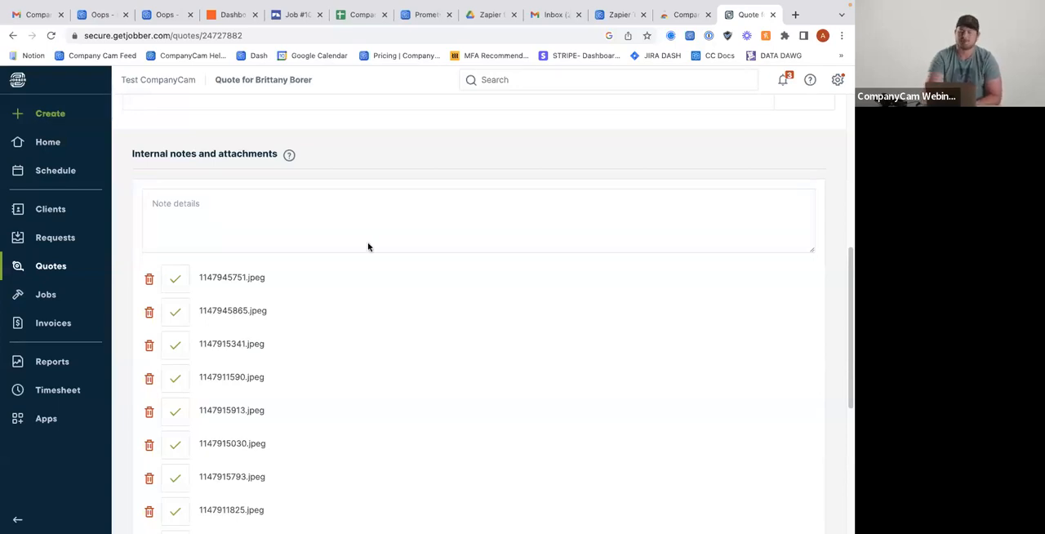
scroll(383, 217, up, 2)
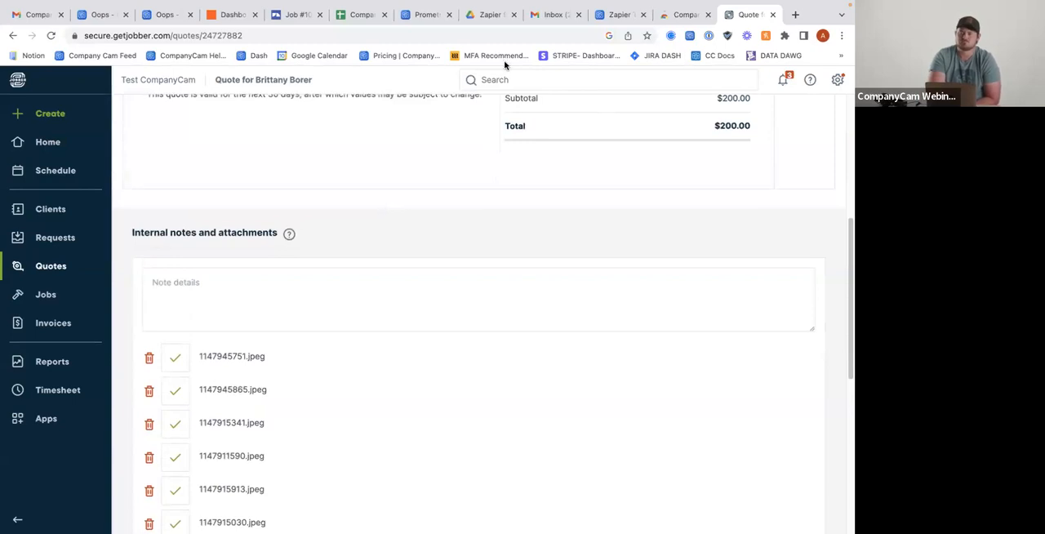